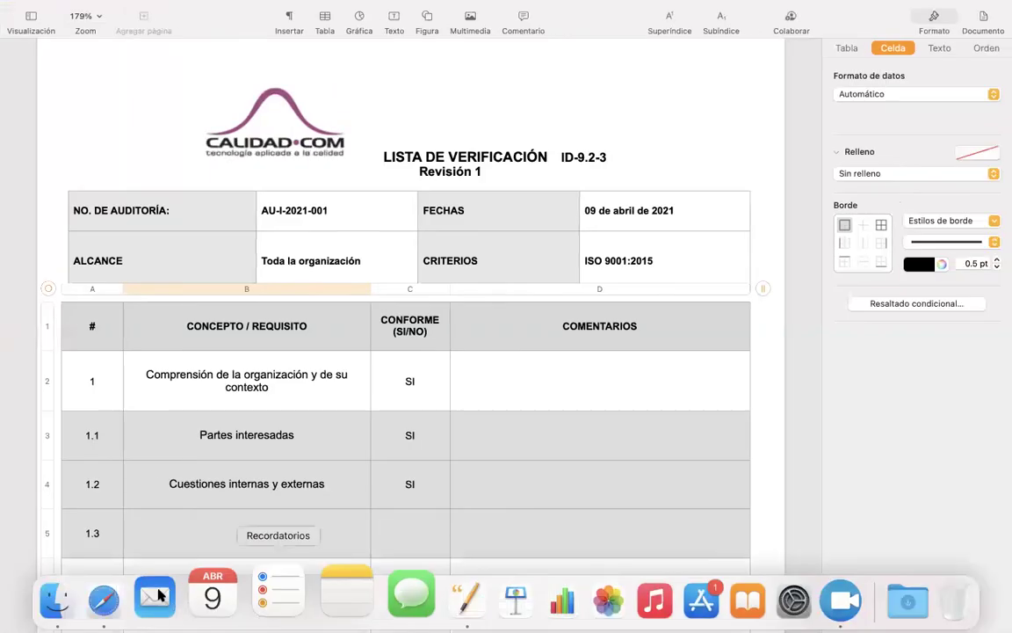
- Switch to Safari and start a blank Gantt chart in Visual Paradigm Online
{"action": "right_click", "coordinate": [143, 591]}
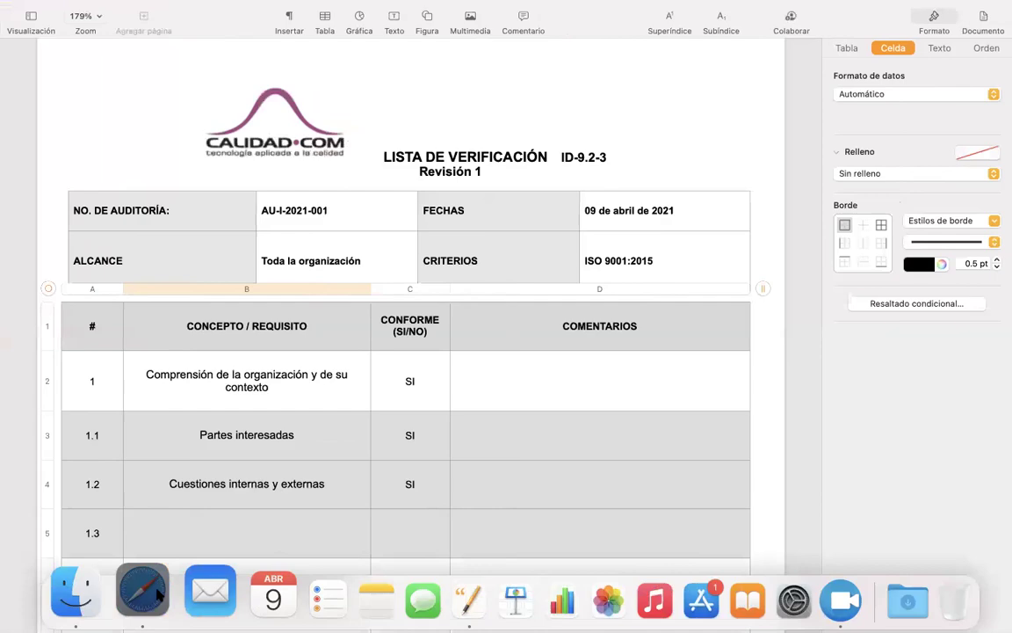
{"action": "left_click", "coordinate": [145, 587]}
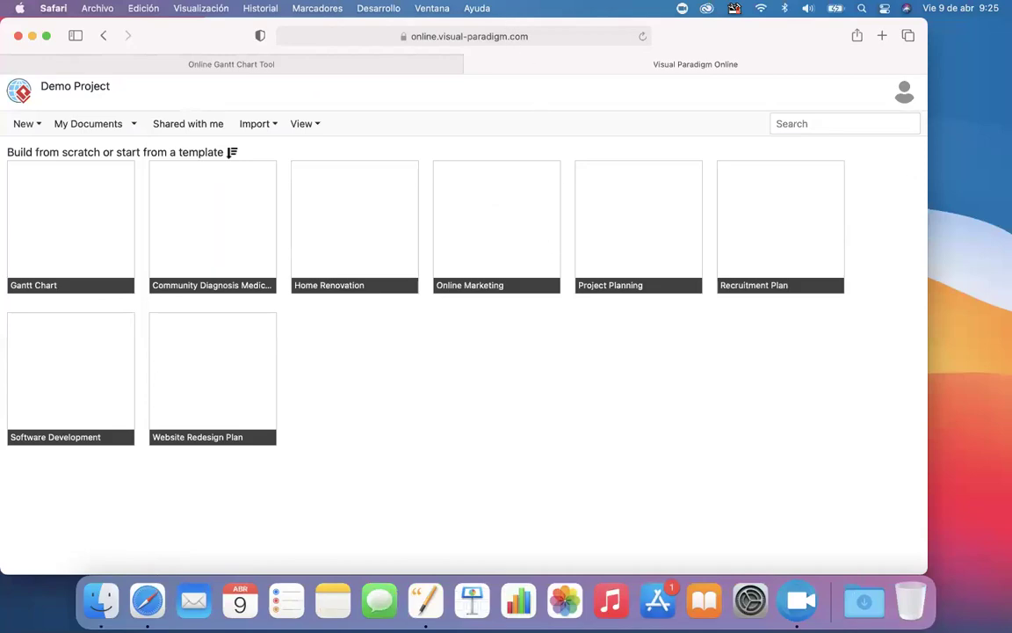
{"action": "key", "text": "ctrl+Right"}
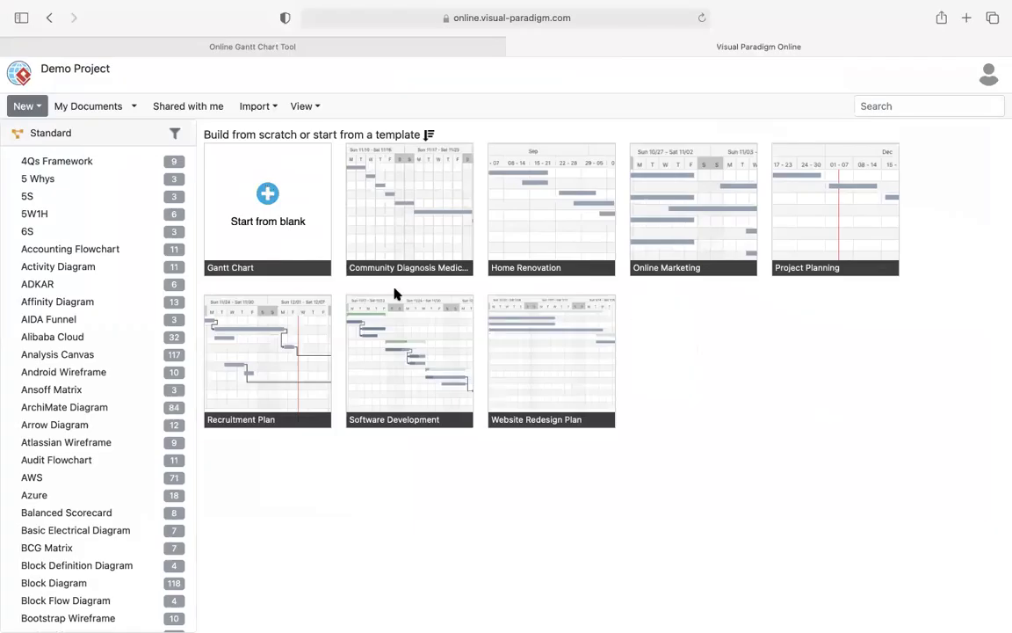
{"action": "left_click", "coordinate": [281, 218]}
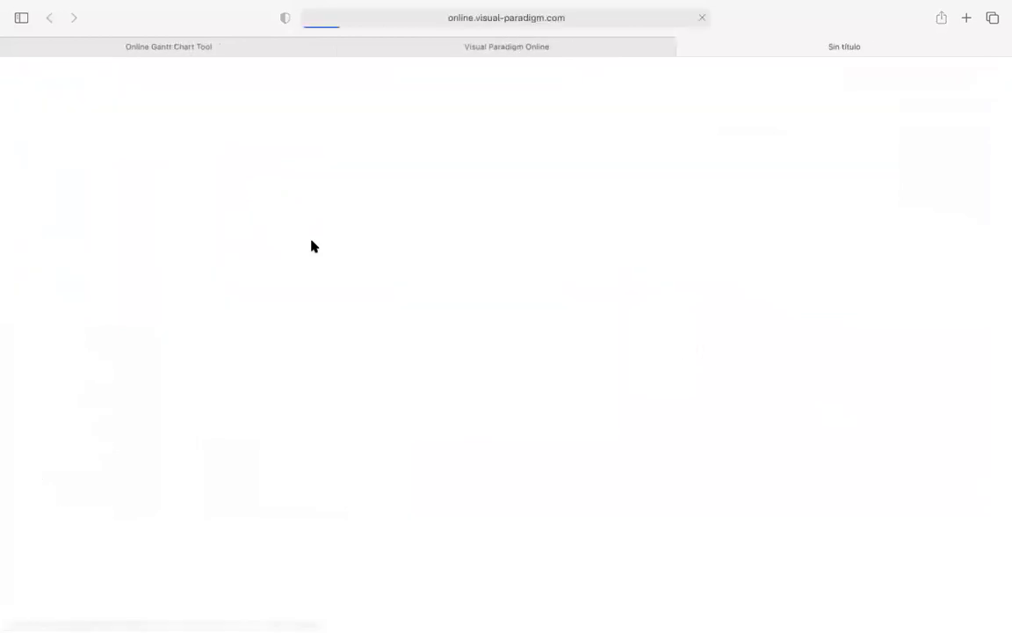
{"action": "left_click", "coordinate": [344, 45]}
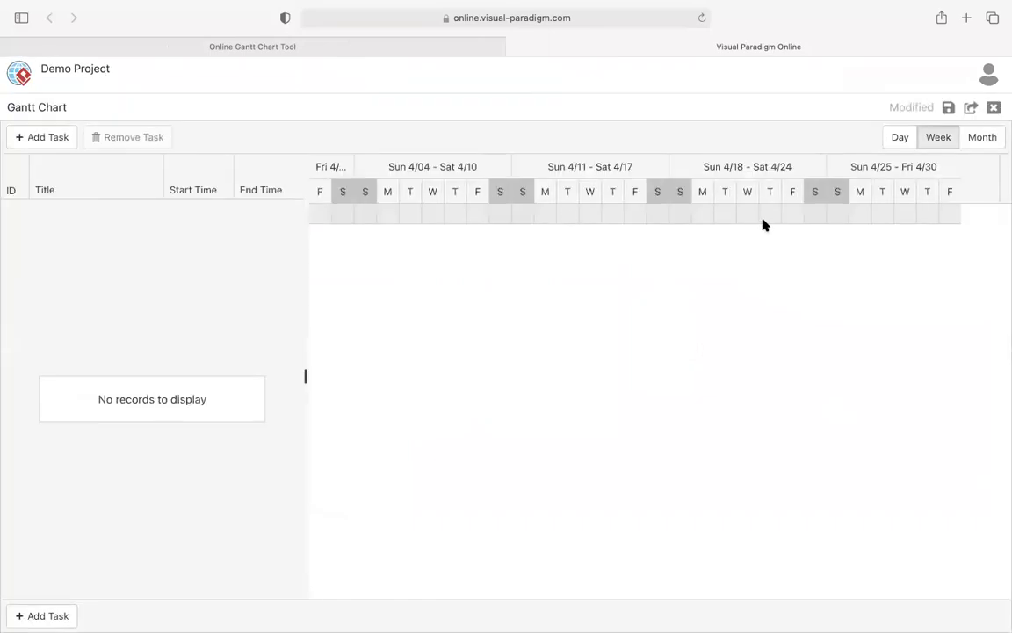
- Show the Gantt chart's timeline in the Day view with hourly columns
{"action": "left_click", "coordinate": [901, 138]}
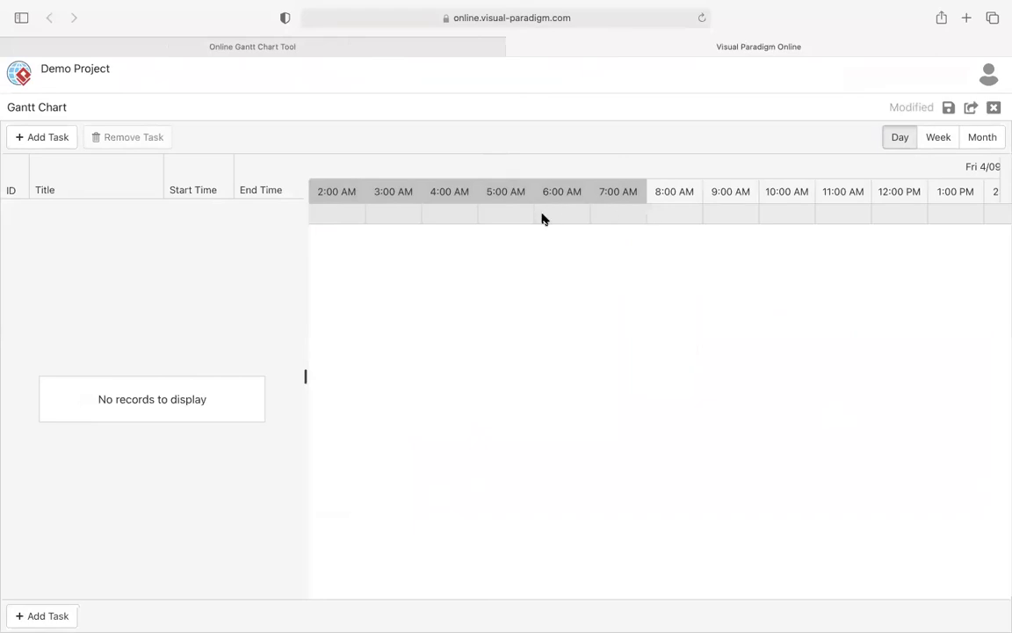
{"action": "double_click", "coordinate": [970, 167]}
{"action": "left_click", "coordinate": [972, 167]}
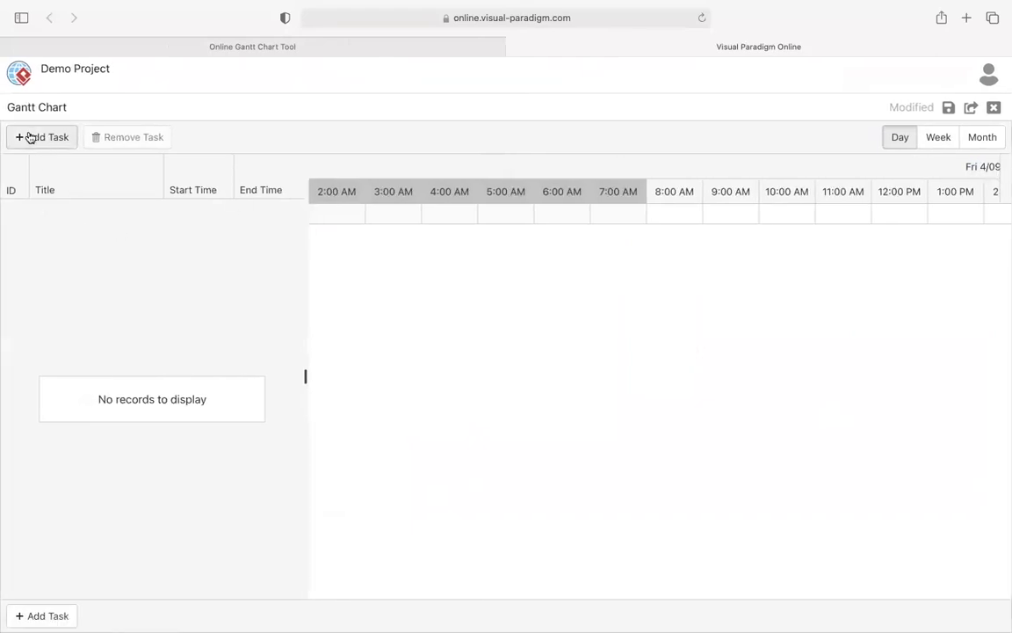
- Add a first task to the Gantt chart and title it "Reunión de apertura"
{"action": "left_click", "coordinate": [56, 137]}
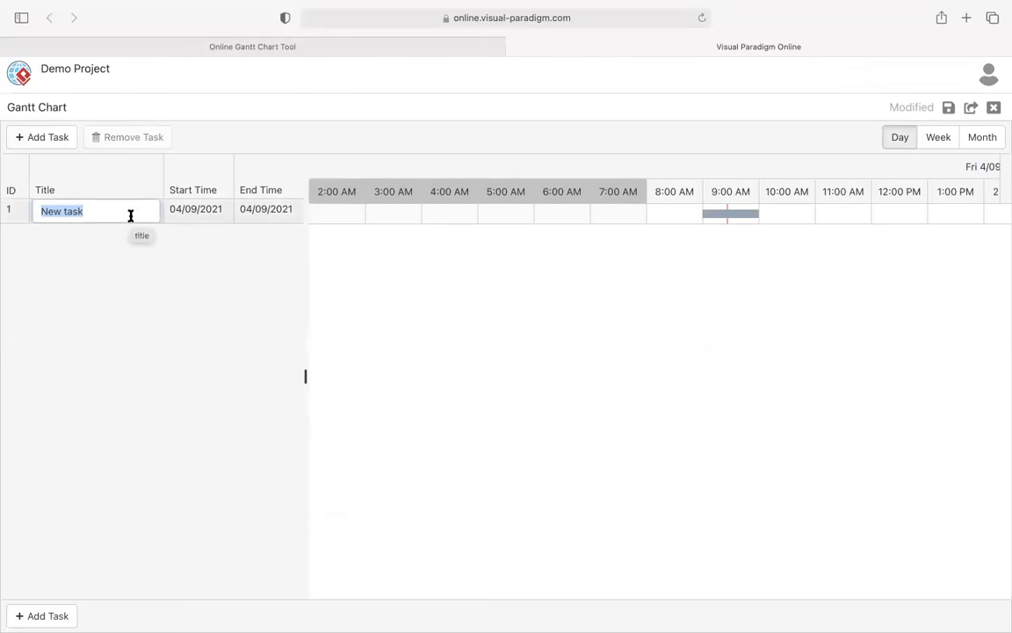
{"action": "type", "text": "Reunión de apertur"}
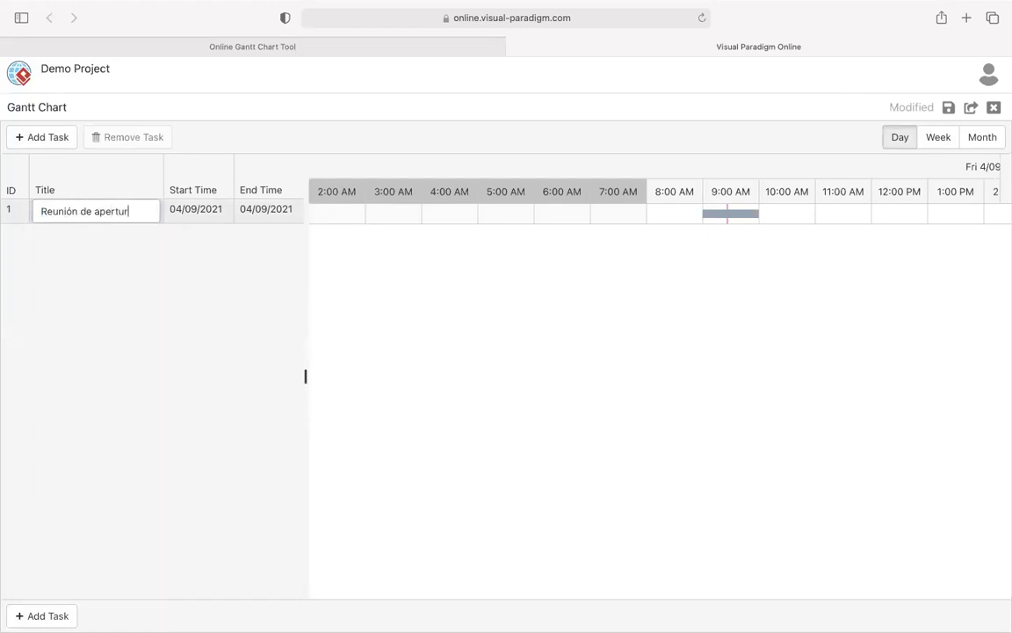
{"action": "type", "text": "a"}
{"action": "left_click", "coordinate": [207, 213]}
{"action": "left_click", "coordinate": [208, 210]}
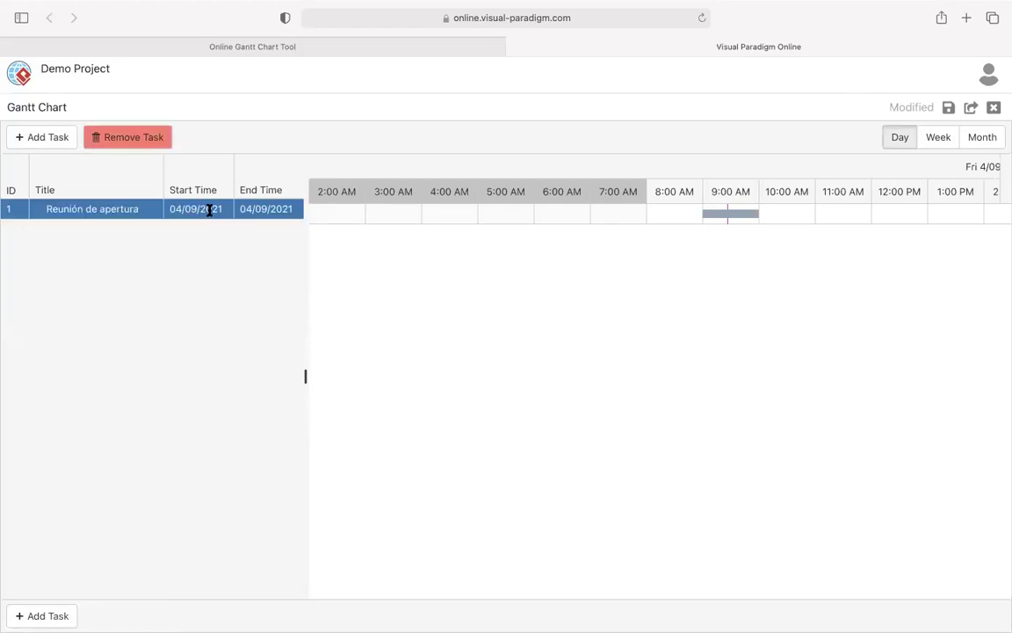
{"action": "left_click", "coordinate": [219, 212]}
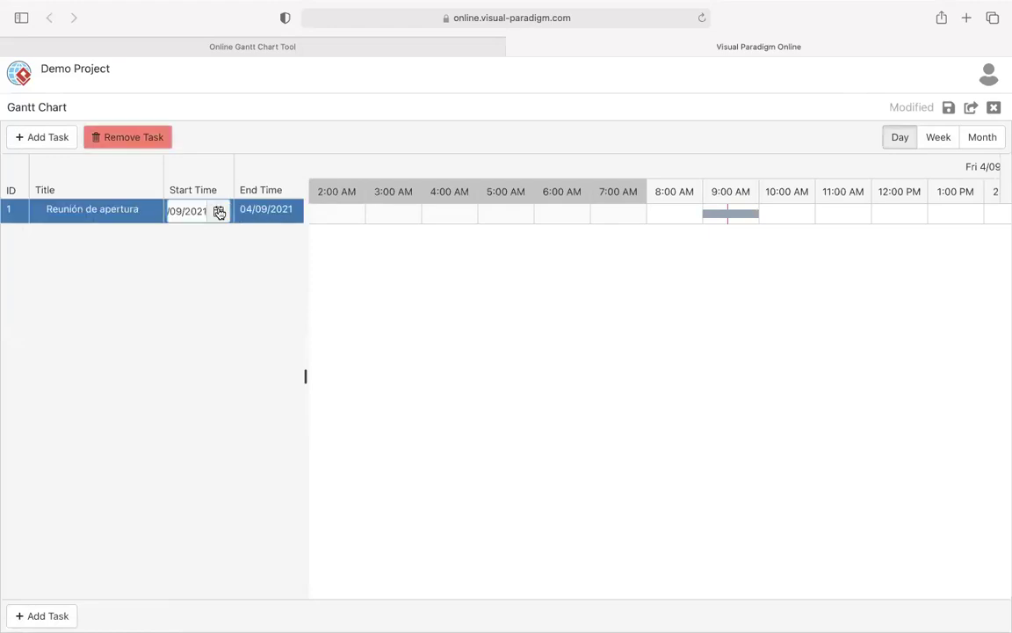
{"action": "left_click", "coordinate": [219, 211]}
{"action": "left_click", "coordinate": [301, 308]}
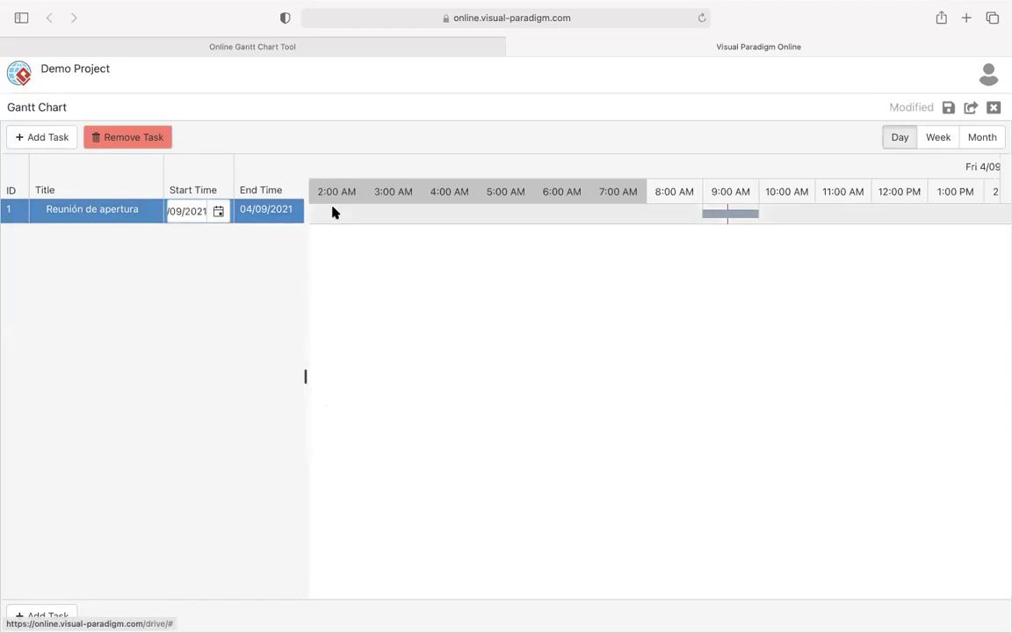
{"action": "left_click", "coordinate": [333, 212]}
- Stretch the "Reunión de apertura" bar to end at 3:00 PM and shorten it back to 10:00 AM
{"action": "mouse_move", "coordinate": [739, 221]}
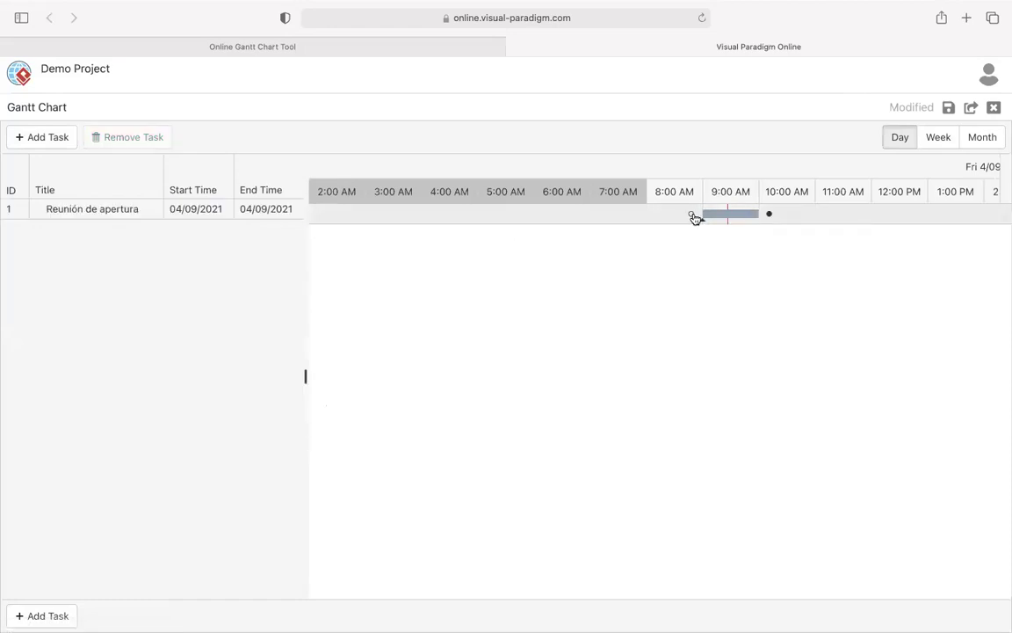
{"action": "left_click_drag", "start_coordinate": [653, 218], "coordinate": [687, 218]}
{"action": "left_click_drag", "start_coordinate": [743, 215], "coordinate": [795, 217]}
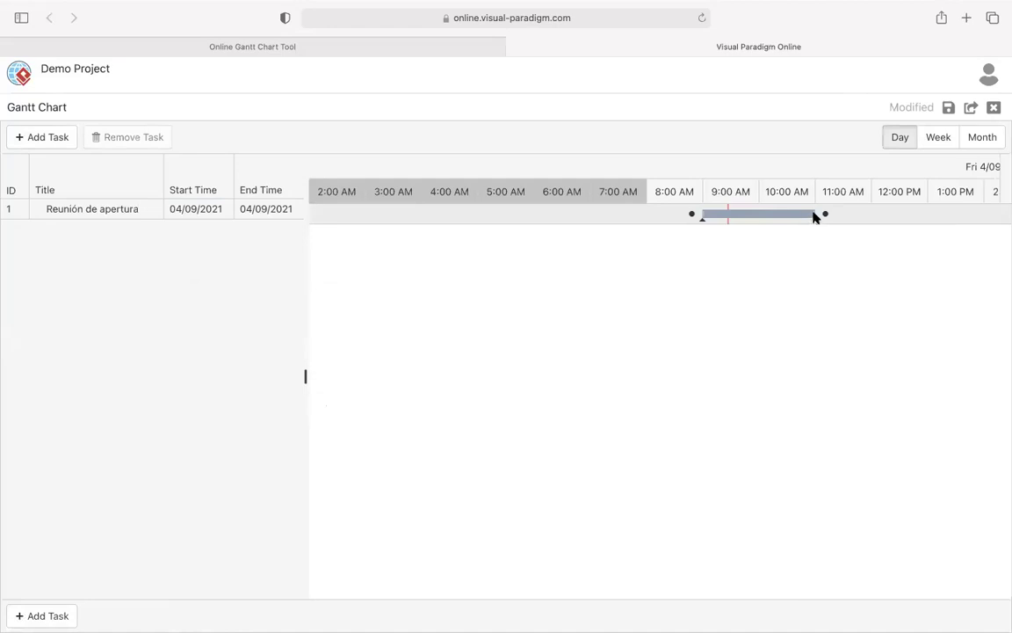
{"action": "left_click_drag", "start_coordinate": [815, 215], "coordinate": [976, 217]}
{"action": "scroll", "coordinate": [976, 217], "scroll_direction": "right", "scroll_amount": 5}
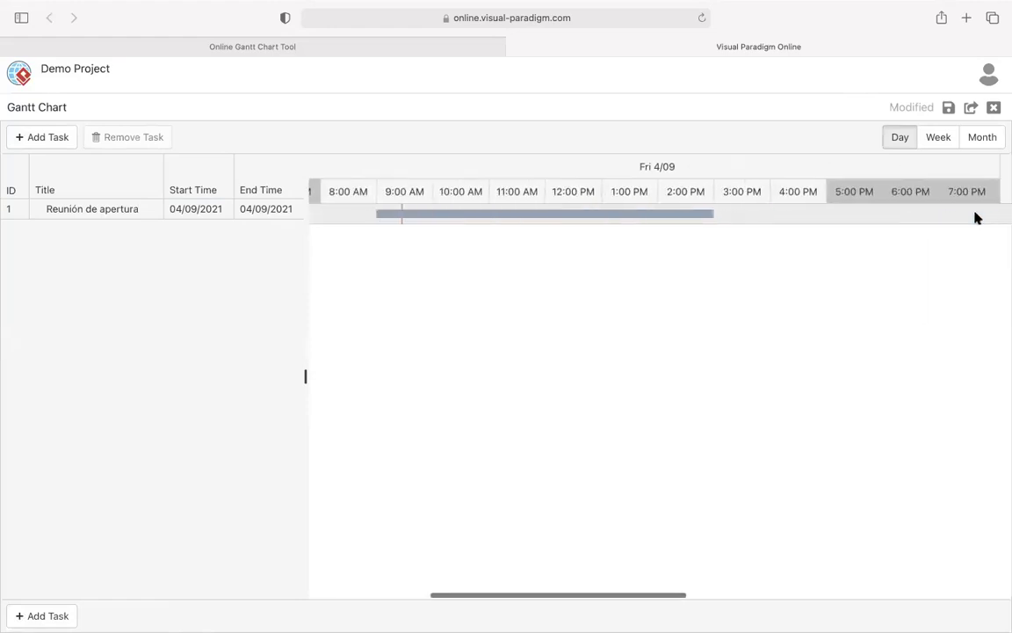
{"action": "scroll", "coordinate": [976, 217], "scroll_direction": "left", "scroll_amount": 3}
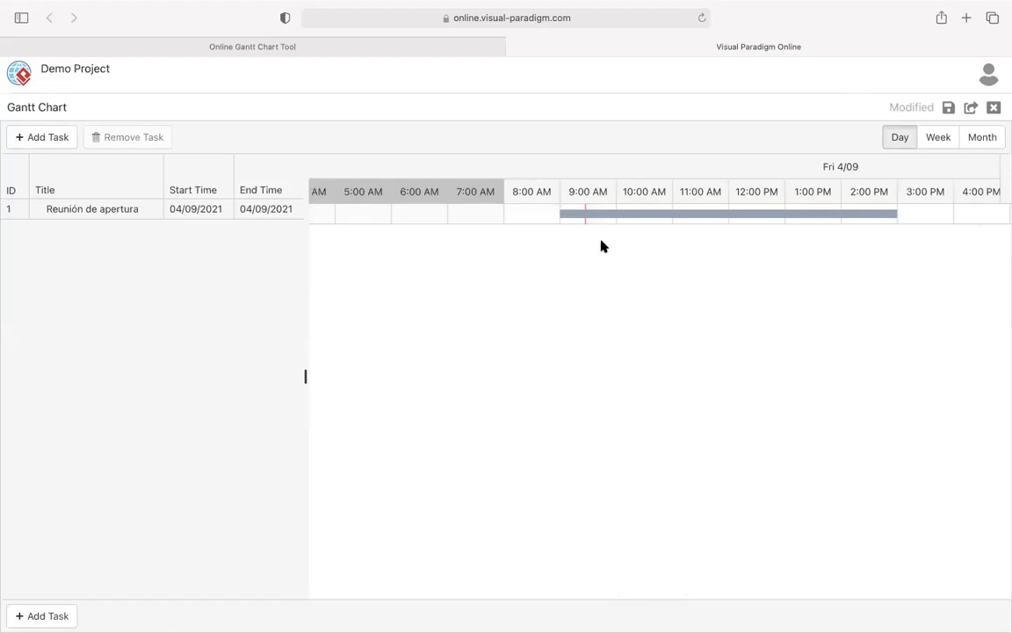
{"action": "mouse_move", "coordinate": [897, 212]}
{"action": "left_click_drag", "start_coordinate": [898, 212], "coordinate": [606, 217]}
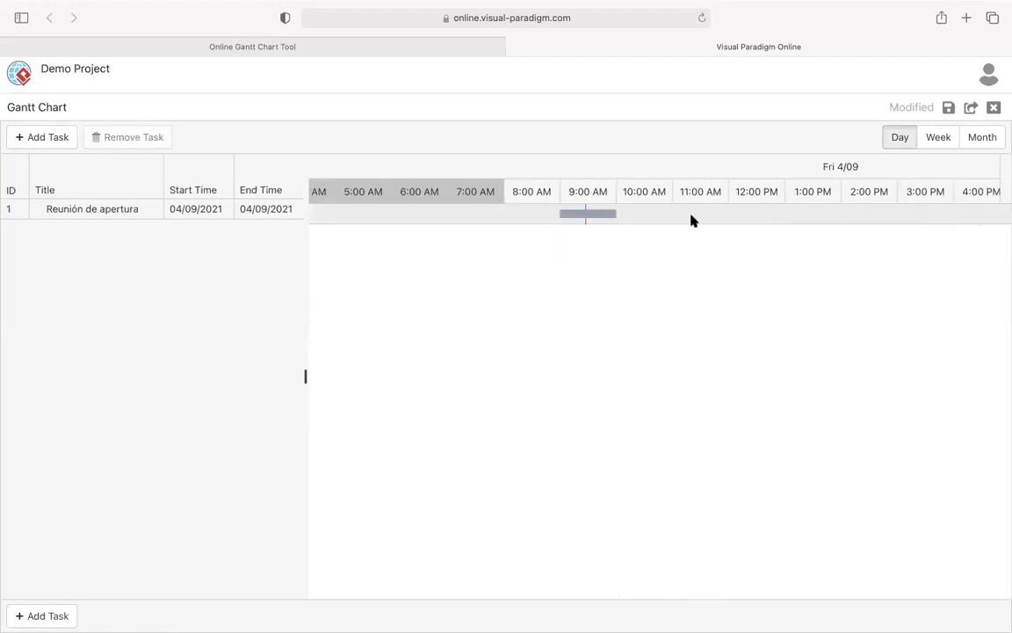
- Set the end of the "Reunión de apertura" task to 4/9/2021 9:30 AM in its details and save it
{"action": "left_click", "coordinate": [587, 216]}
{"action": "double_click", "coordinate": [587, 216]}
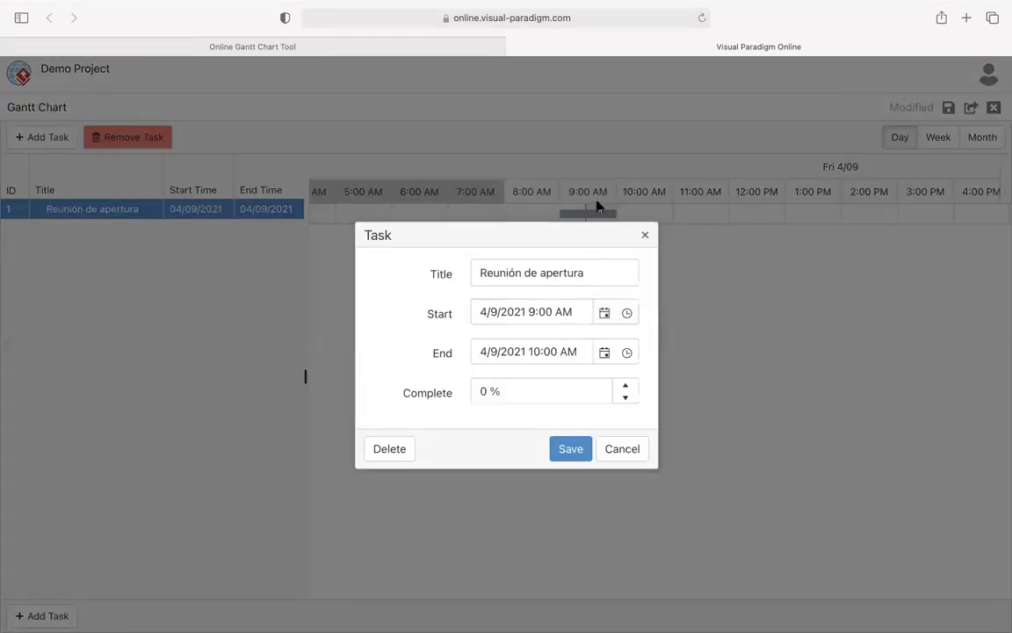
{"action": "left_click", "coordinate": [537, 311]}
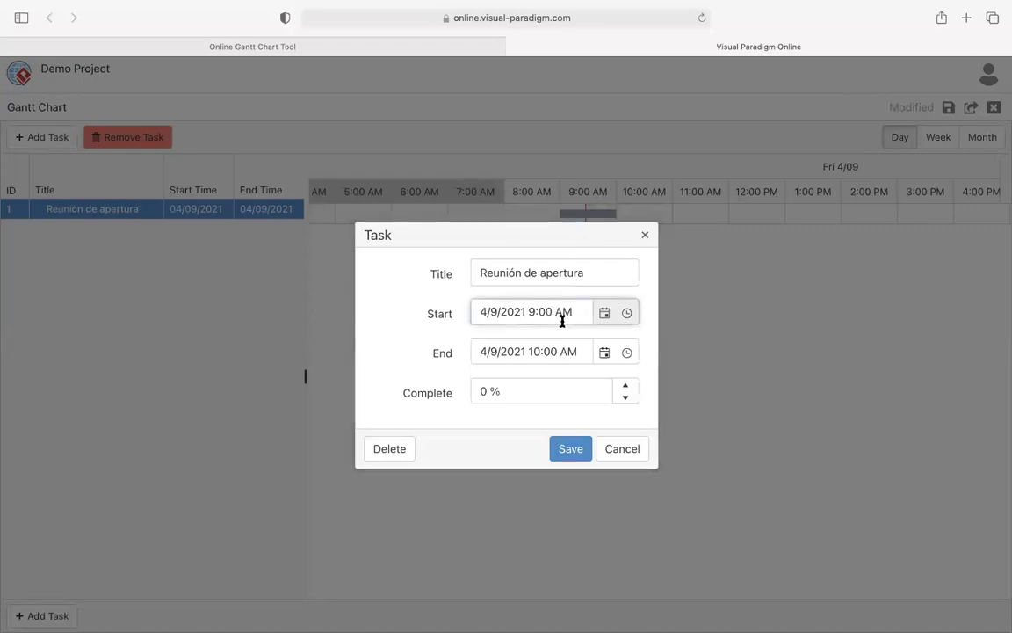
{"action": "left_click", "coordinate": [533, 351]}
{"action": "key", "text": "BackSpace"}
{"action": "type", "text": "9"}
{"action": "key", "text": "Left"}
{"action": "key", "text": "BackSpace"}
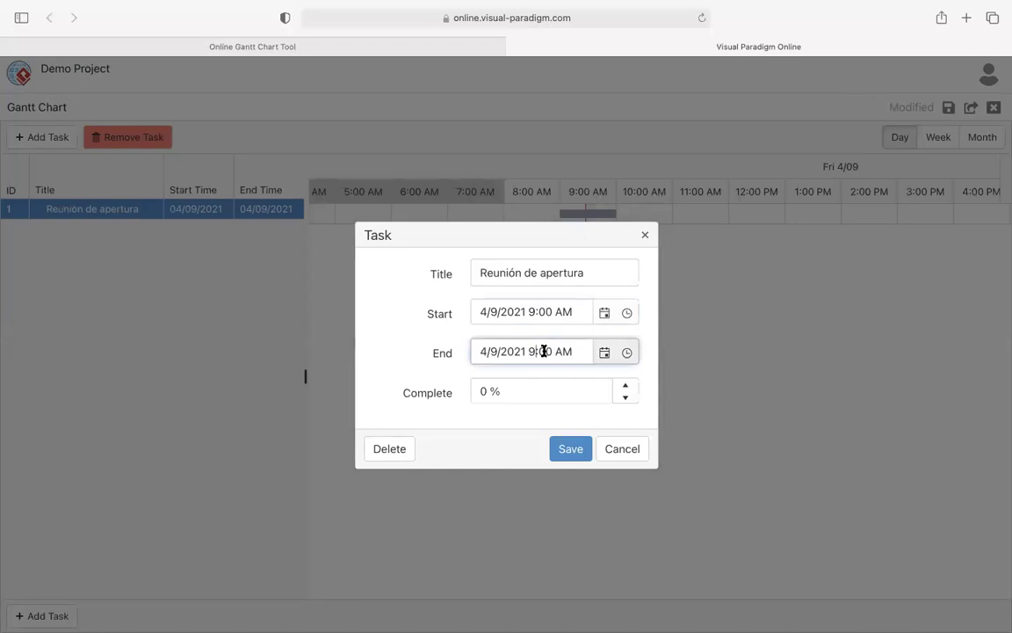
{"action": "key", "text": "BackSpace"}
{"action": "type", "text": "3"}
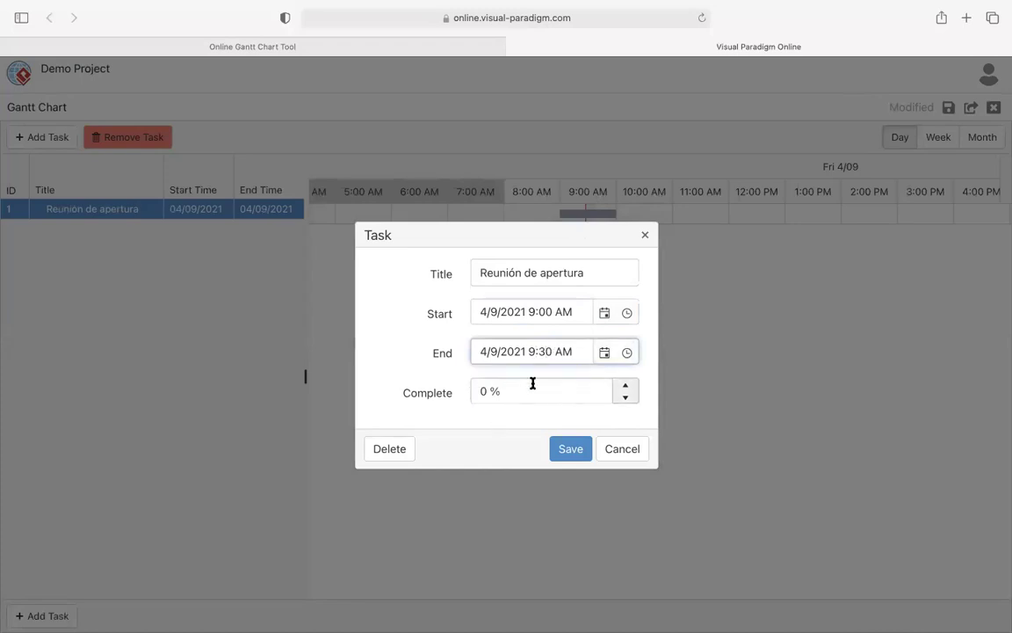
{"action": "left_click", "coordinate": [563, 446]}
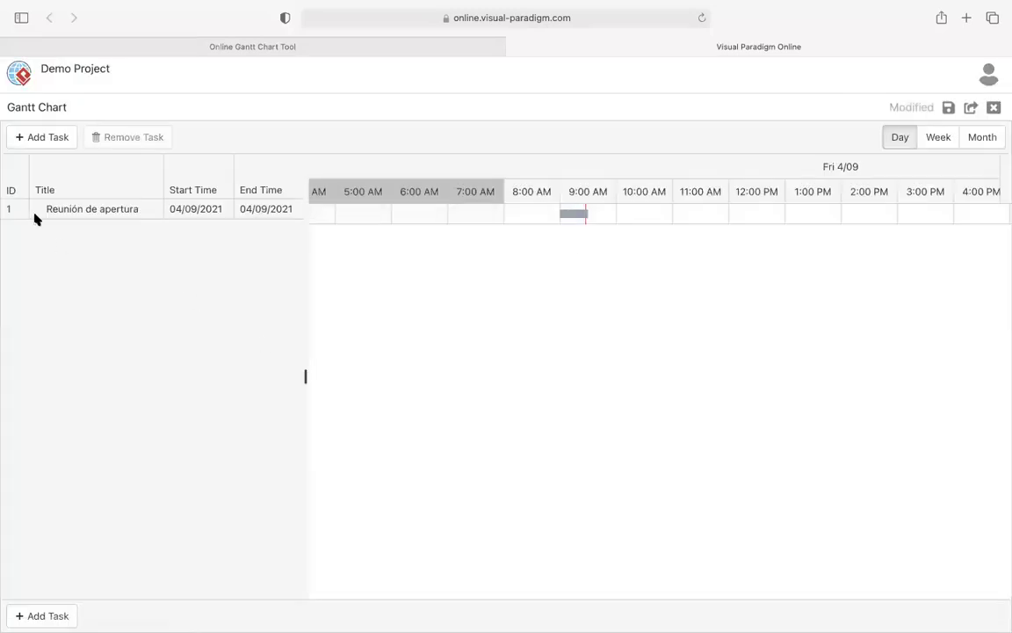
- Add a second task titled "Recorrido en área de inyección"
{"action": "left_click", "coordinate": [45, 138]}
{"action": "double_click", "coordinate": [95, 232]}
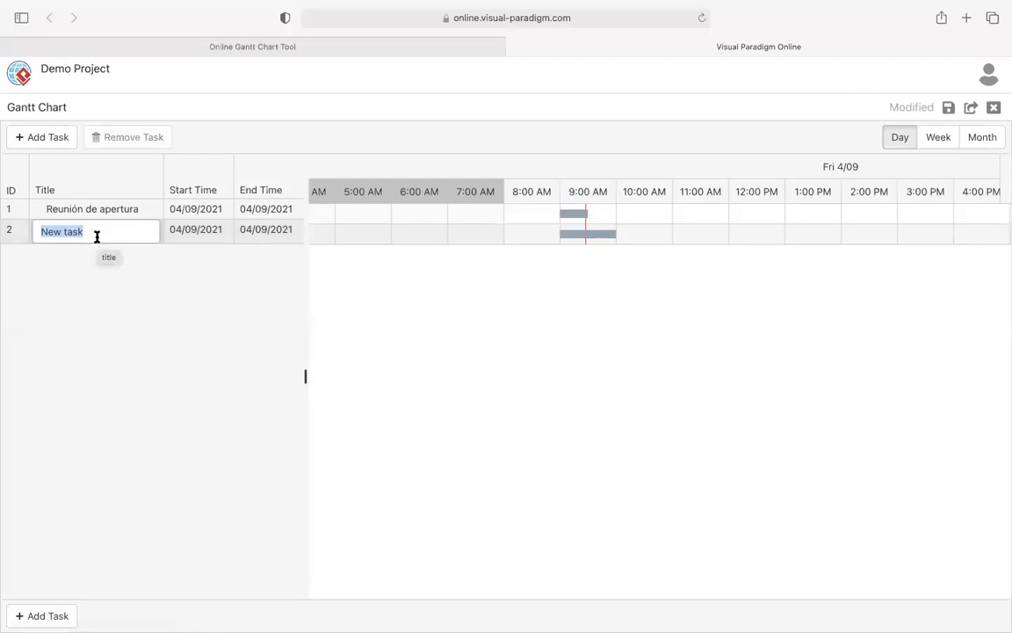
{"action": "type", "text": "Recorrido"}
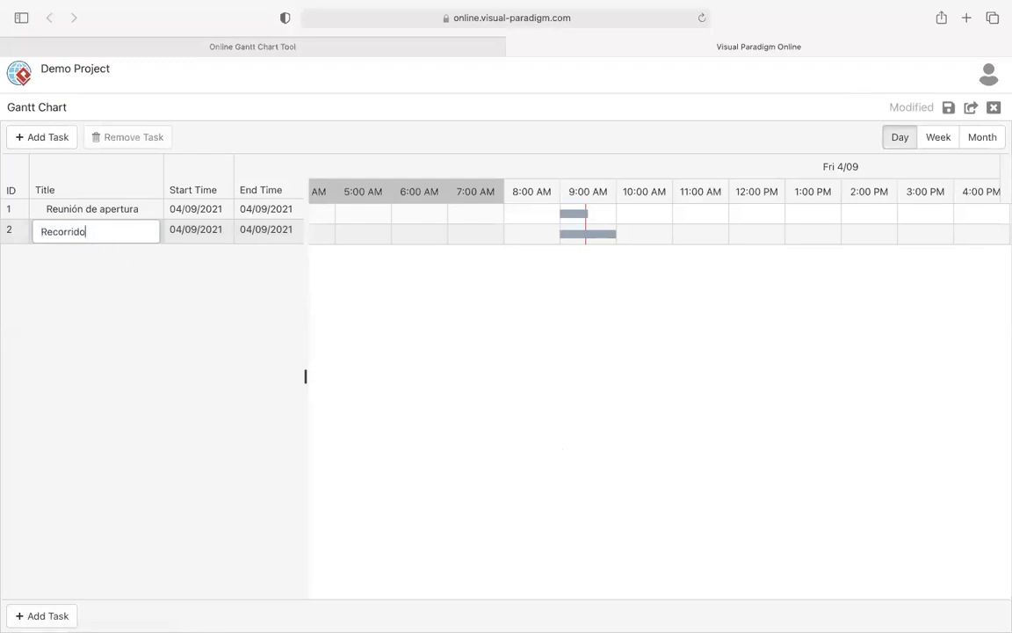
{"action": "type", "text": " en área de inyección"}
{"action": "left_click", "coordinate": [198, 292]}
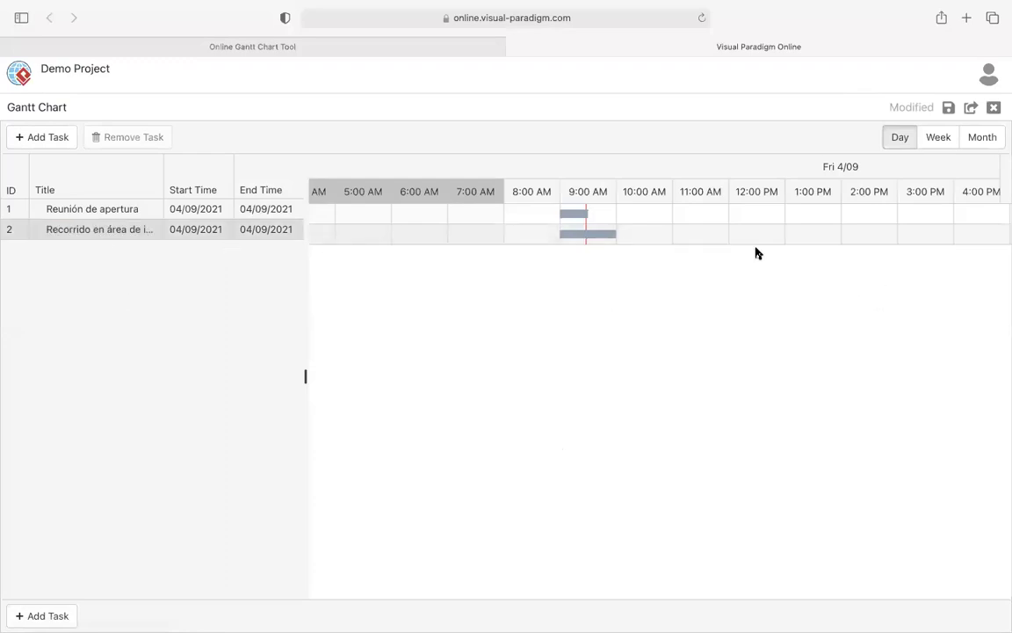
- Schedule the "Recorrido en área de inyección" task from 9:30 AM to 10:30 AM on 4/9/2021 and save it
{"action": "double_click", "coordinate": [600, 235]}
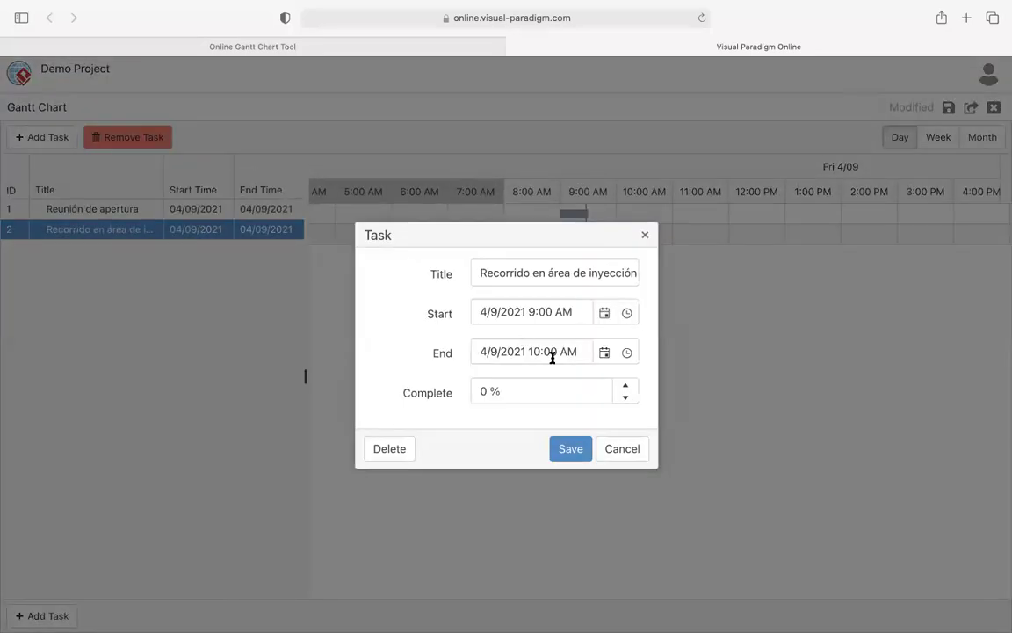
{"action": "double_click", "coordinate": [531, 351]}
{"action": "left_click", "coordinate": [542, 313]}
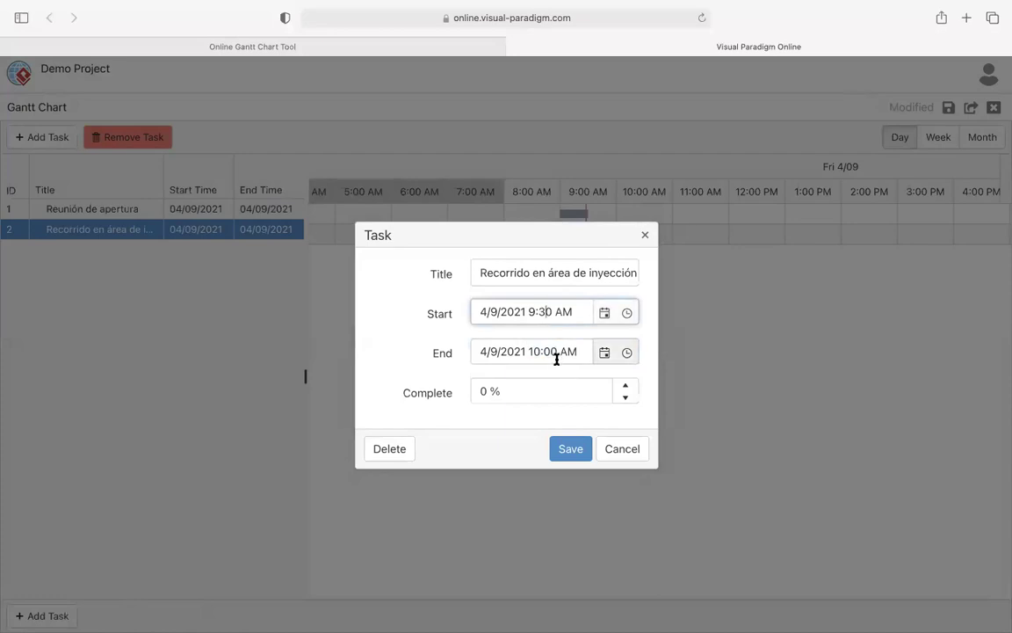
{"action": "left_click_drag", "start_coordinate": [558, 353], "coordinate": [527, 352]}
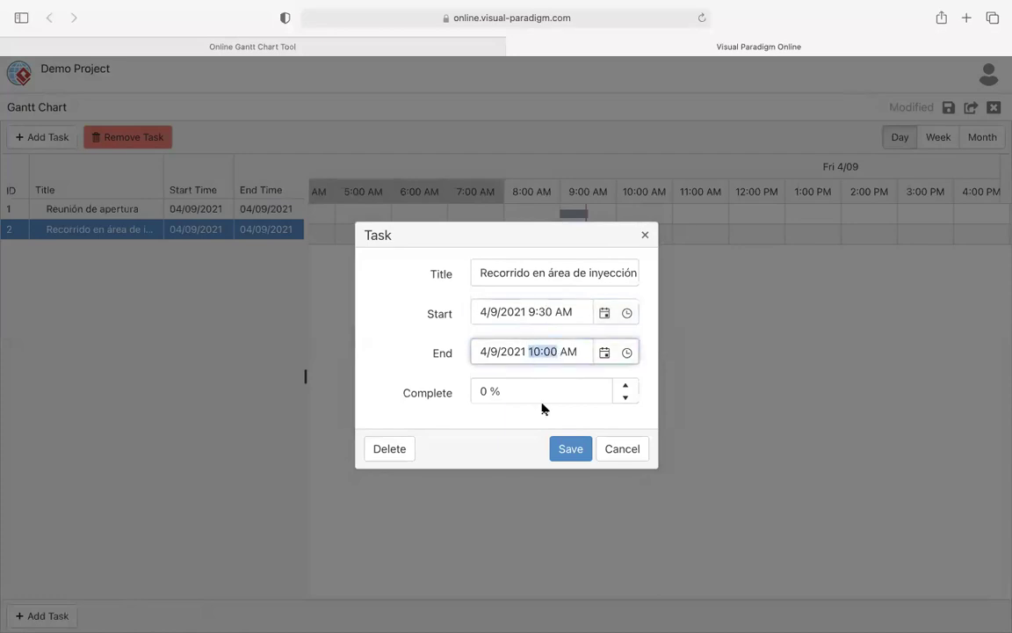
{"action": "type", "text": "10:39"}
{"action": "key", "text": "BackSpace"}
{"action": "type", "text": "0"}
{"action": "left_click", "coordinate": [580, 457]}
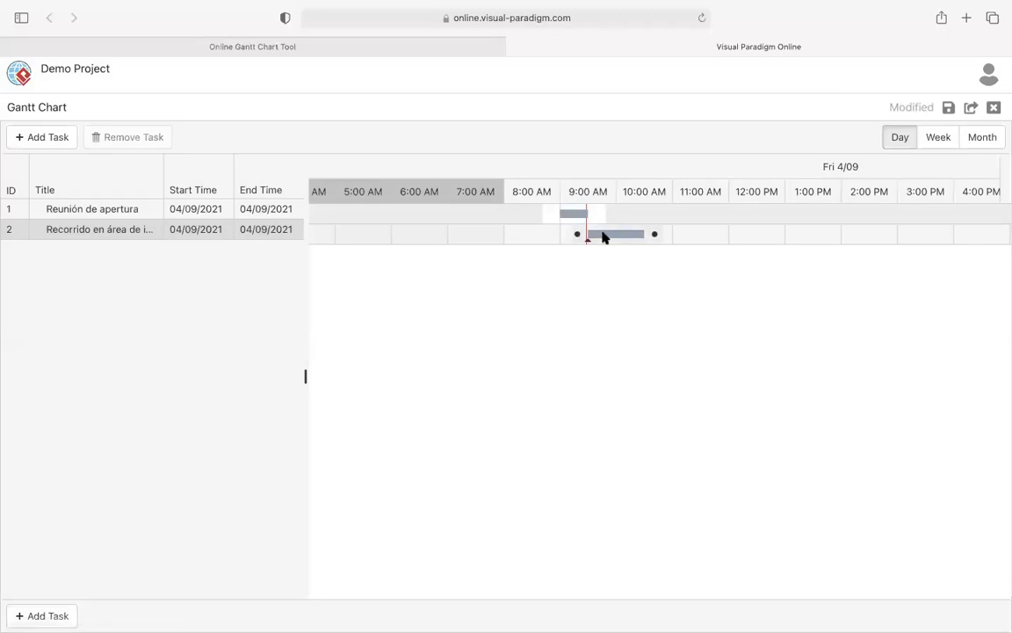
- Add a third task titled "Recorrido en SUMA"
{"action": "left_click", "coordinate": [31, 139]}
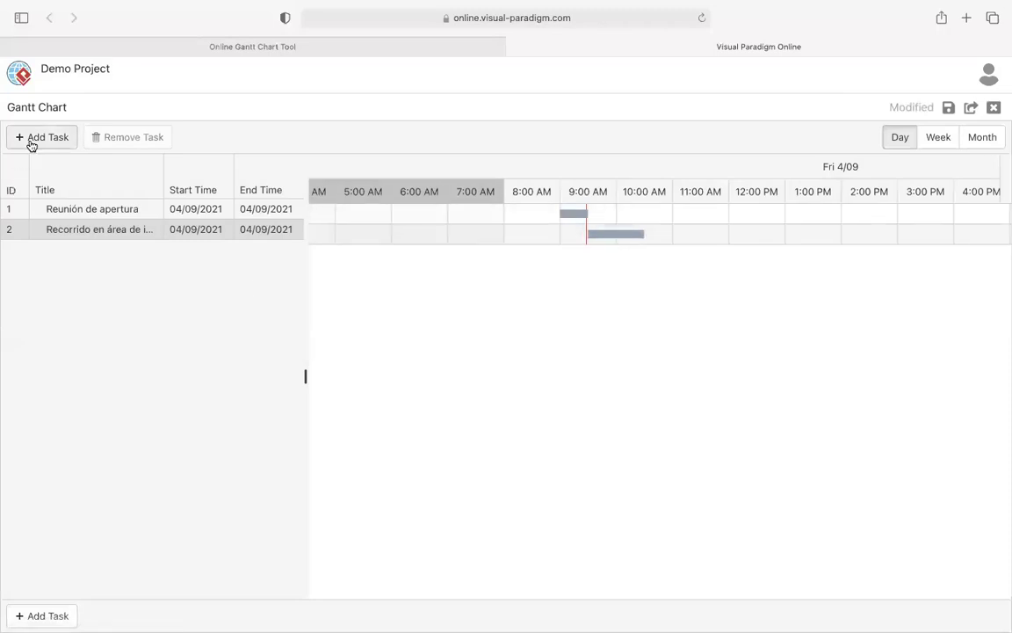
{"action": "type", "text": "Recorrido en"}
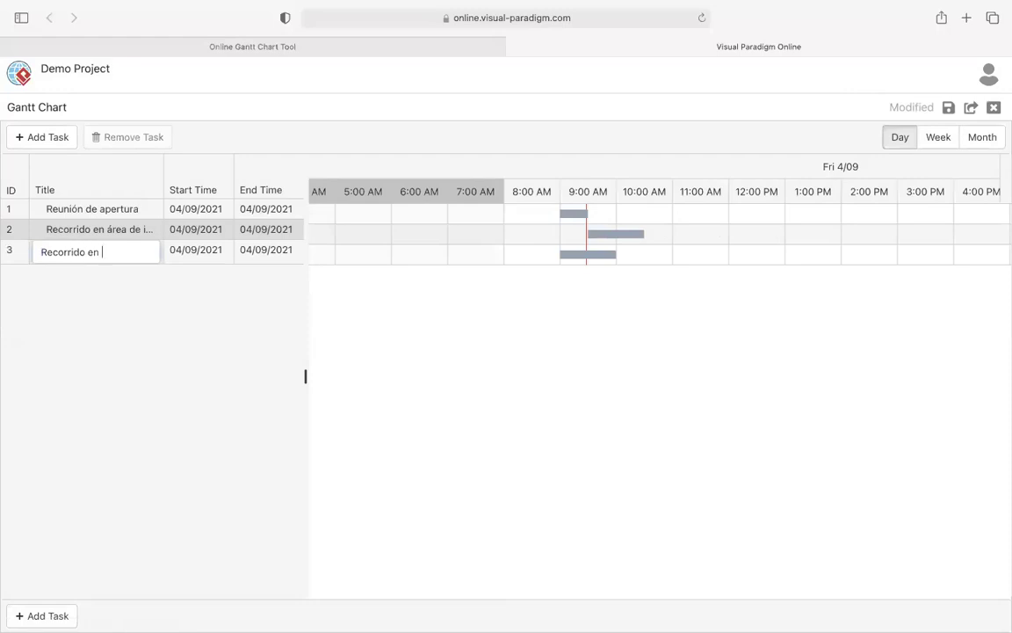
{"action": "type", "text": " SUMA"}
{"action": "key", "text": "Return"}
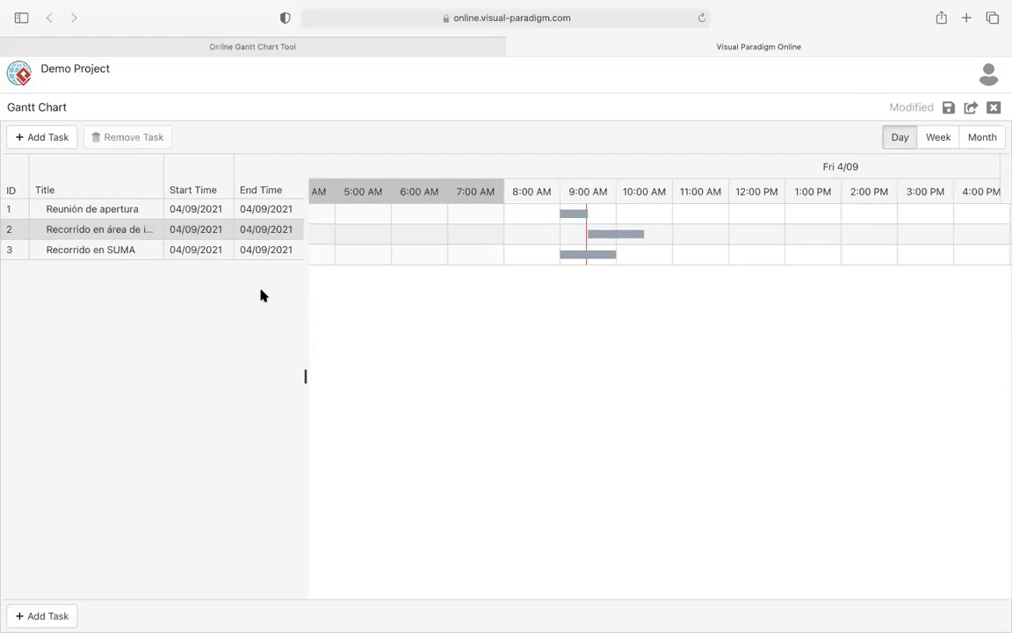
{"action": "left_click", "coordinate": [135, 252]}
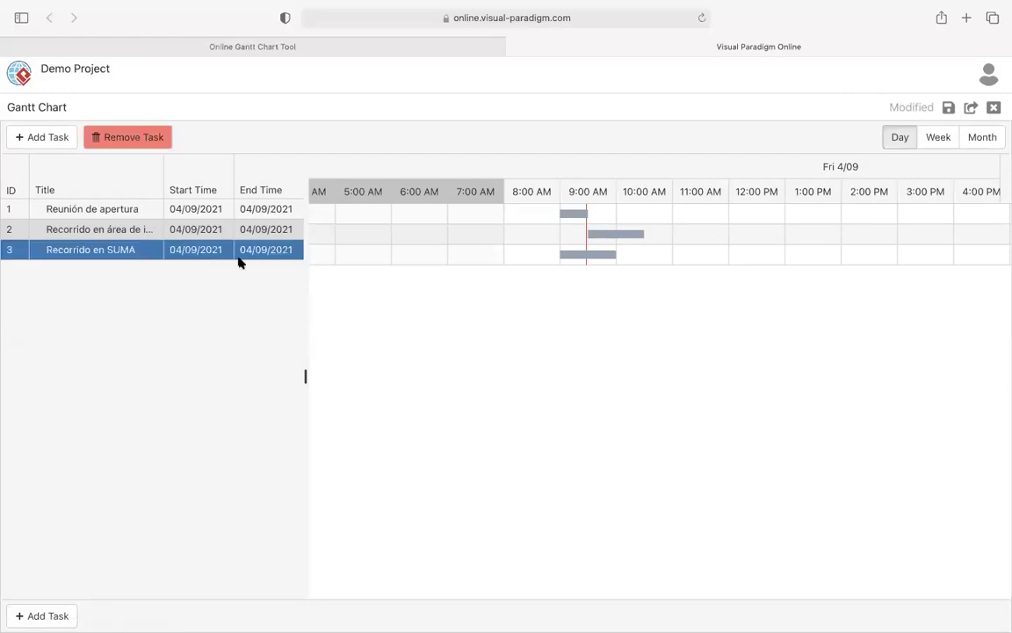
{"action": "double_click", "coordinate": [572, 253]}
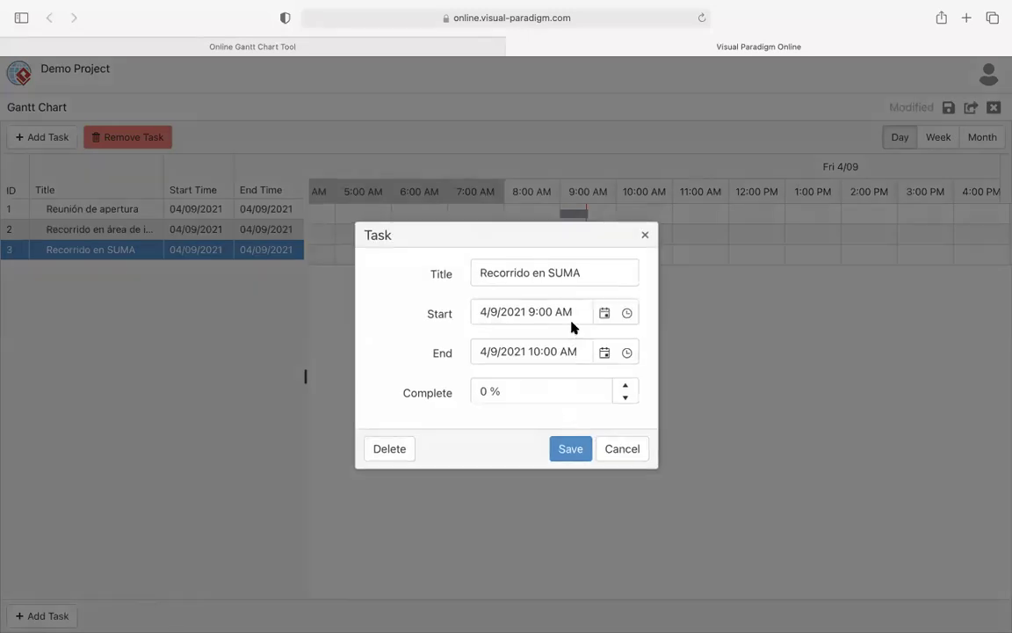
{"action": "left_click_drag", "start_coordinate": [553, 235], "coordinate": [566, 211]}
{"action": "mouse_move", "coordinate": [561, 282]}
{"action": "left_mouse_down"}
{"action": "mouse_move", "coordinate": [533, 287]}
{"action": "mouse_move", "coordinate": [541, 286]}
{"action": "left_mouse_up"}
{"action": "type", "text": "10:30"}
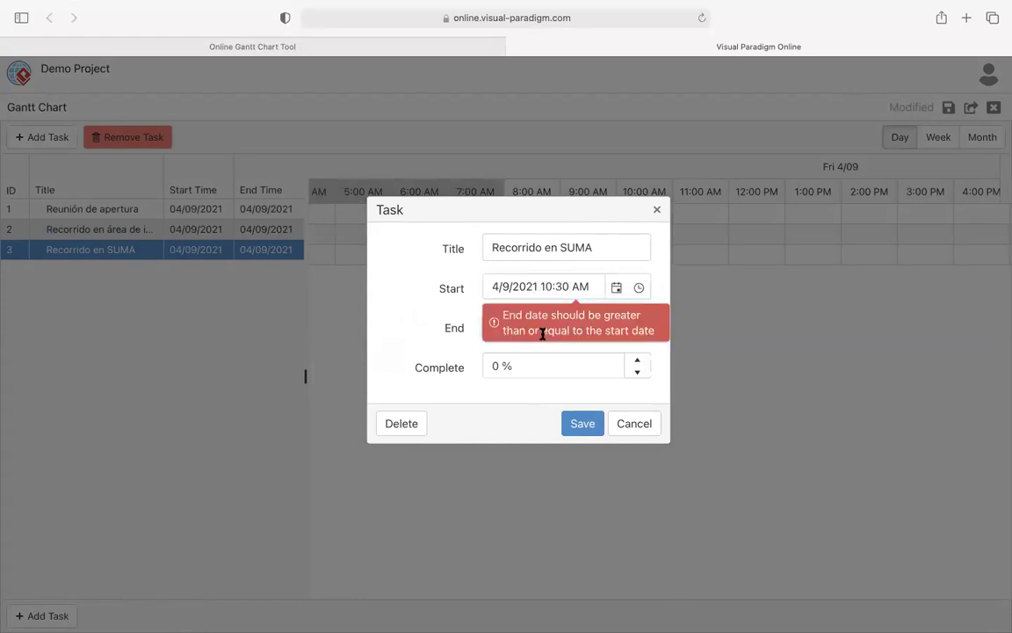
{"action": "left_click", "coordinate": [558, 374]}
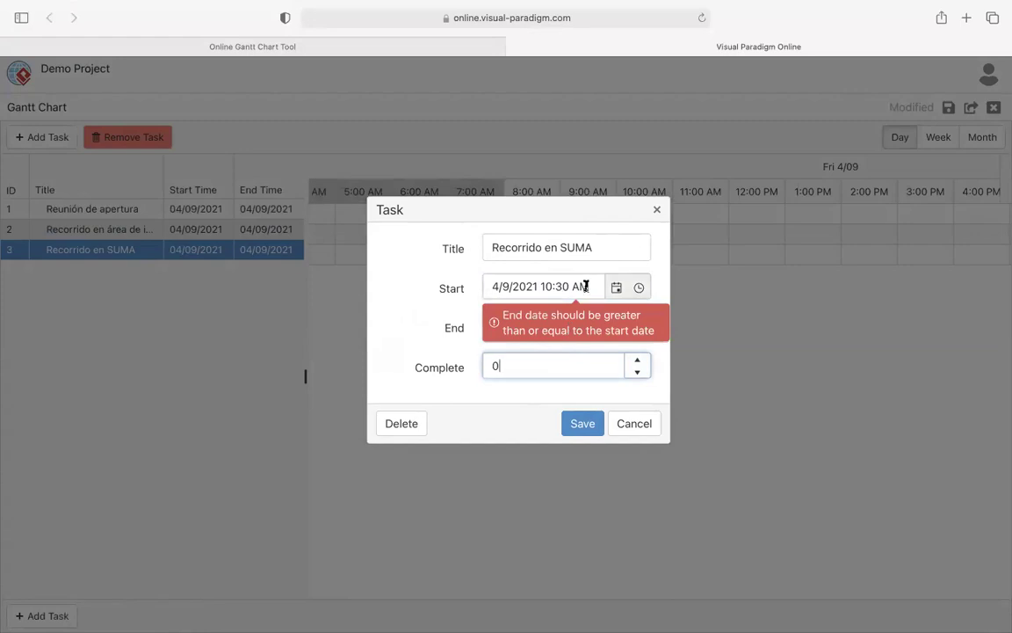
{"action": "left_click", "coordinate": [586, 286]}
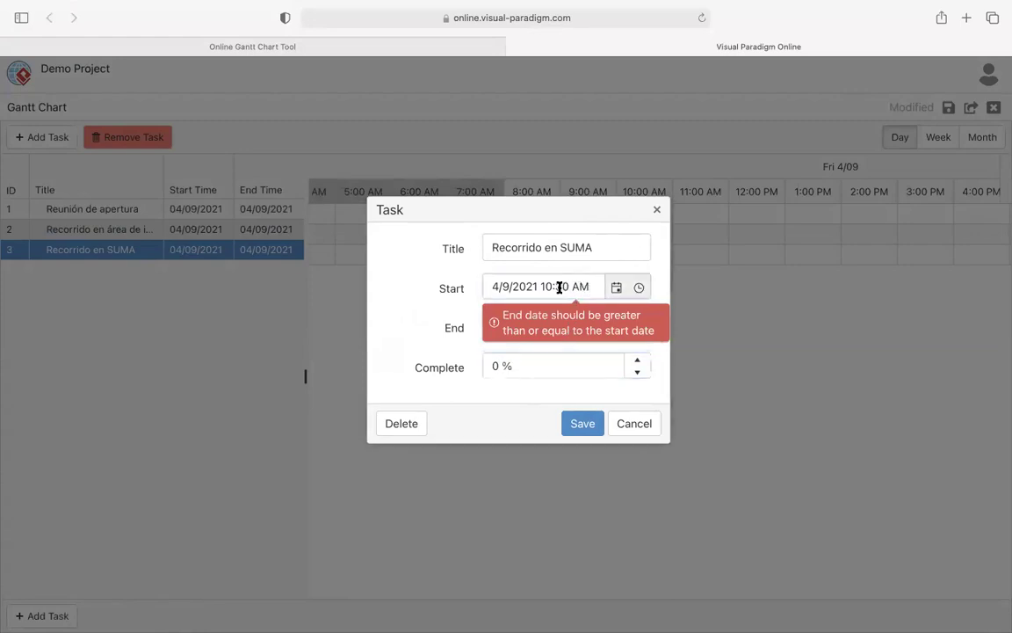
{"action": "left_click", "coordinate": [561, 287]}
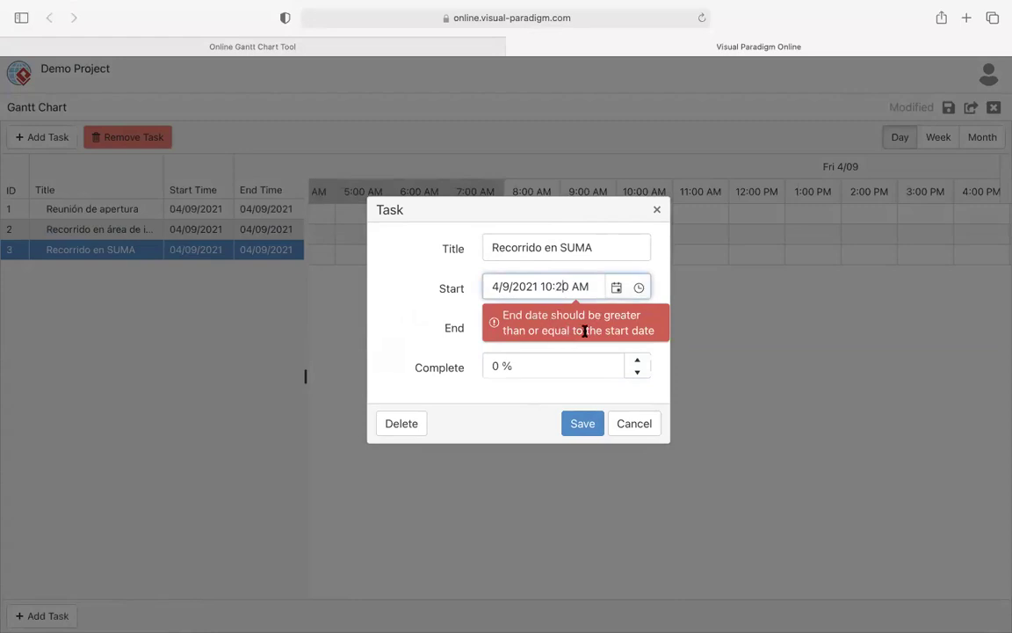
{"action": "left_click", "coordinate": [626, 422]}
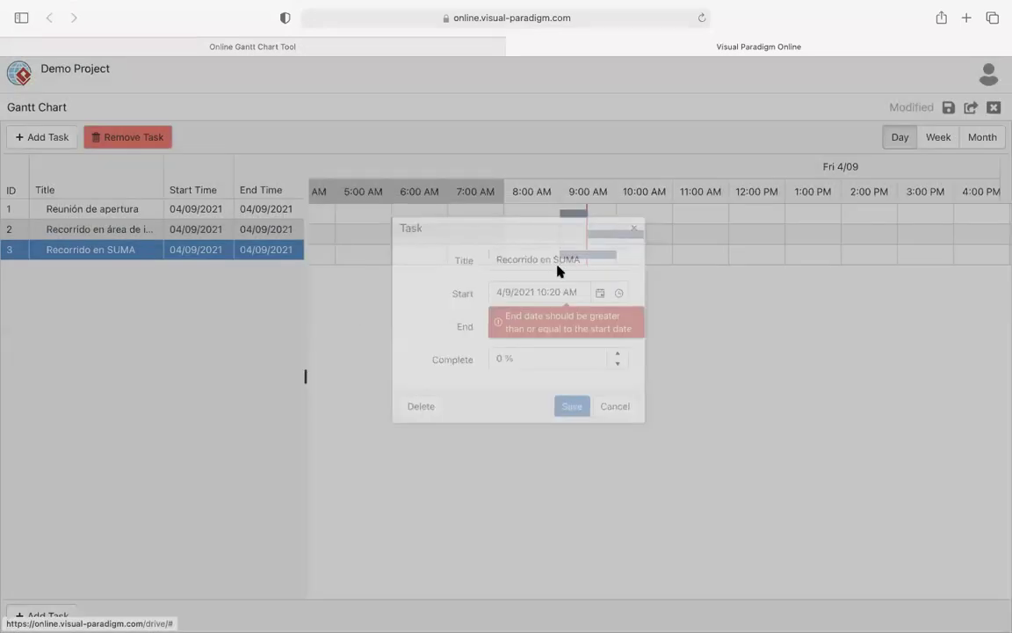
- Schedule the "Recorrido en SUMA" task from 10:30 AM to 11:30 AM on 4/9/2021 and save it
{"action": "double_click", "coordinate": [578, 255]}
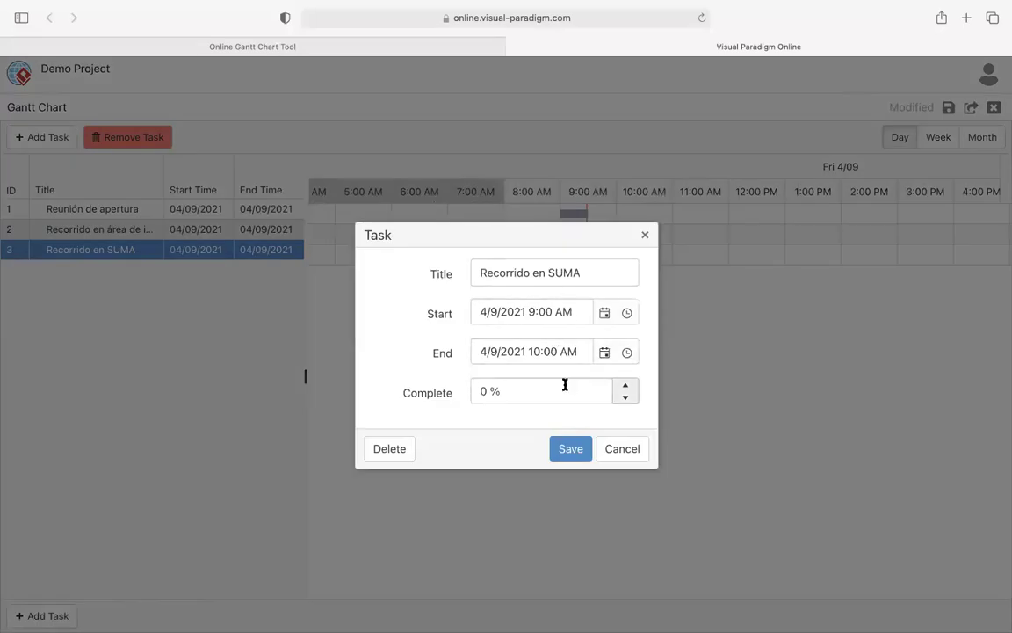
{"action": "left_click_drag", "start_coordinate": [555, 352], "coordinate": [529, 349]}
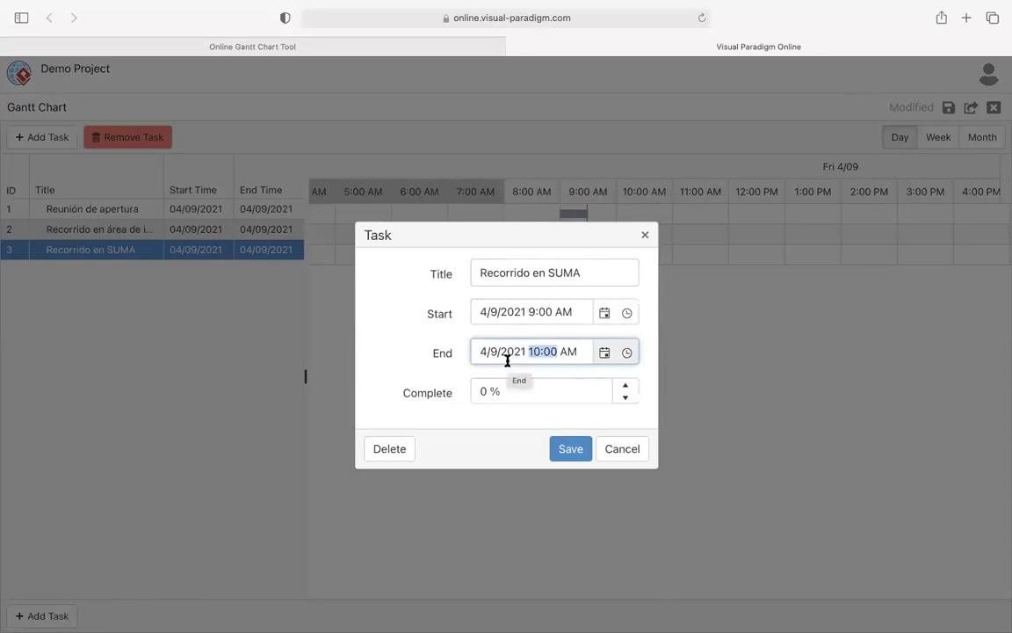
{"action": "type", "text": "11:30"}
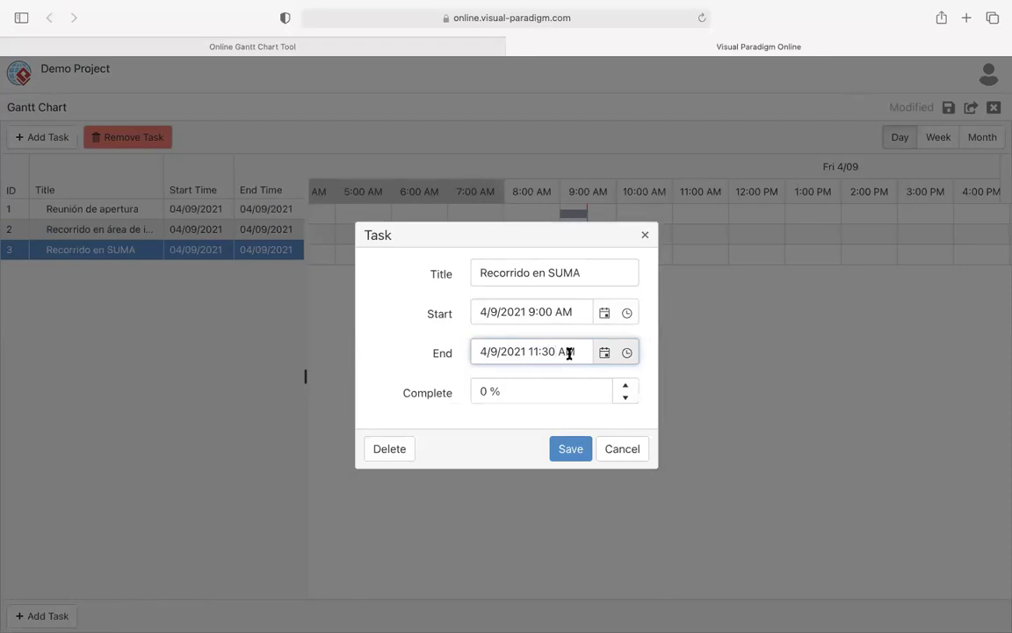
{"action": "left_click", "coordinate": [539, 311]}
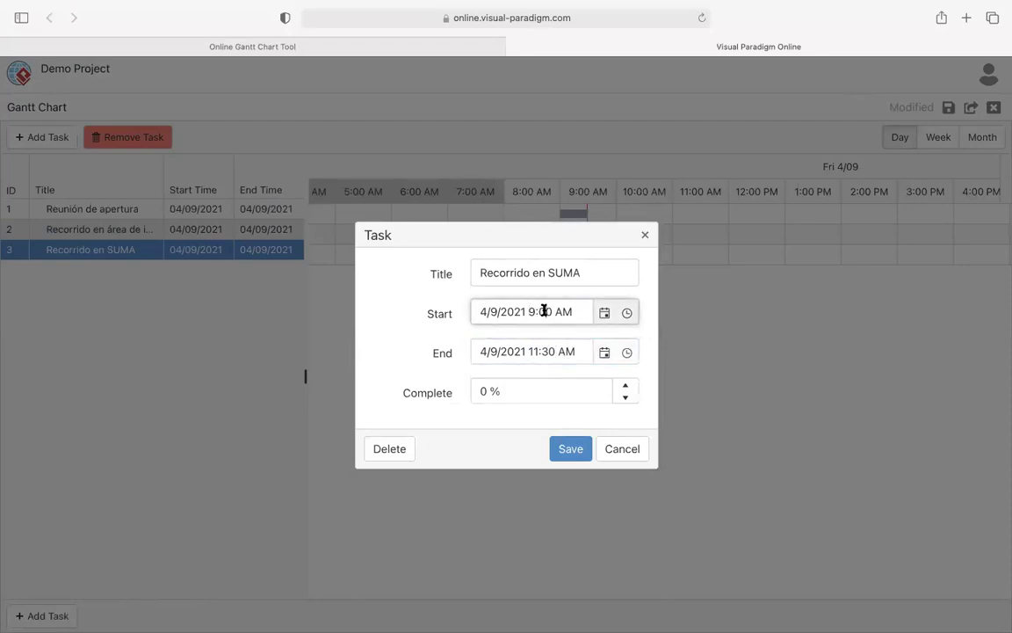
{"action": "type", "text": "10:30"}
{"action": "left_click", "coordinate": [573, 450]}
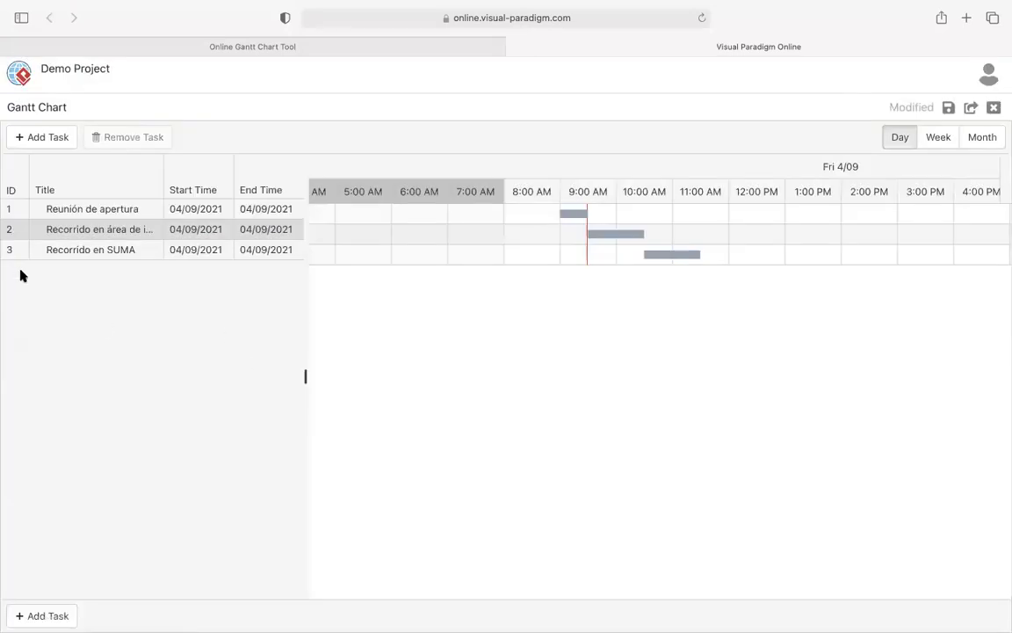
- Add a fourth task titled "Revisión de proceso en máquina"
{"action": "left_click", "coordinate": [48, 138]}
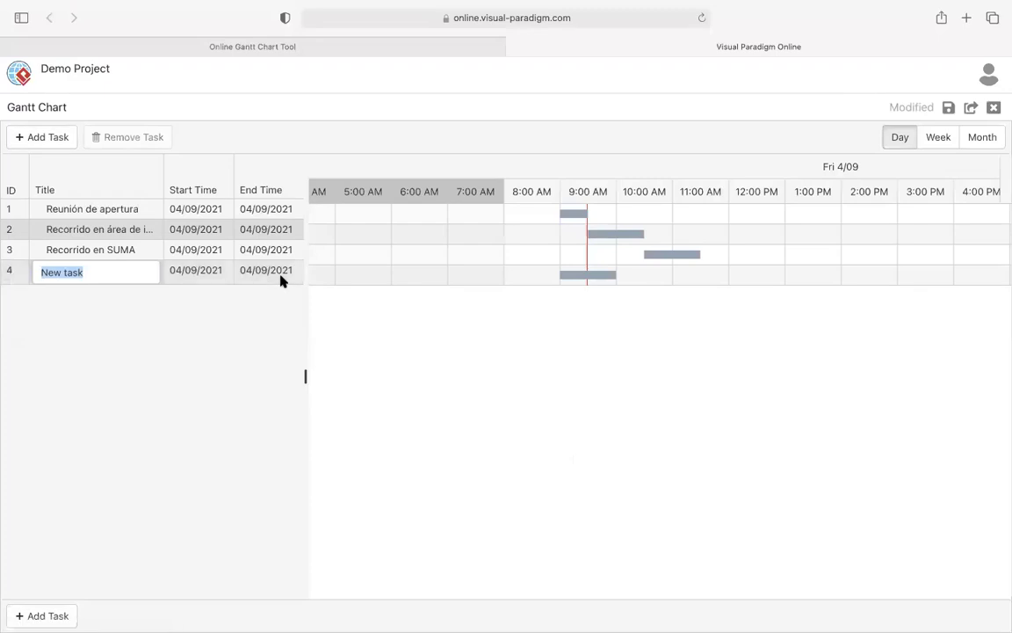
{"action": "type", "text": "R"}
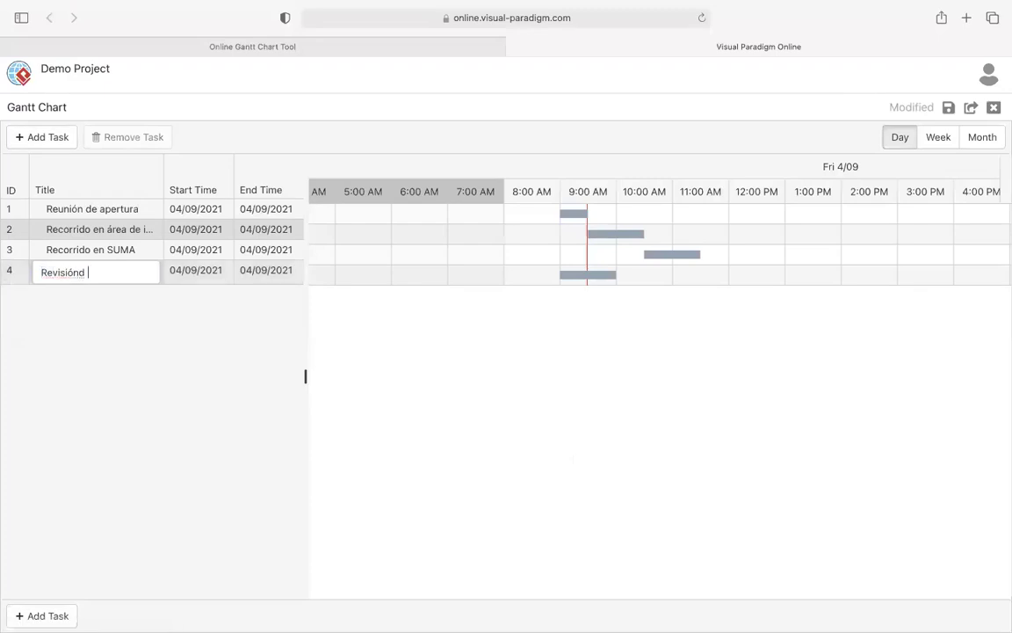
{"action": "type", "text": "evisión de proceso en máquina"}
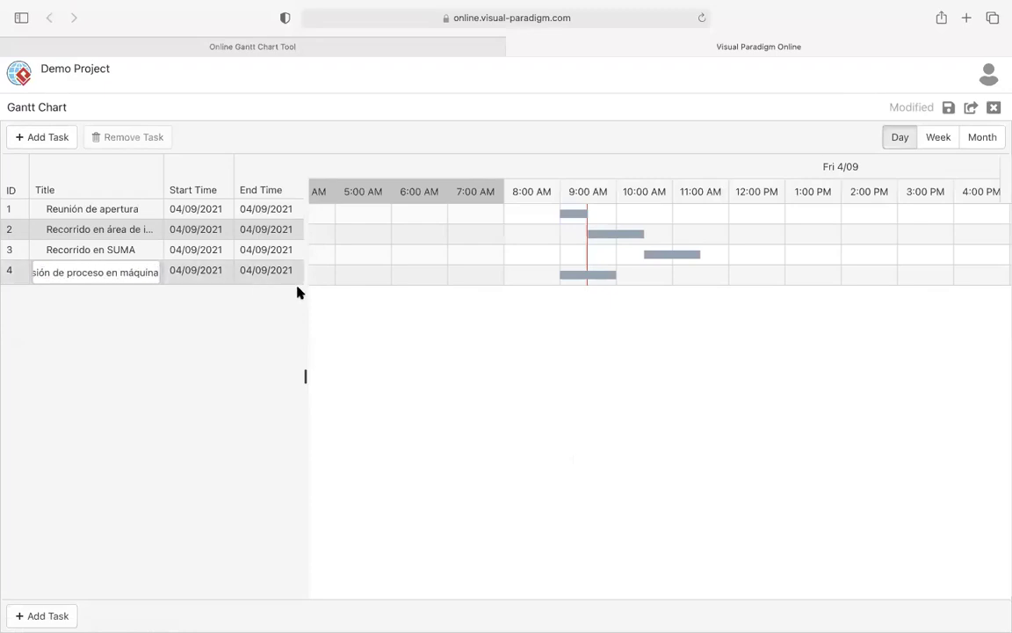
{"action": "left_click", "coordinate": [576, 279]}
- Schedule the "Revisión de proceso en máquina" task from 10:30 AM to 11:30 AM on 4/9/2021 and save it
{"action": "double_click", "coordinate": [578, 276]}
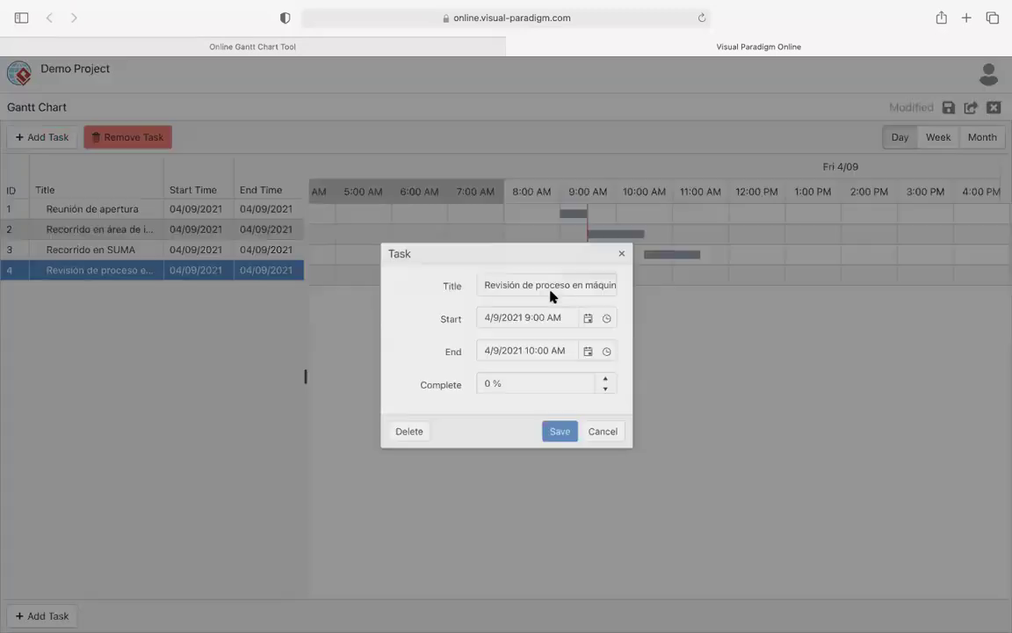
{"action": "left_click", "coordinate": [546, 353]}
{"action": "left_click_drag", "start_coordinate": [528, 352], "coordinate": [559, 352]}
{"action": "type", "text": "11:30"}
{"action": "left_click", "coordinate": [549, 311]}
{"action": "left_click_drag", "start_coordinate": [553, 312], "coordinate": [528, 312]}
{"action": "type", "text": "10:30"}
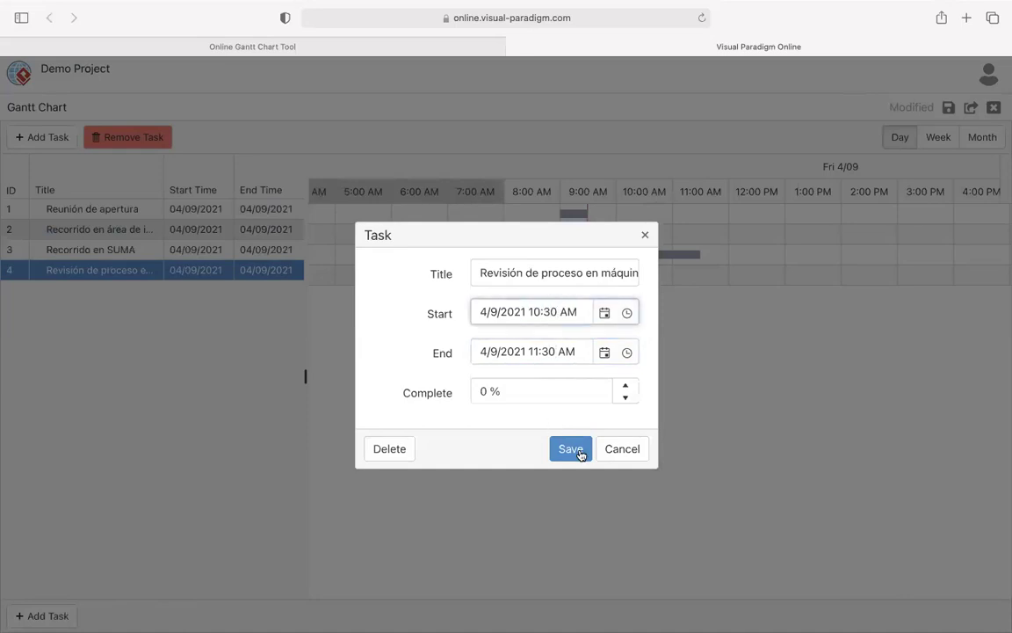
{"action": "left_click", "coordinate": [571, 449]}
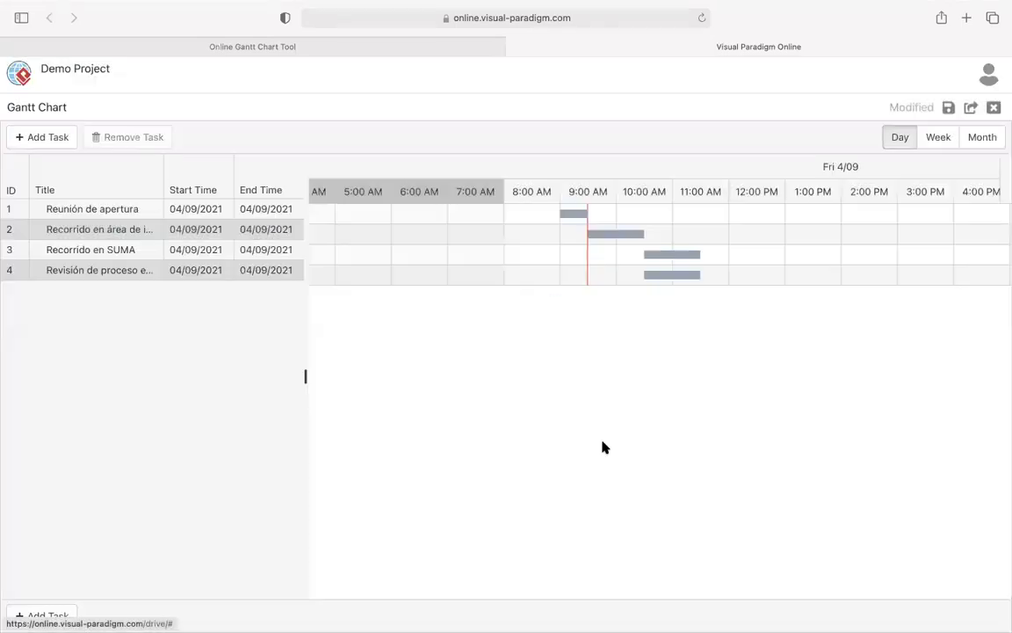
- Add a fifth task titled "Revisión documental trazabilidad"
{"action": "left_click", "coordinate": [54, 137]}
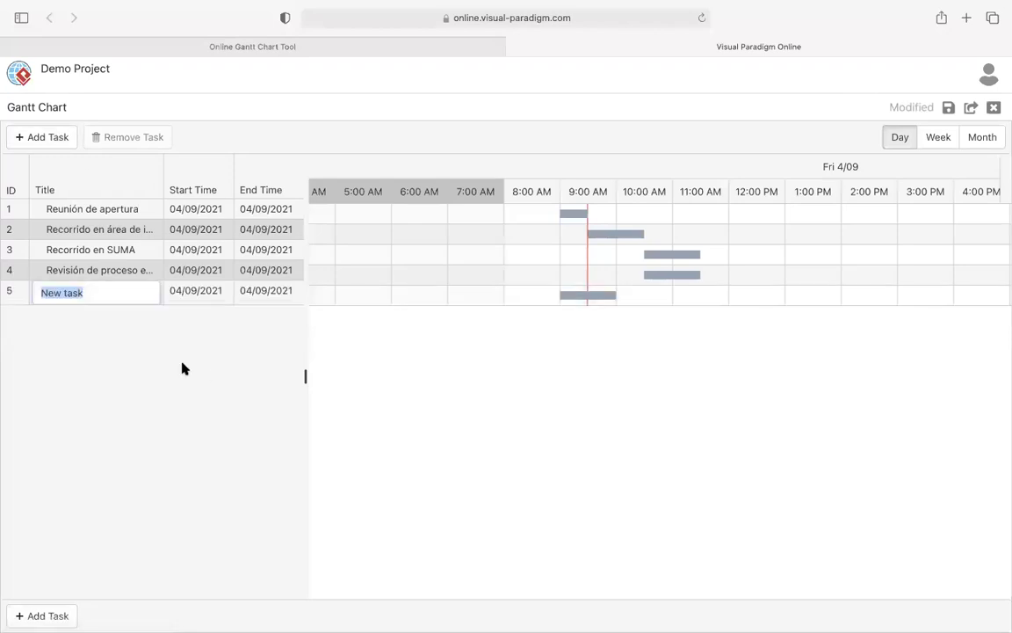
{"action": "type", "text": "Revisión doc"}
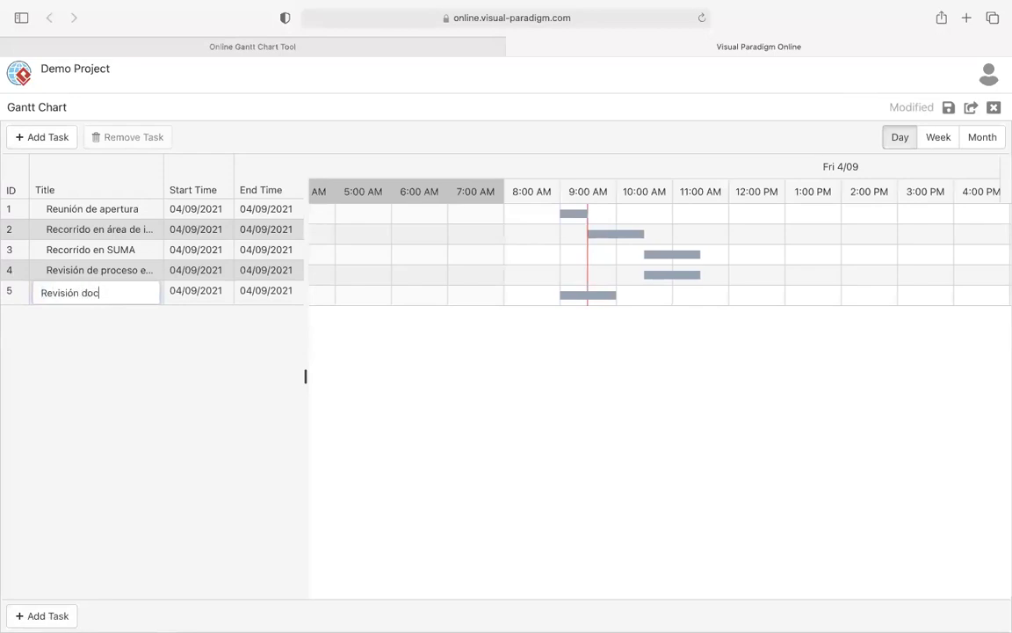
{"action": "type", "text": "umental trazabl"}
{"action": "type", "text": "lidad"}
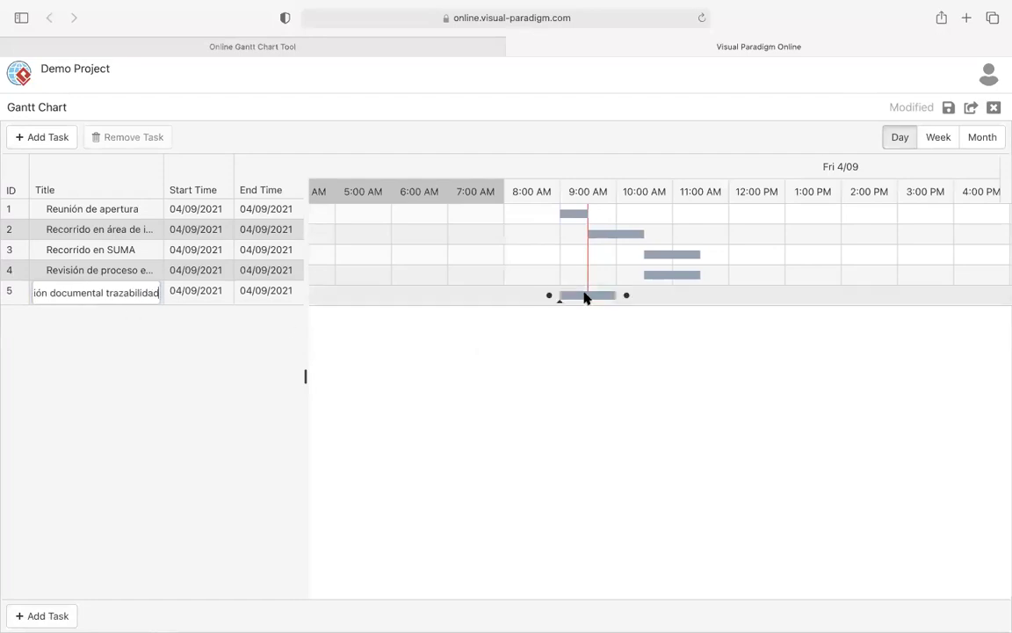
- Schedule the "Revisión documental trazabilidad" task from 10:30 AM to 11:30 AM on 4/9/2021 and save it
{"action": "double_click", "coordinate": [585, 295]}
{"action": "left_click_drag", "start_coordinate": [551, 312], "coordinate": [532, 312]}
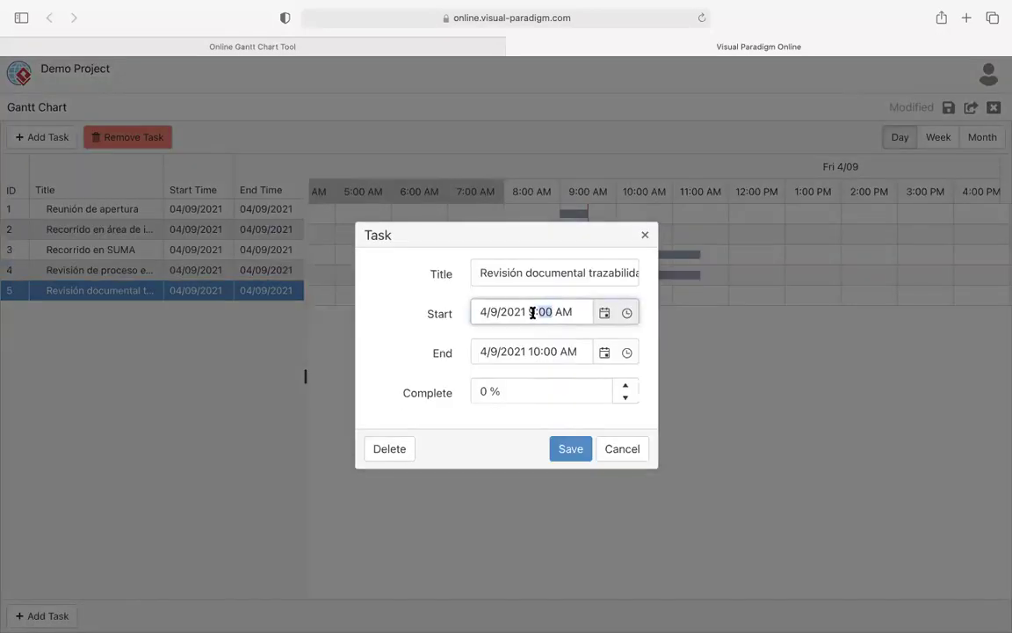
{"action": "left_click_drag", "start_coordinate": [554, 352], "coordinate": [532, 351]}
{"action": "type", "text": "1:30"}
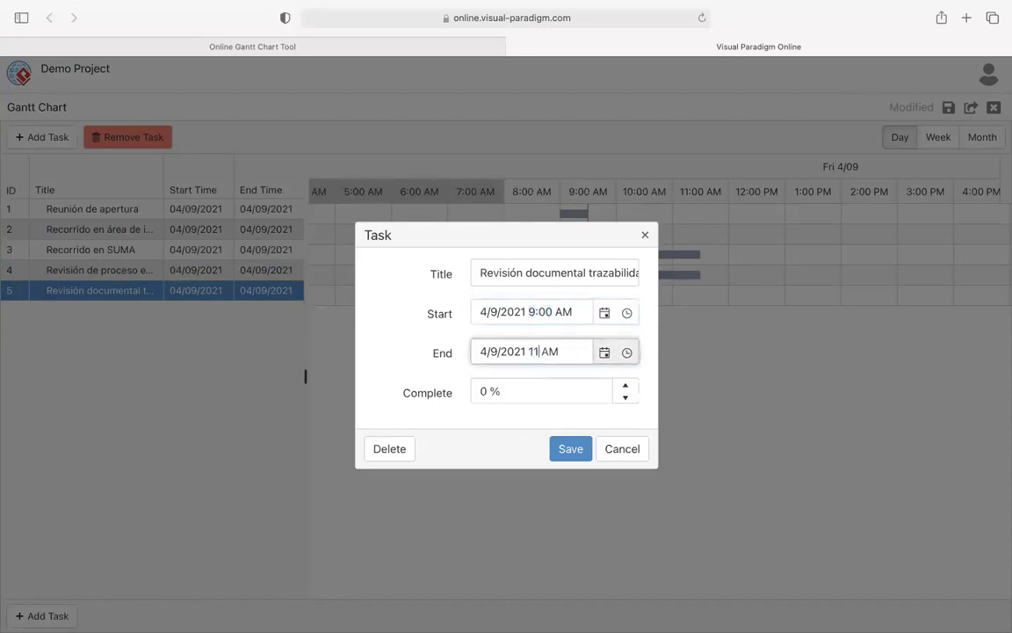
{"action": "left_click_drag", "start_coordinate": [548, 311], "coordinate": [531, 311]}
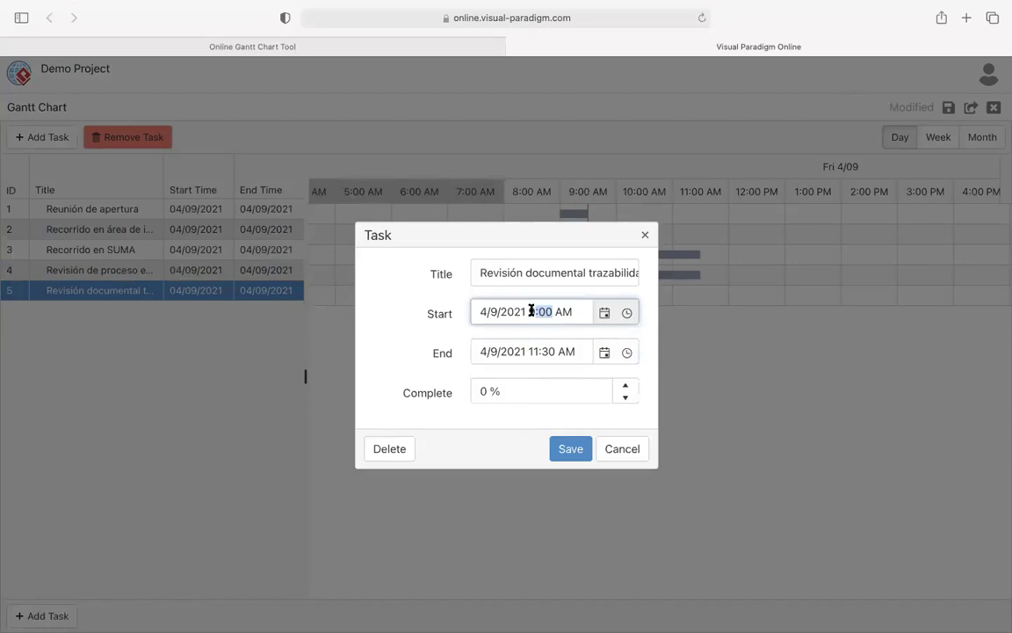
{"action": "type", "text": "10:30"}
{"action": "left_click", "coordinate": [571, 449]}
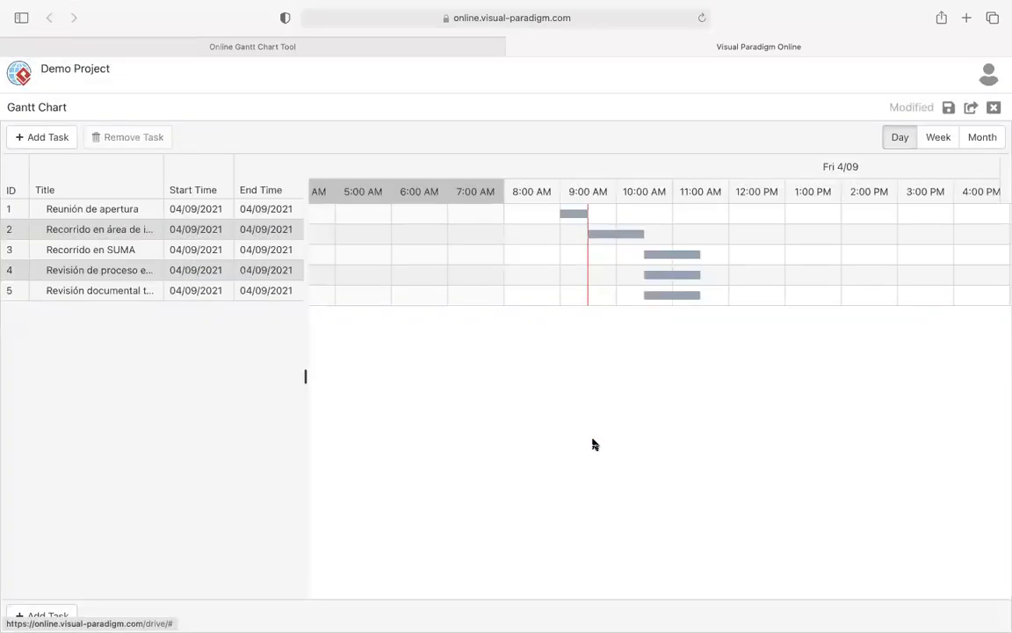
- Add a sixth task titled "Reunión parcial"
{"action": "left_click", "coordinate": [27, 145]}
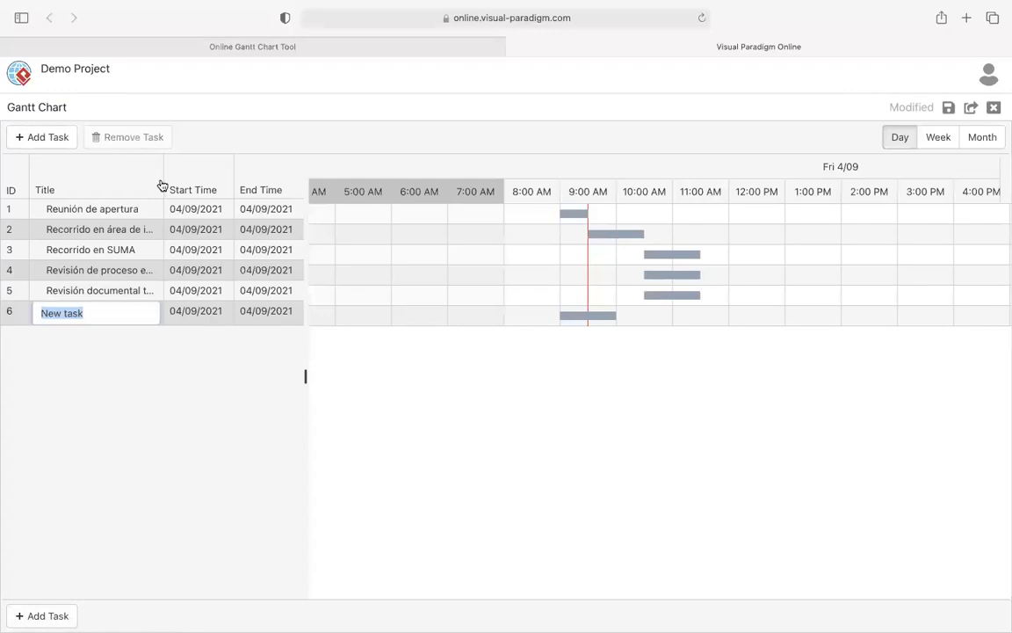
{"action": "type", "text": "Reun"}
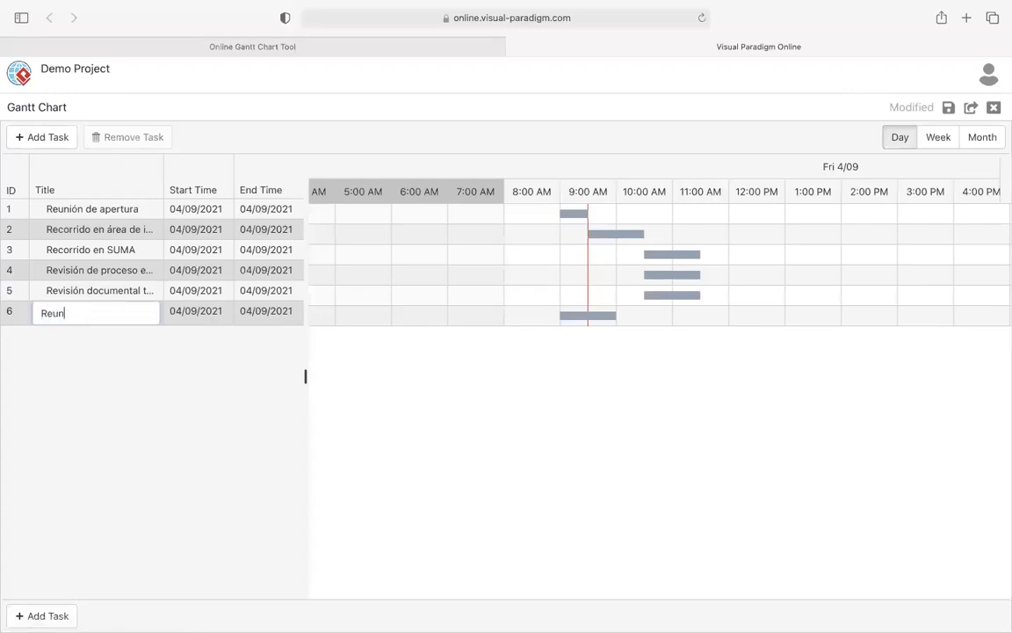
{"action": "type", "text": "ión parcial"}
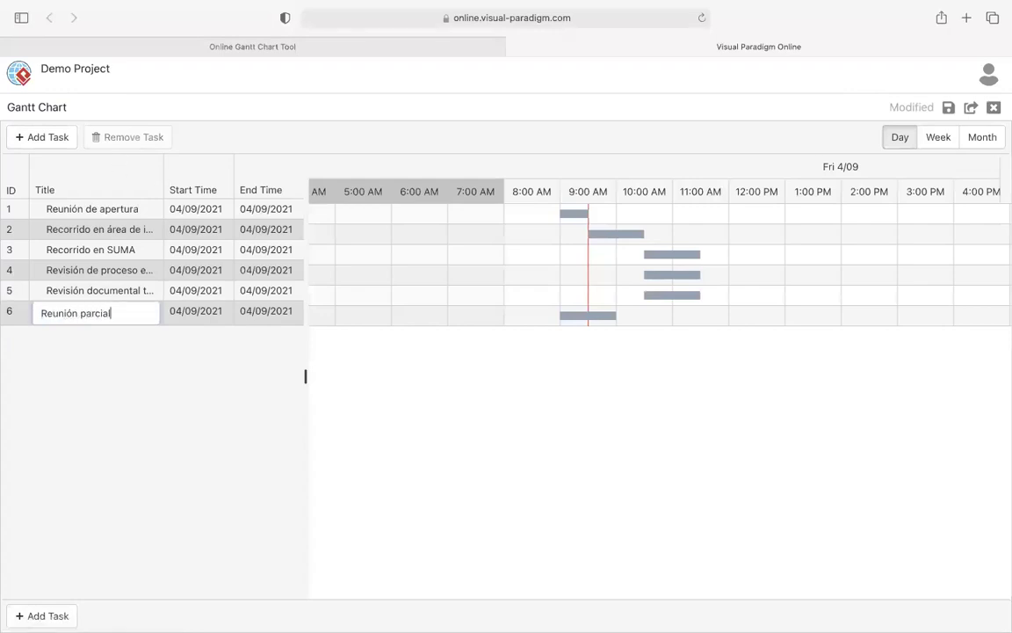
{"action": "left_click", "coordinate": [578, 322]}
{"action": "double_click", "coordinate": [578, 322]}
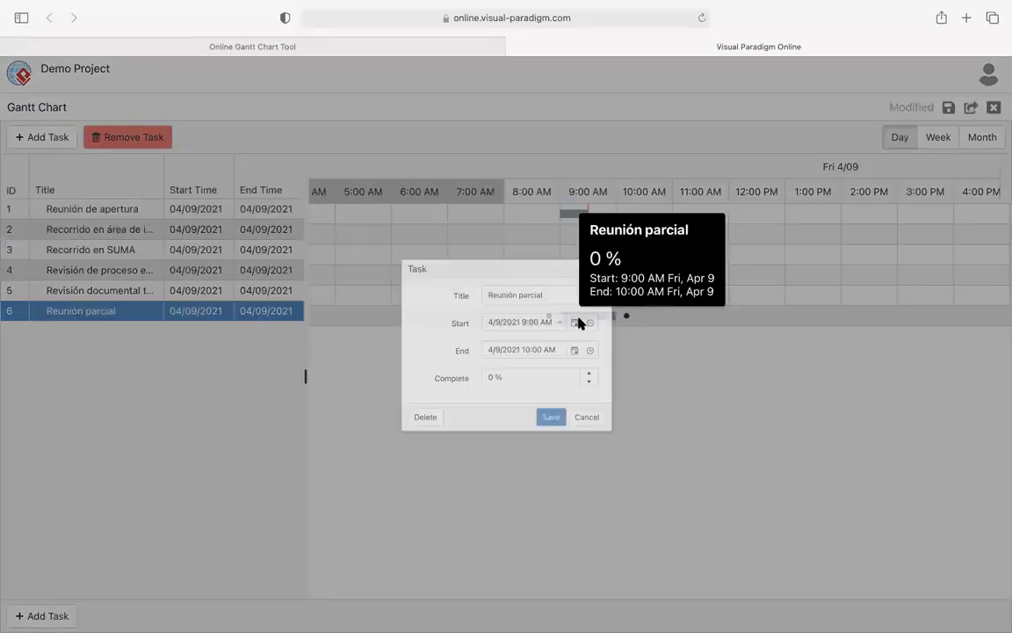
{"action": "left_click_drag", "start_coordinate": [551, 312], "coordinate": [533, 313]}
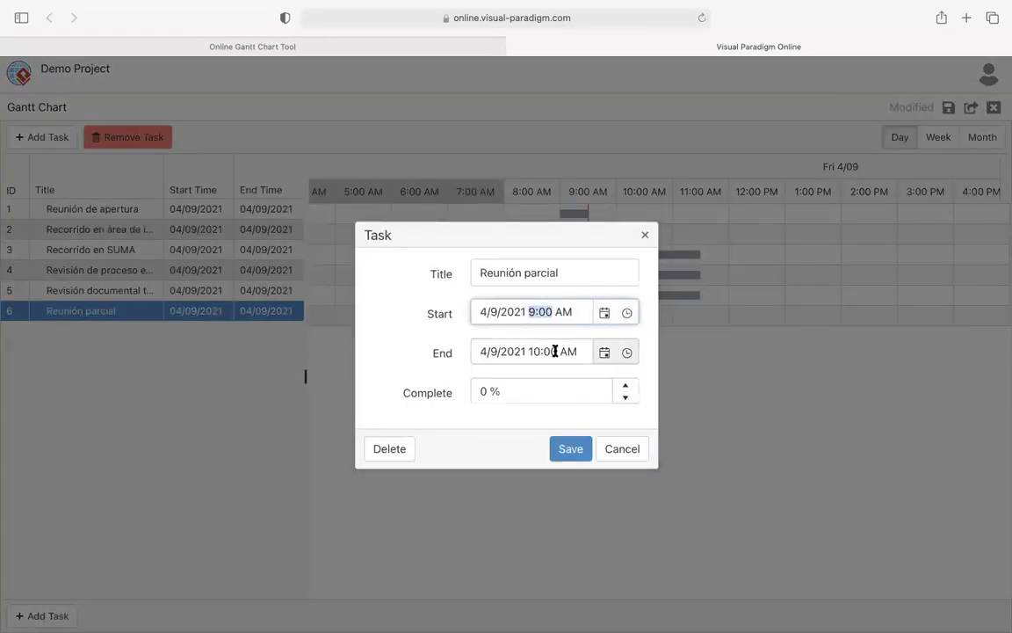
{"action": "left_click_drag", "start_coordinate": [556, 351], "coordinate": [531, 351]}
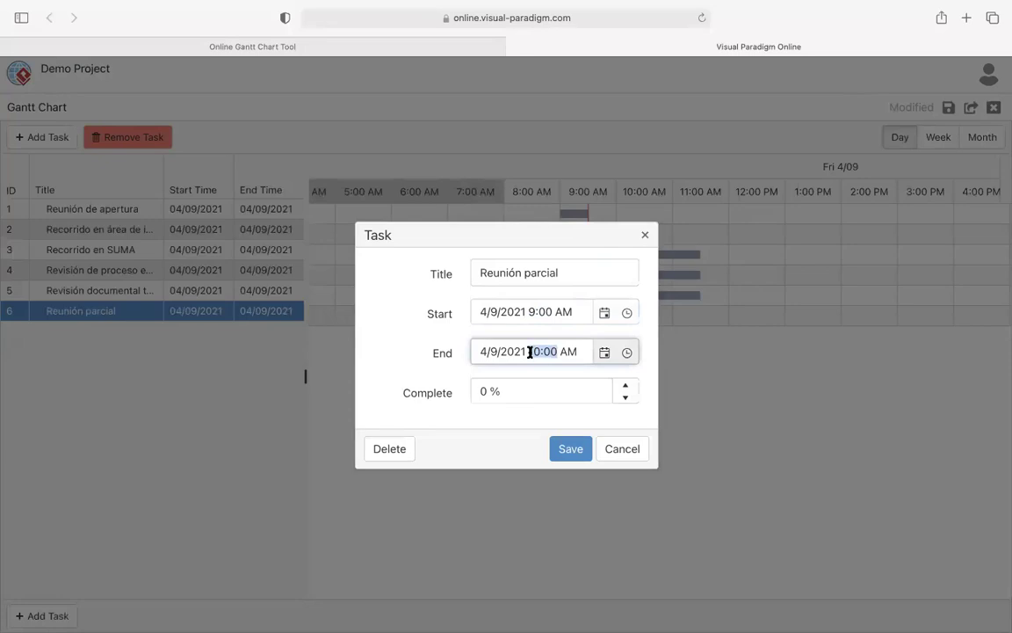
{"action": "type", "text": "3:00"}
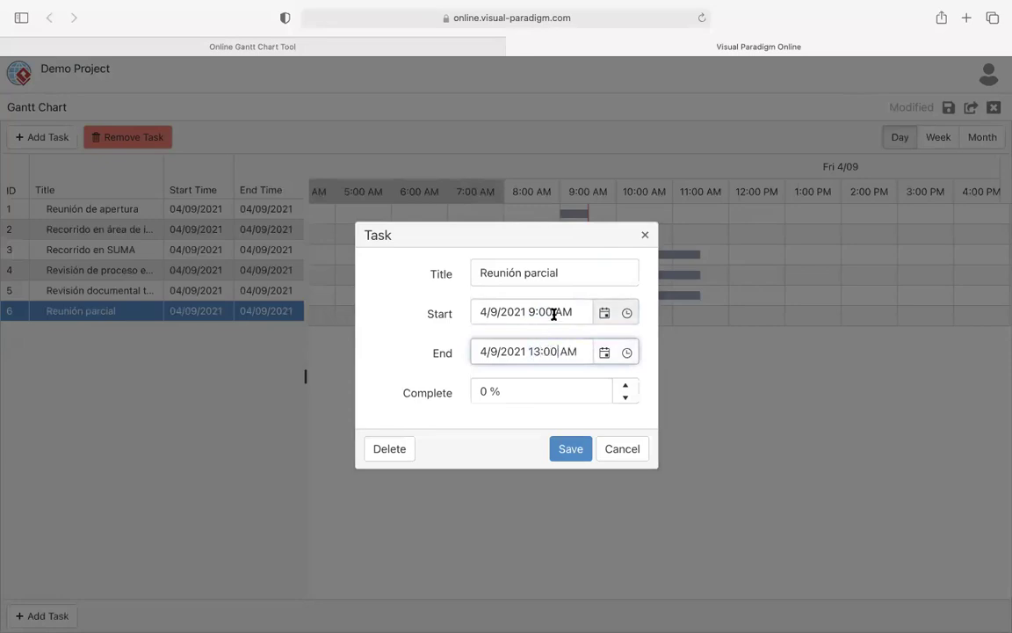
{"action": "left_click_drag", "start_coordinate": [553, 314], "coordinate": [526, 312]}
{"action": "type", "text": "11:30"}
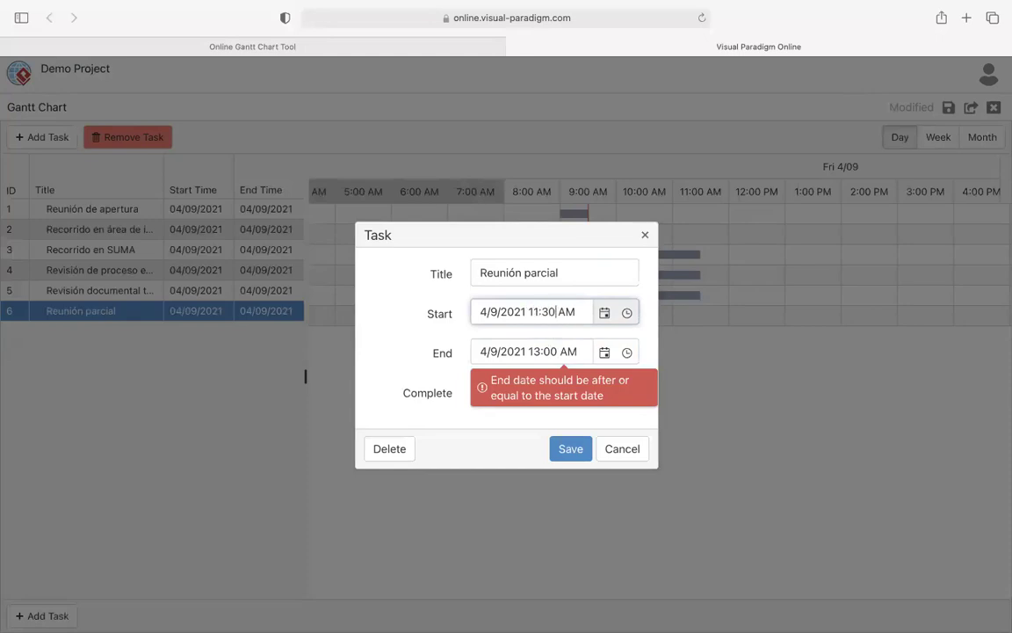
{"action": "left_click", "coordinate": [566, 351]}
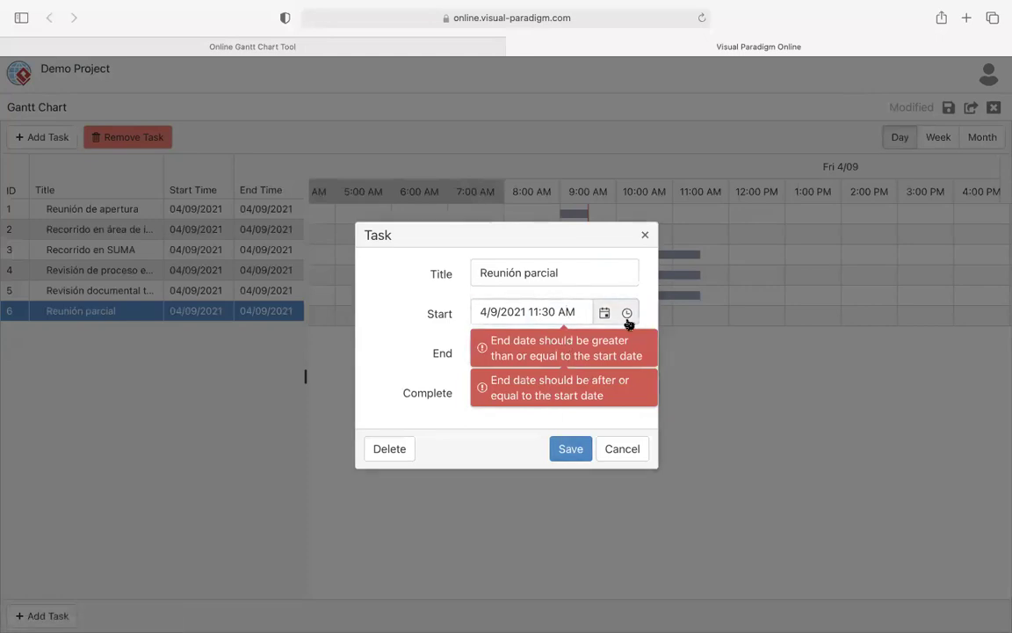
{"action": "left_click", "coordinate": [615, 450]}
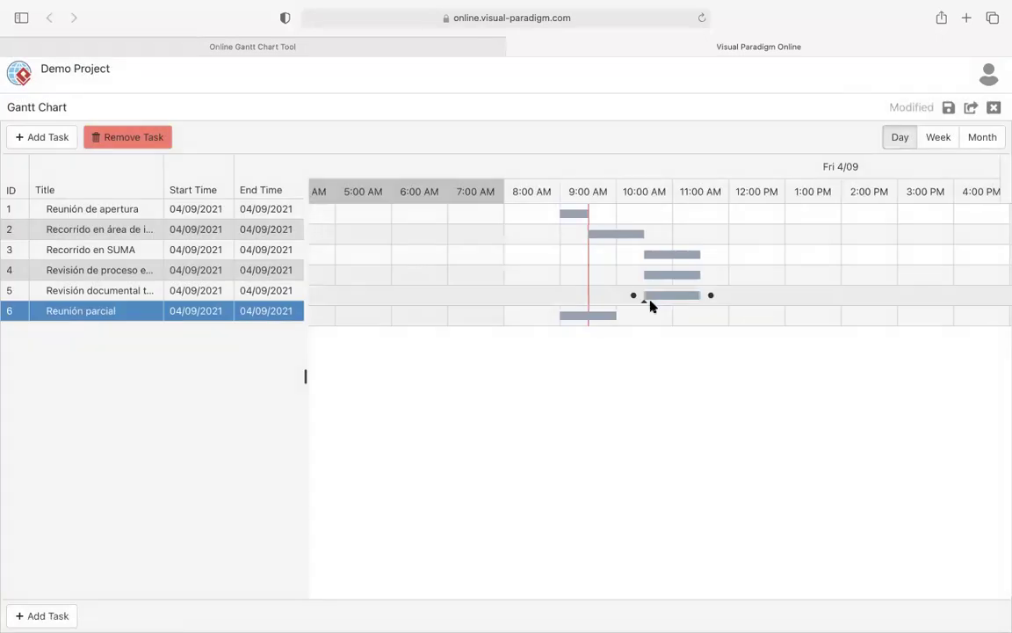
- Set the end of the "Reunión parcial" task to 1:00 PM on 4/9/2021
{"action": "double_click", "coordinate": [601, 319]}
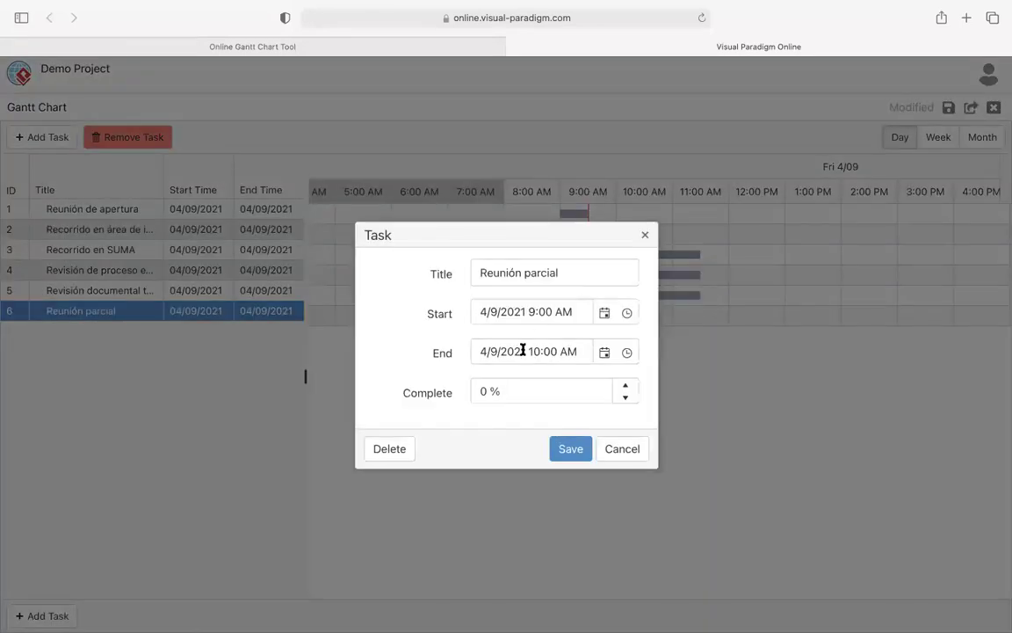
{"action": "left_click", "coordinate": [625, 352]}
{"action": "scroll", "coordinate": [519, 434], "scroll_direction": "down", "scroll_amount": 5}
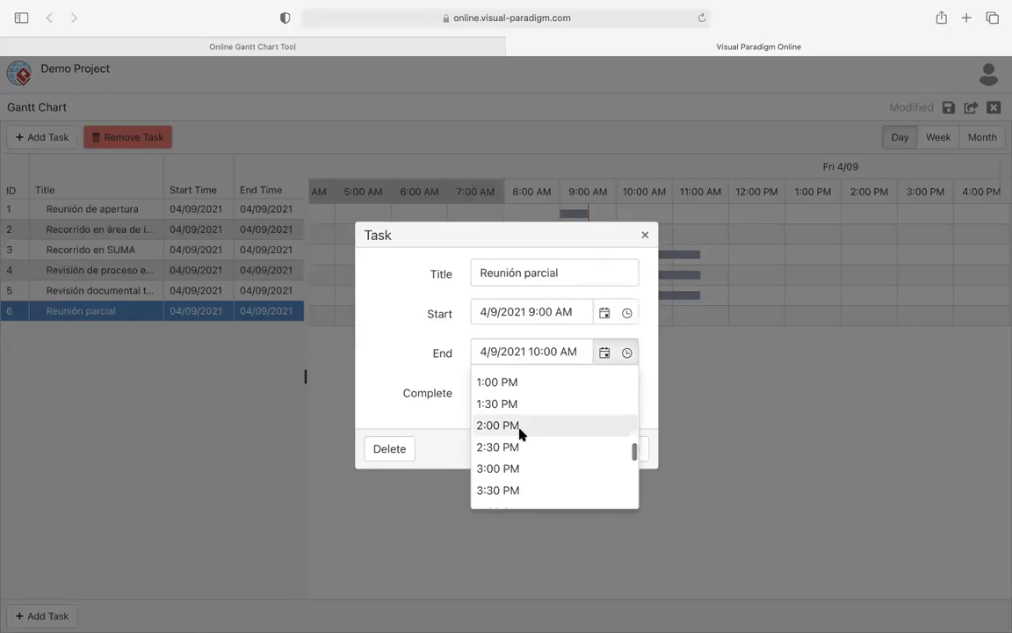
{"action": "scroll", "coordinate": [519, 434], "scroll_direction": "up", "scroll_amount": 3}
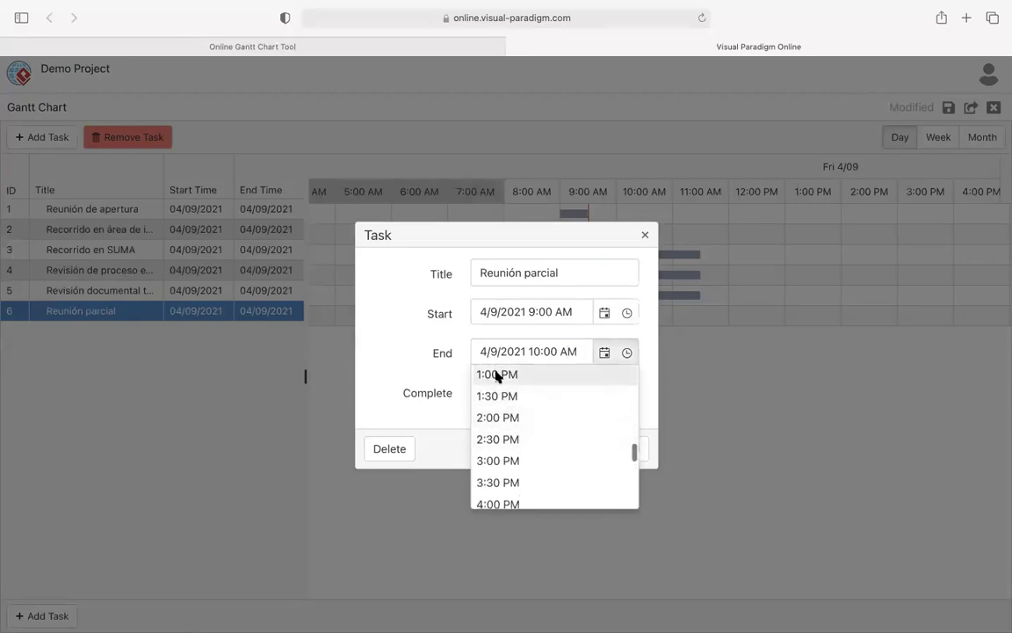
{"action": "left_click", "coordinate": [497, 376]}
- Set the start of the "Reunión parcial" task to 11:30 AM on 4/9/2021 and save it
{"action": "left_click", "coordinate": [627, 314]}
{"action": "scroll", "coordinate": [514, 389], "scroll_direction": "up", "scroll_amount": 1}
{"action": "scroll", "coordinate": [516, 391], "scroll_direction": "down", "scroll_amount": 3}
{"action": "left_click", "coordinate": [516, 399]}
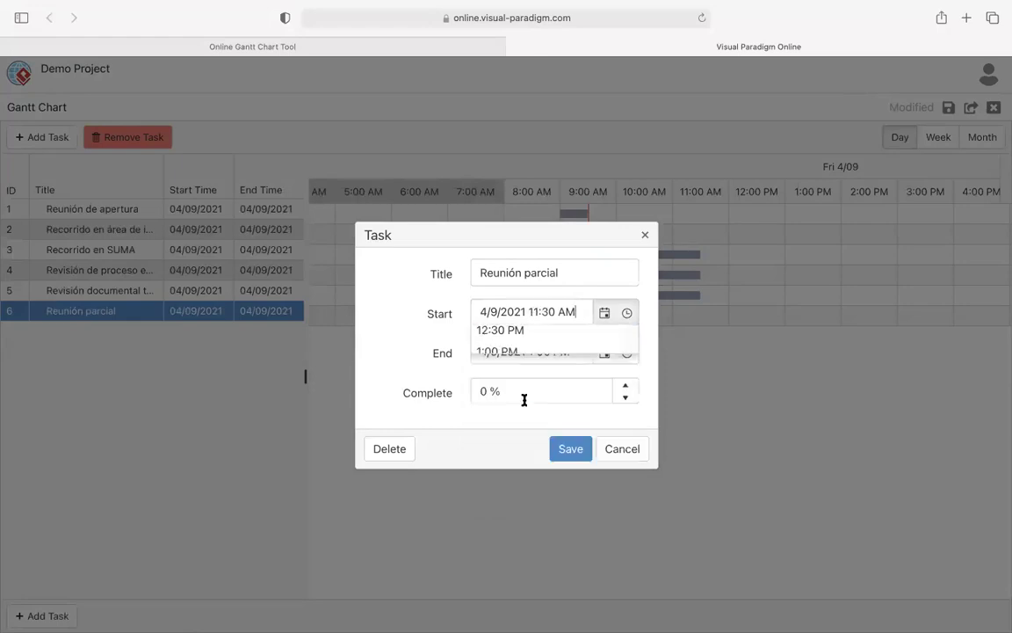
{"action": "left_click", "coordinate": [625, 313]}
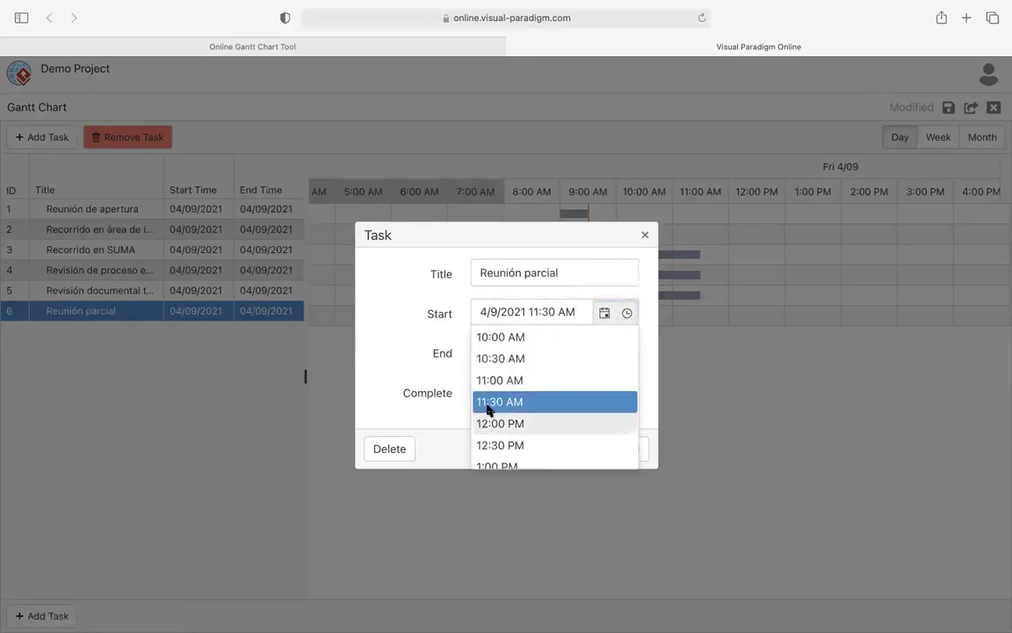
{"action": "left_click", "coordinate": [531, 412]}
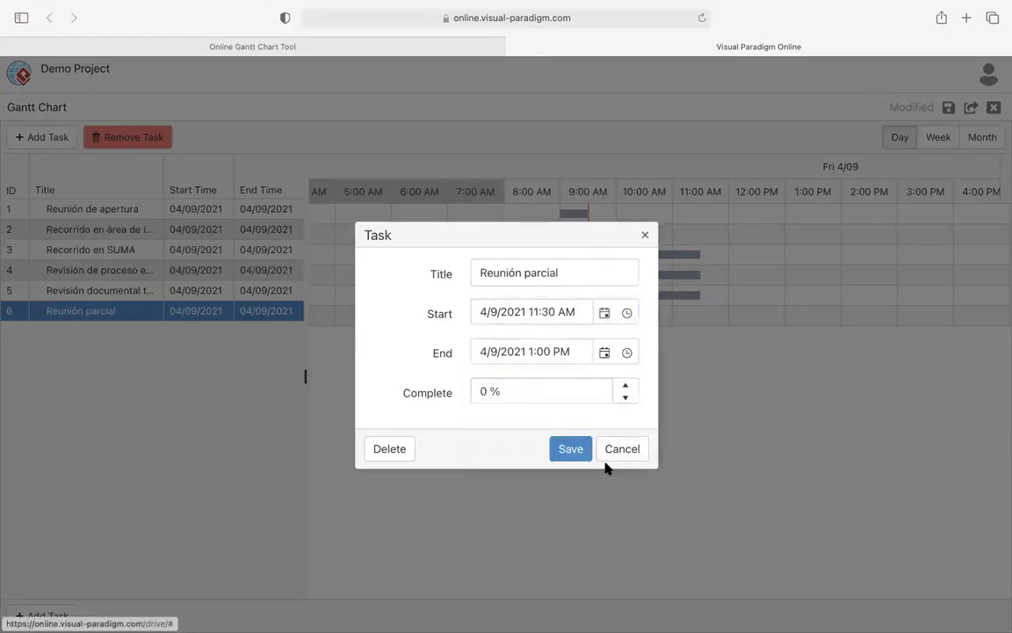
{"action": "left_click", "coordinate": [627, 313]}
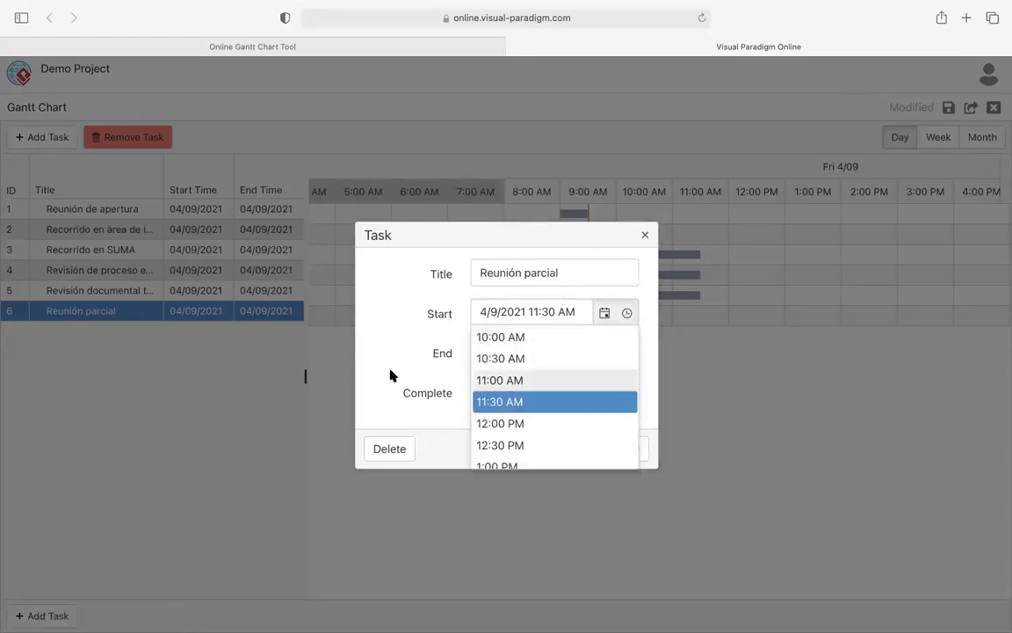
{"action": "left_click", "coordinate": [444, 395]}
{"action": "left_click", "coordinate": [568, 448]}
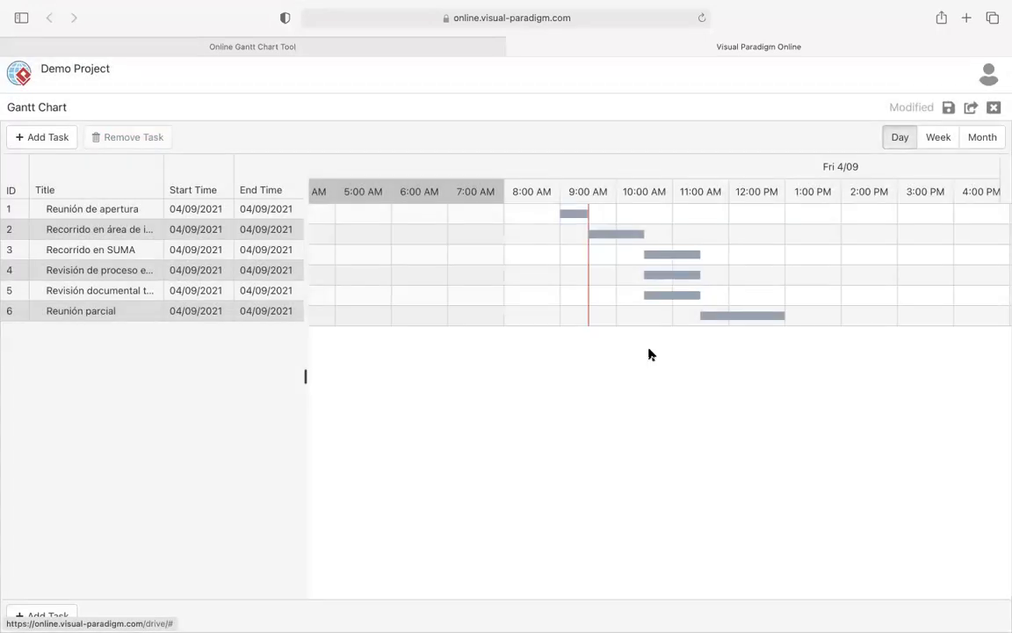
- Add a seventh task titled "Comida"
{"action": "left_click", "coordinate": [61, 137]}
{"action": "type", "text": "Comida"}
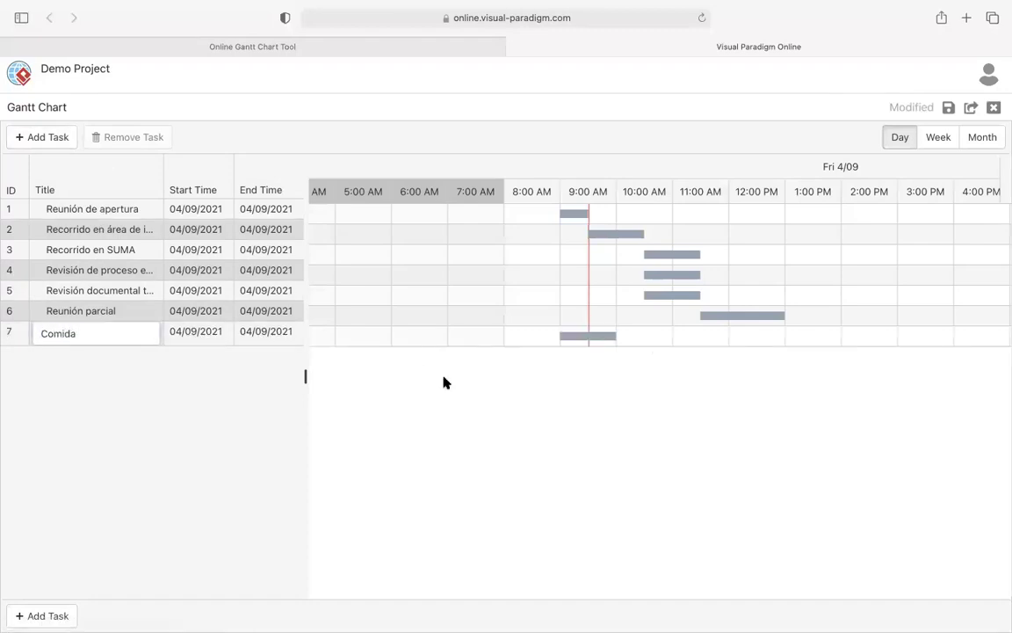
{"action": "key", "text": "Return"}
{"action": "double_click", "coordinate": [580, 335]}
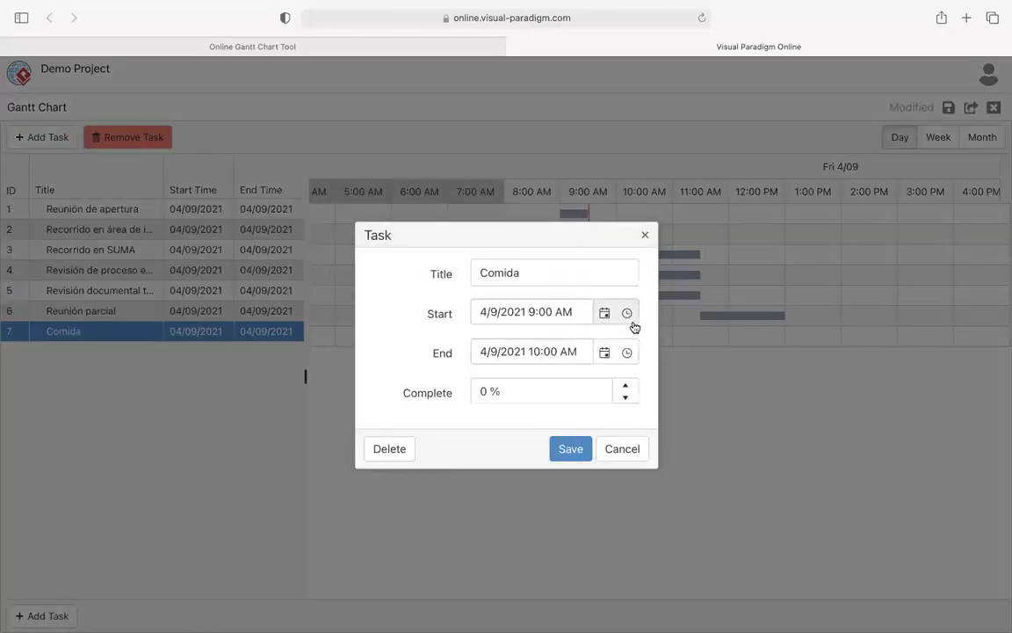
{"action": "left_click", "coordinate": [614, 316]}
{"action": "scroll", "coordinate": [573, 402], "scroll_direction": "down", "scroll_amount": 2}
{"action": "scroll", "coordinate": [579, 408], "scroll_direction": "down", "scroll_amount": 5}
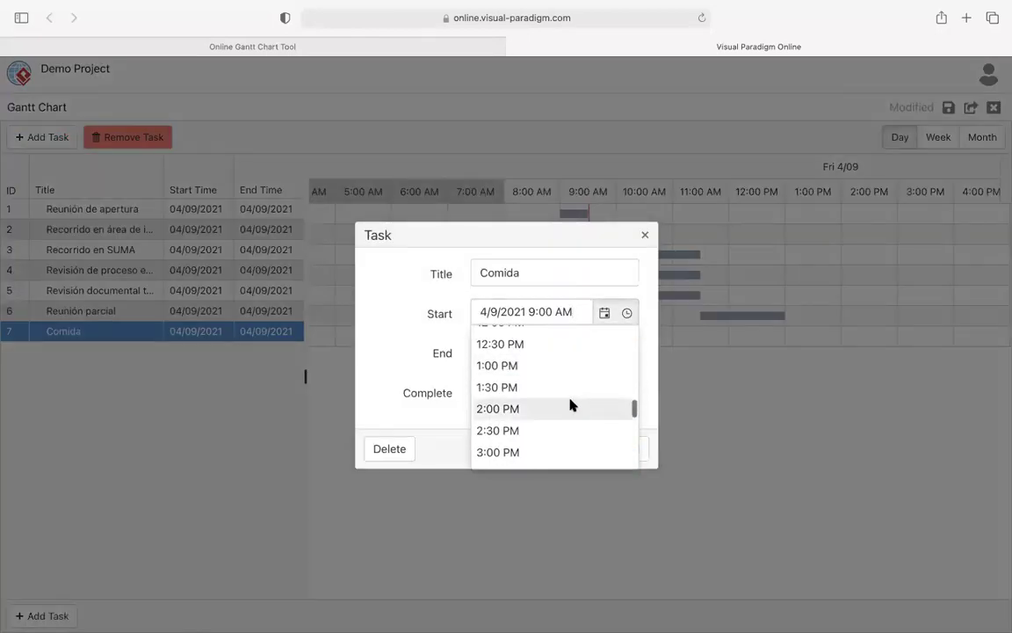
{"action": "left_click", "coordinate": [520, 369]}
{"action": "left_click", "coordinate": [636, 355]}
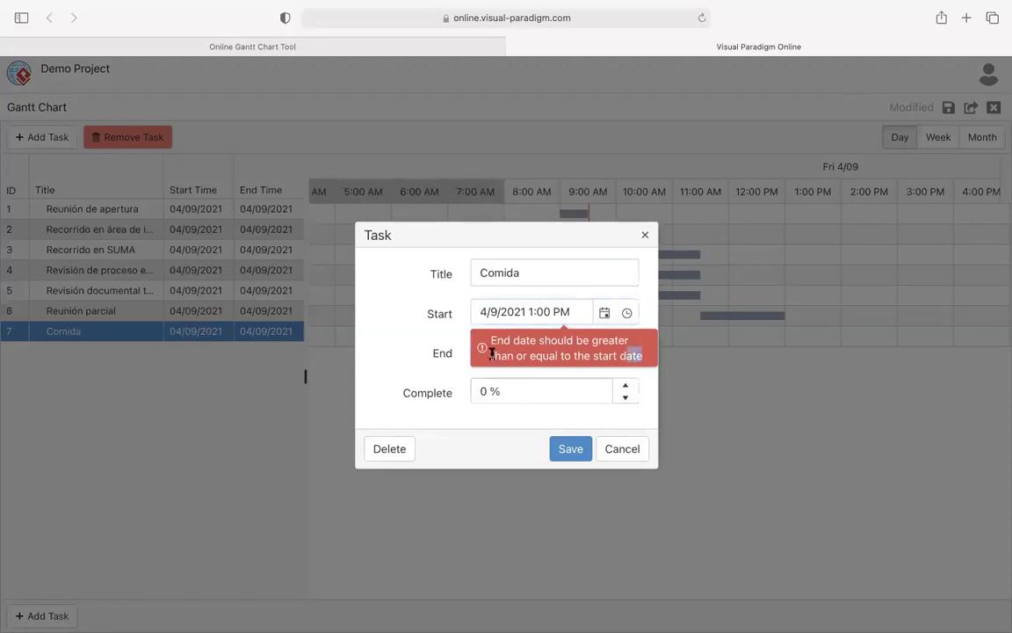
{"action": "left_click", "coordinate": [628, 313]}
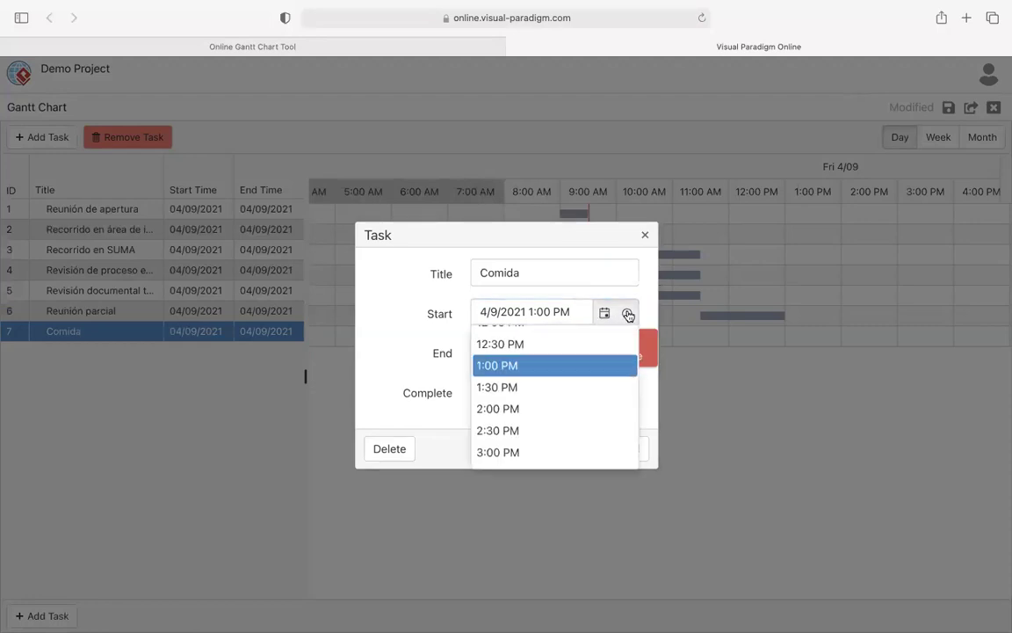
{"action": "left_click", "coordinate": [627, 313]}
{"action": "left_click", "coordinate": [622, 448]}
- Schedule the "Comida" task from 1:00 PM to 2:00 PM on 4/9/2021, entering the end time first, and save it
{"action": "double_click", "coordinate": [592, 337]}
{"action": "left_click", "coordinate": [604, 352]}
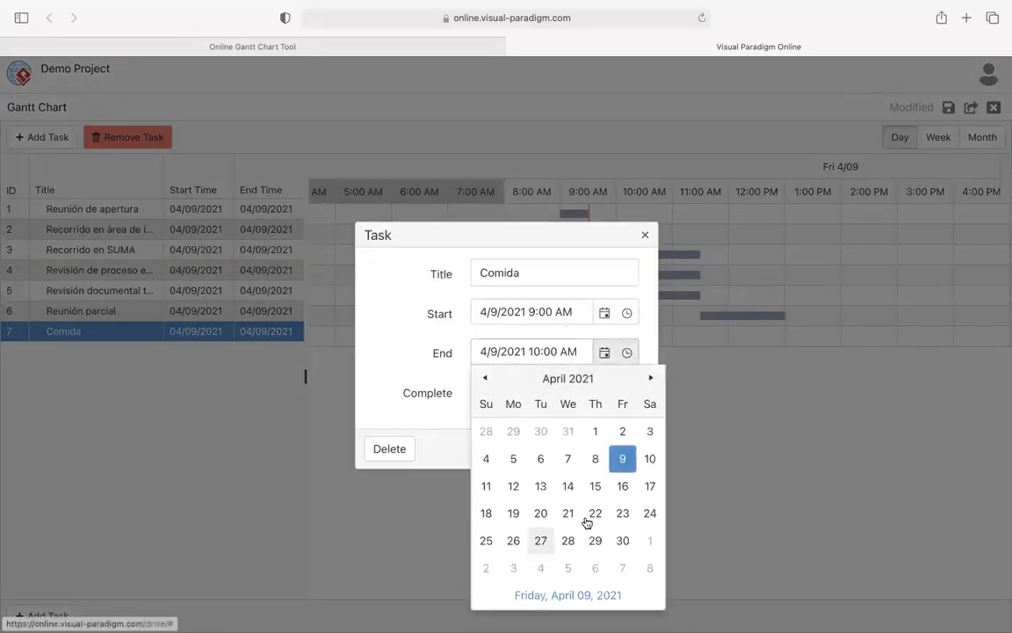
{"action": "left_click", "coordinate": [626, 353]}
{"action": "scroll", "coordinate": [558, 470], "scroll_direction": "up", "scroll_amount": 3}
{"action": "scroll", "coordinate": [560, 470], "scroll_direction": "down", "scroll_amount": 5}
{"action": "scroll", "coordinate": [558, 470], "scroll_direction": "down", "scroll_amount": 4}
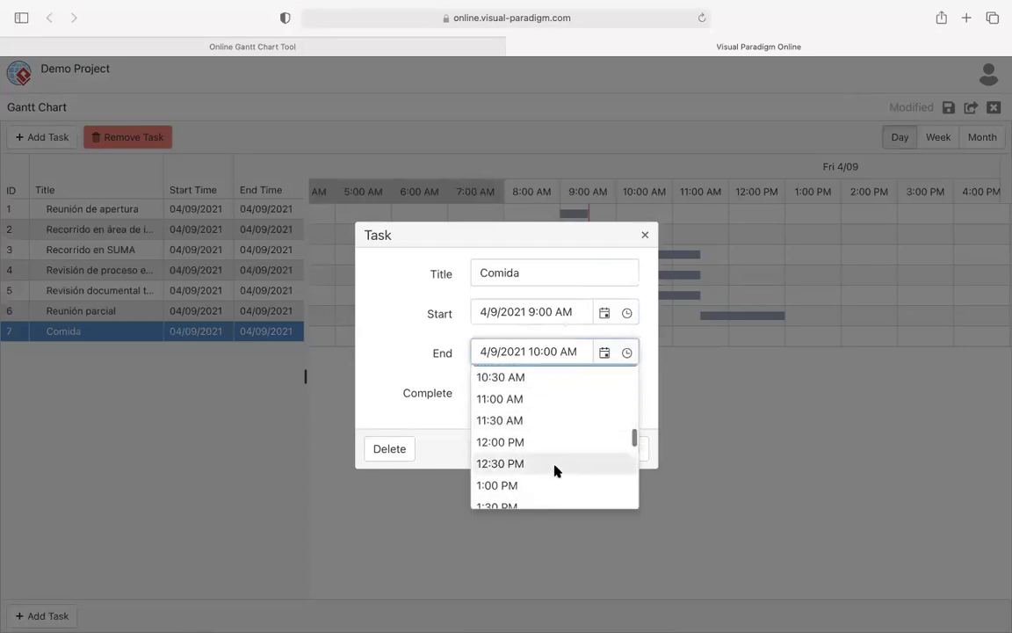
{"action": "left_click", "coordinate": [517, 472]}
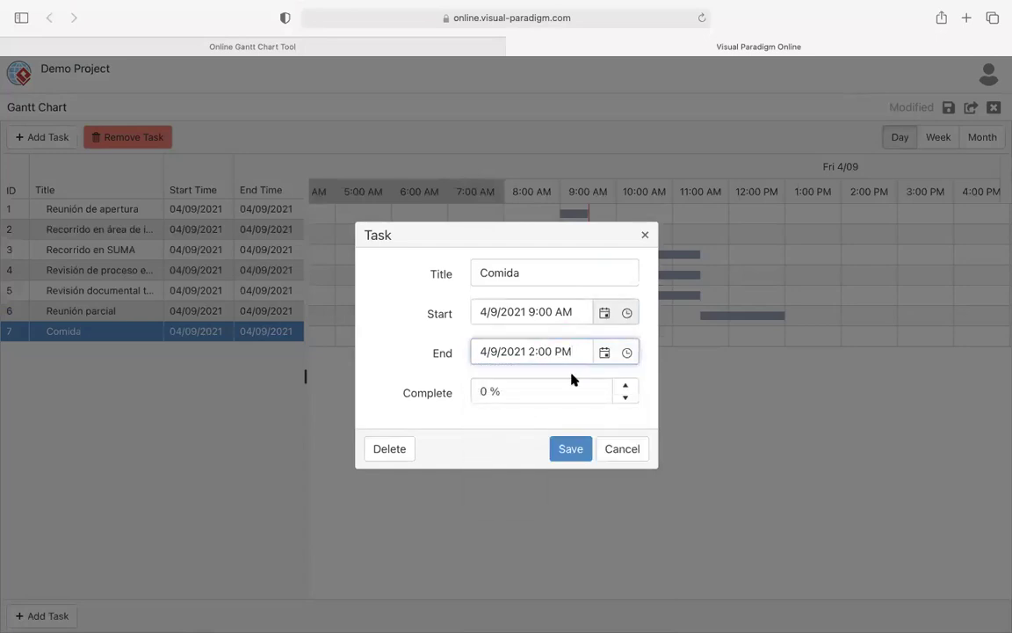
{"action": "left_click", "coordinate": [626, 312]}
{"action": "scroll", "coordinate": [545, 415], "scroll_direction": "down", "scroll_amount": 5}
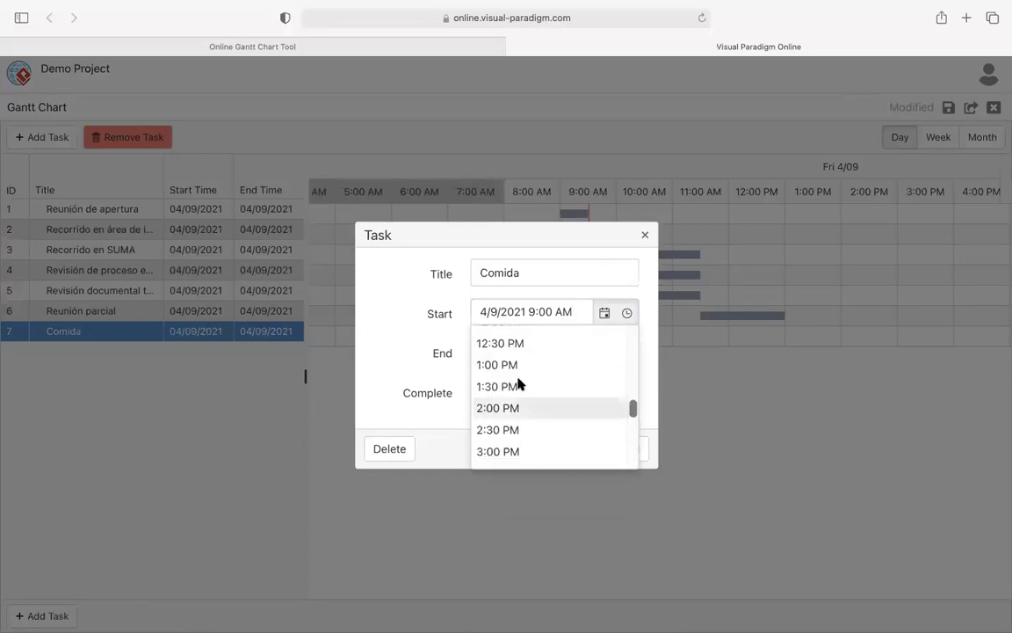
{"action": "left_click", "coordinate": [510, 364]}
{"action": "left_click", "coordinate": [584, 448]}
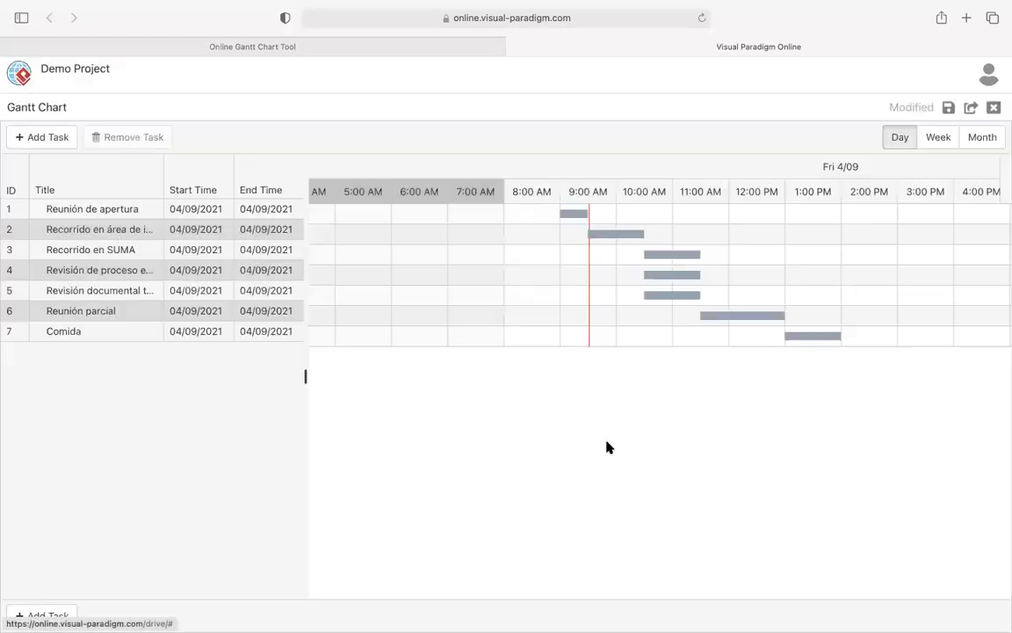
- Add an eighth task titled "Recorrido en almacén PT"
{"action": "left_click", "coordinate": [36, 130]}
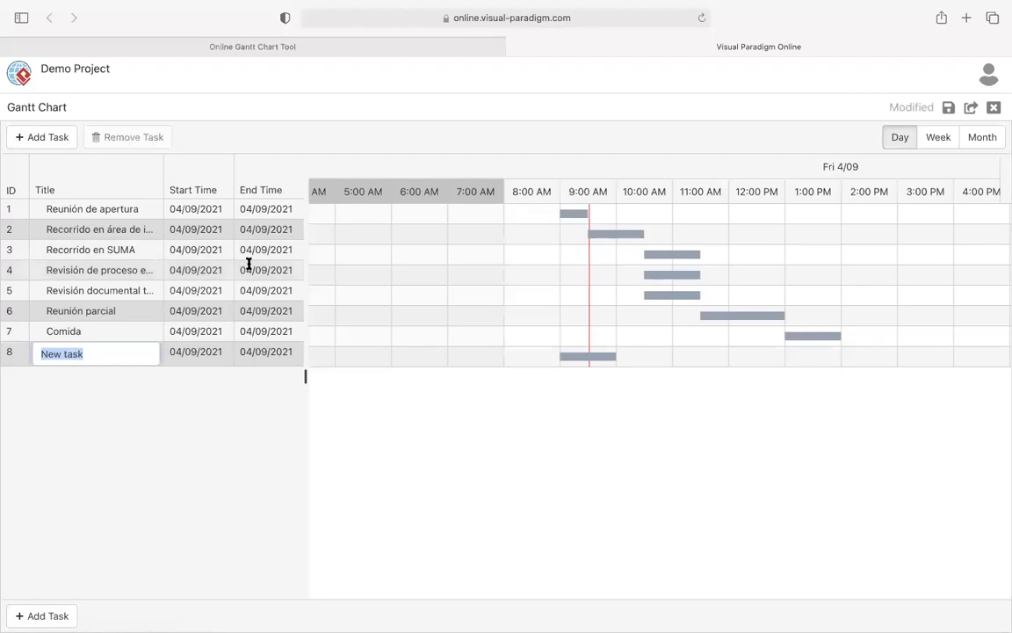
{"action": "type", "text": "Recorrido en almacén PT"}
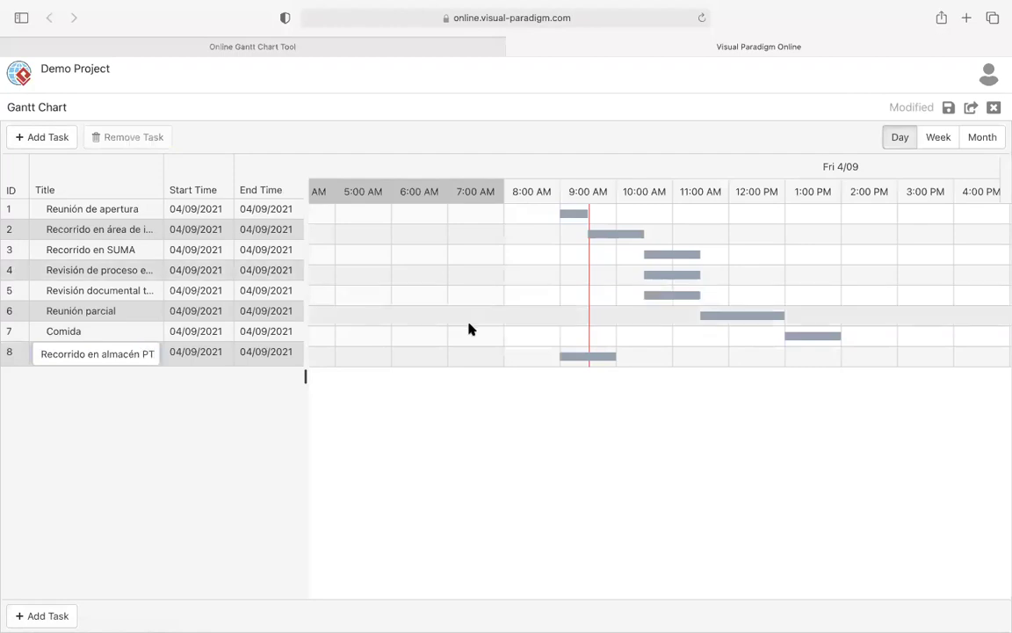
{"action": "key", "text": "Return"}
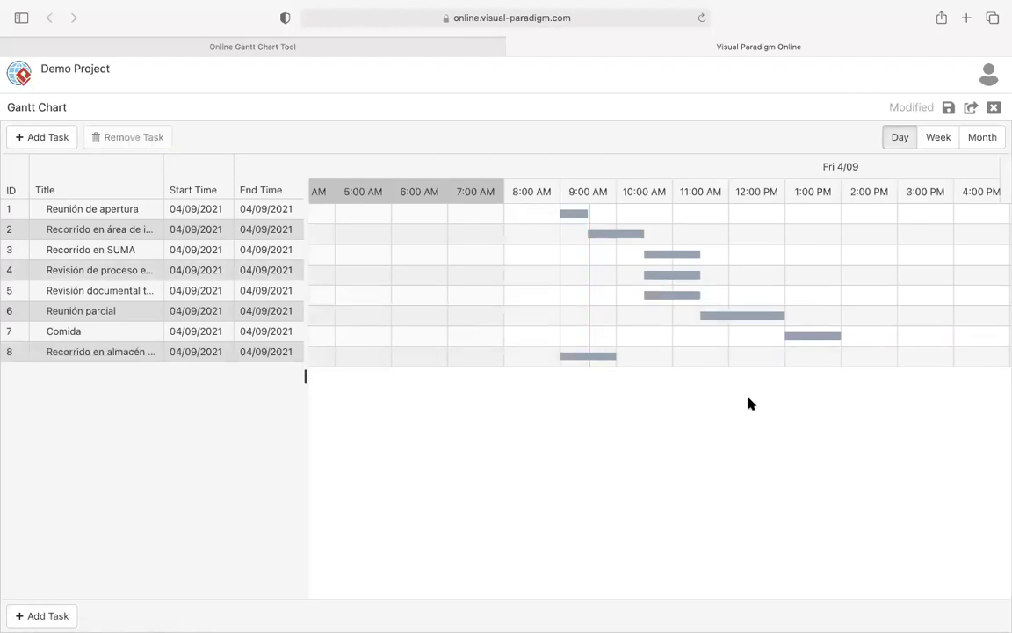
- Schedule the "Recorrido en almacén PT" task from 2:00 PM to 3:00 PM on 4/9/2021 and save it
{"action": "double_click", "coordinate": [587, 358]}
{"action": "left_click", "coordinate": [626, 353]}
{"action": "scroll", "coordinate": [589, 453], "scroll_direction": "down", "scroll_amount": 10}
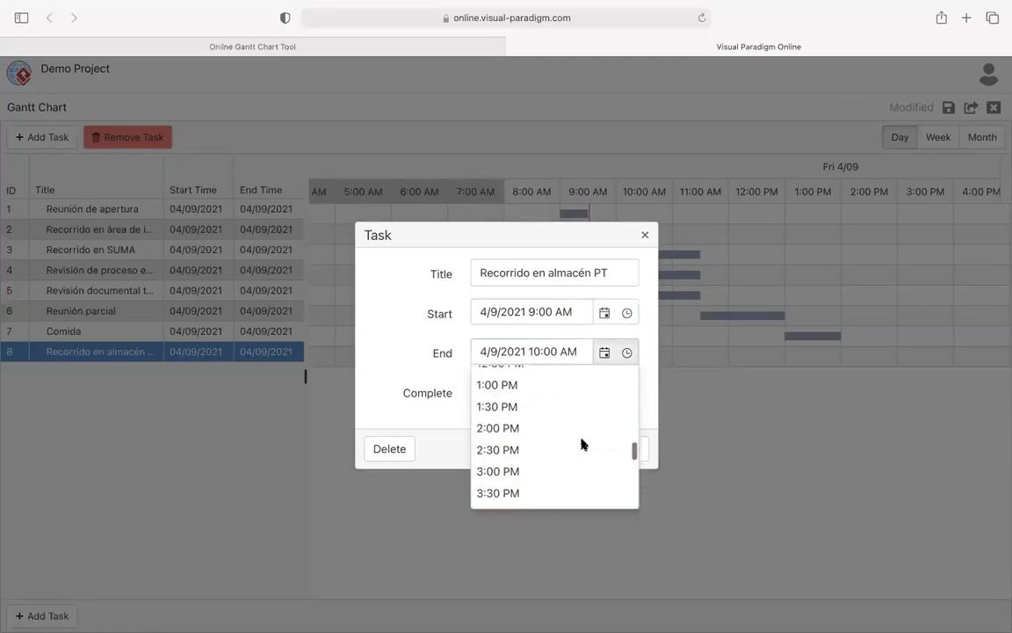
{"action": "left_click", "coordinate": [533, 423]}
{"action": "left_click", "coordinate": [626, 314]}
{"action": "scroll", "coordinate": [563, 411], "scroll_direction": "down", "scroll_amount": 6}
{"action": "scroll", "coordinate": [563, 411], "scroll_direction": "up", "scroll_amount": 2}
{"action": "scroll", "coordinate": [558, 407], "scroll_direction": "down", "scroll_amount": 1}
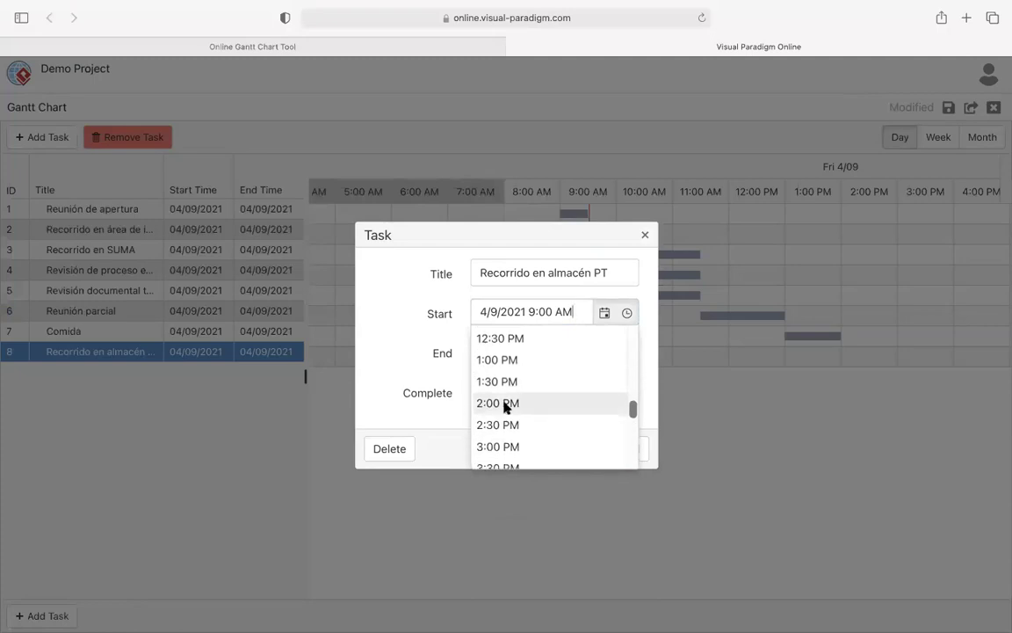
{"action": "left_click", "coordinate": [517, 403]}
{"action": "left_click", "coordinate": [588, 450]}
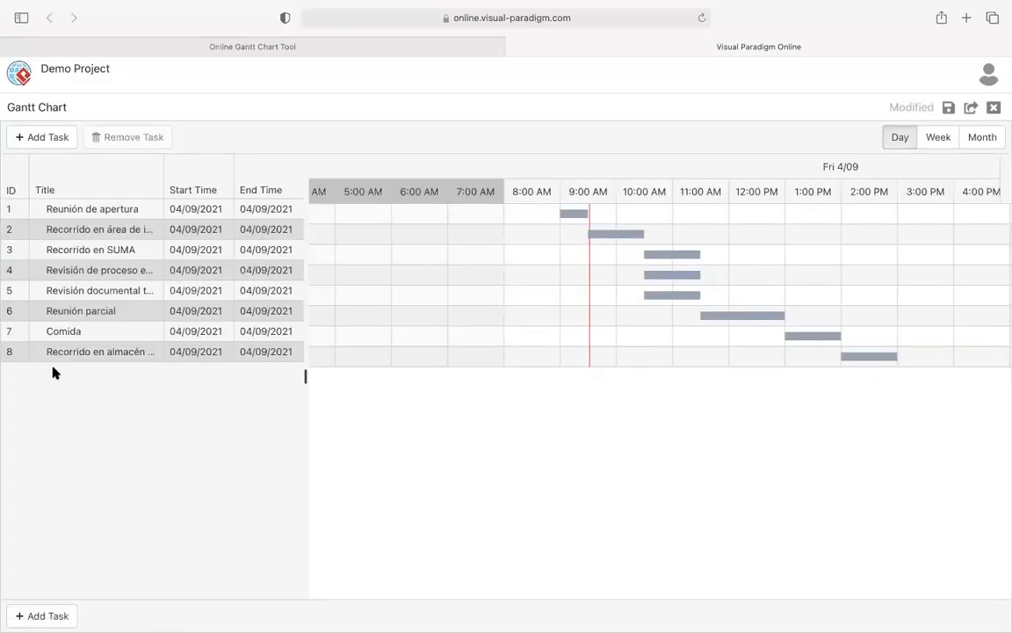
- Add a ninth task titled "Revisión de documentación de procesos de soporte"
{"action": "left_click", "coordinate": [31, 137]}
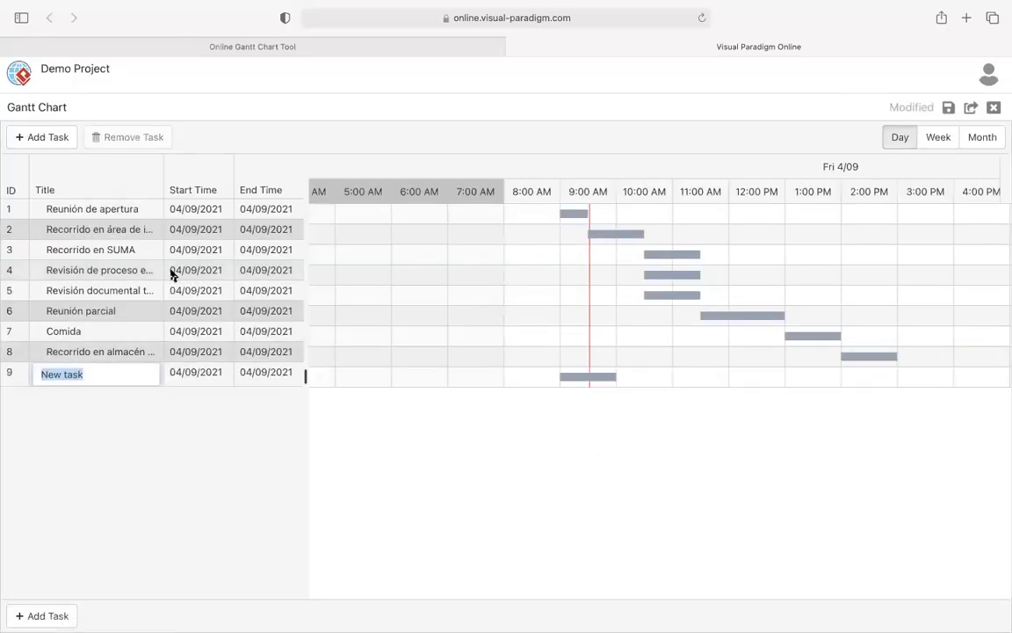
{"action": "type", "text": "Revisión de"}
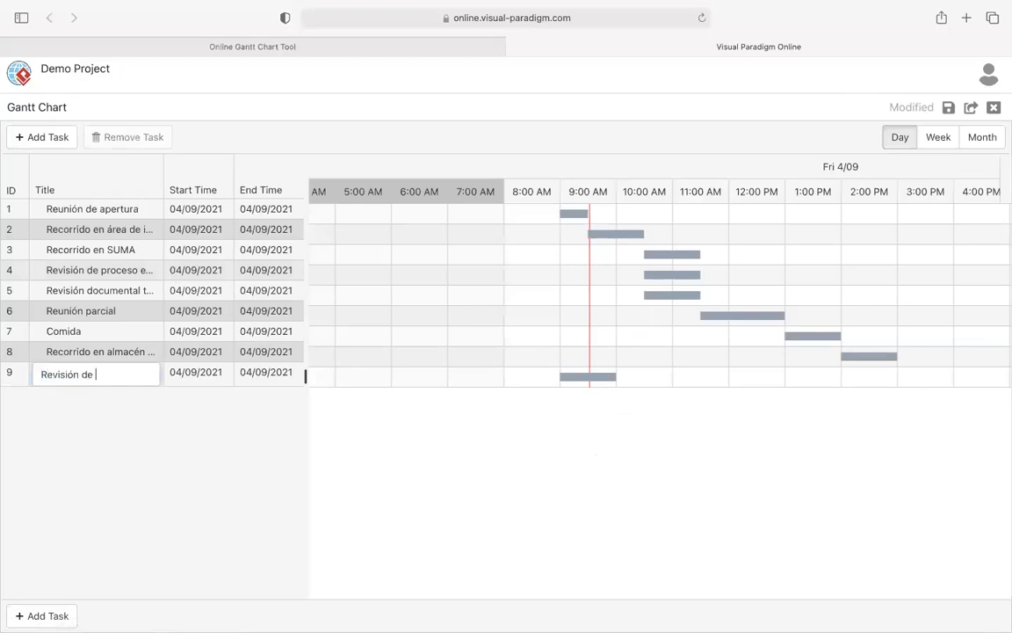
{"action": "type", "text": " documentación"}
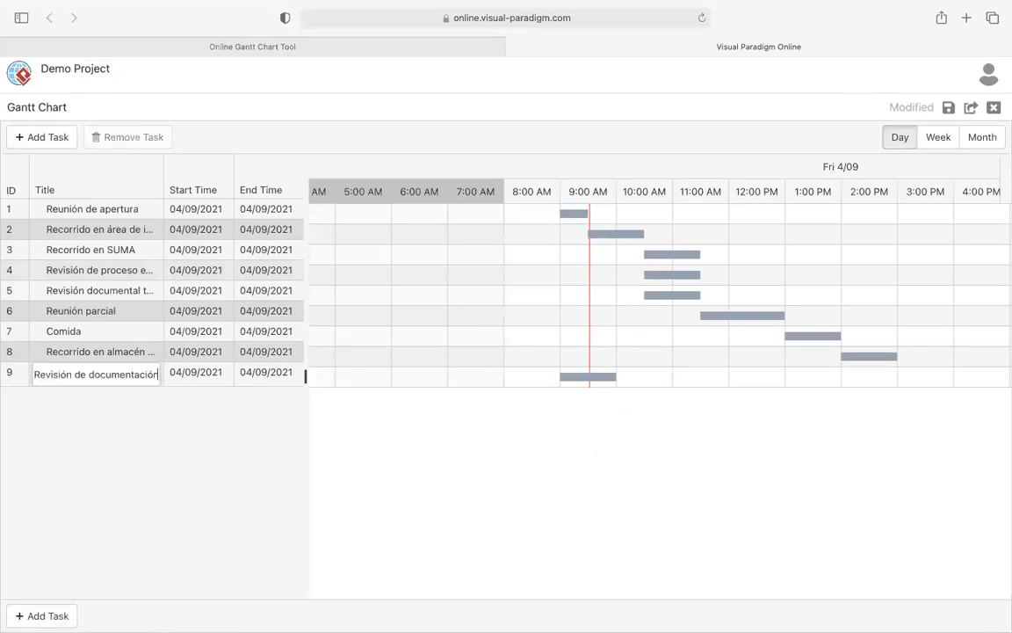
{"action": "type", "text": " de procesoss"}
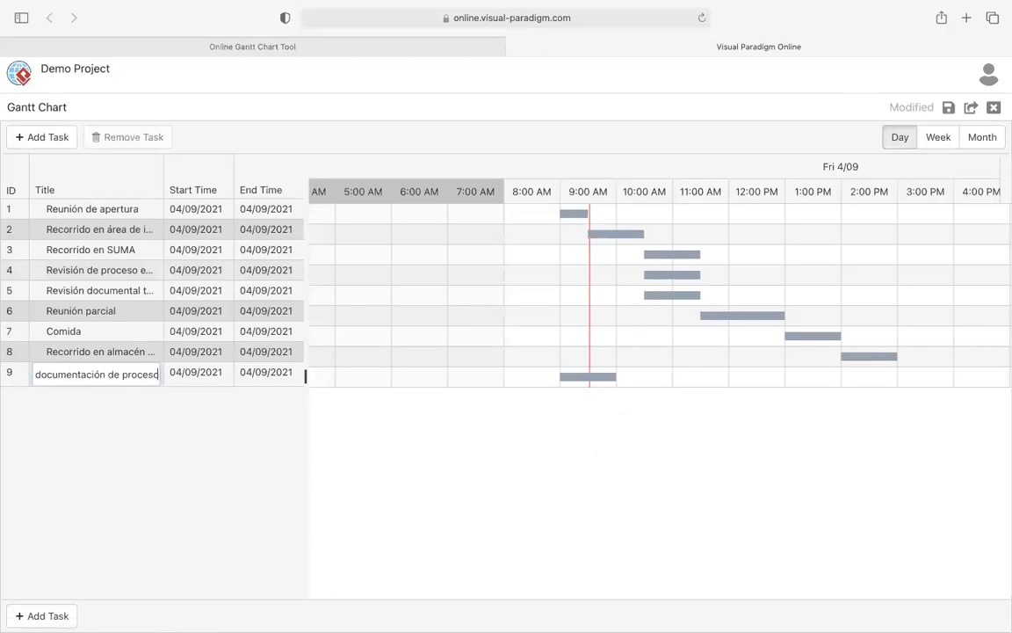
{"action": "key", "text": "BackSpace"}
{"action": "type", "text": "de soporte"}
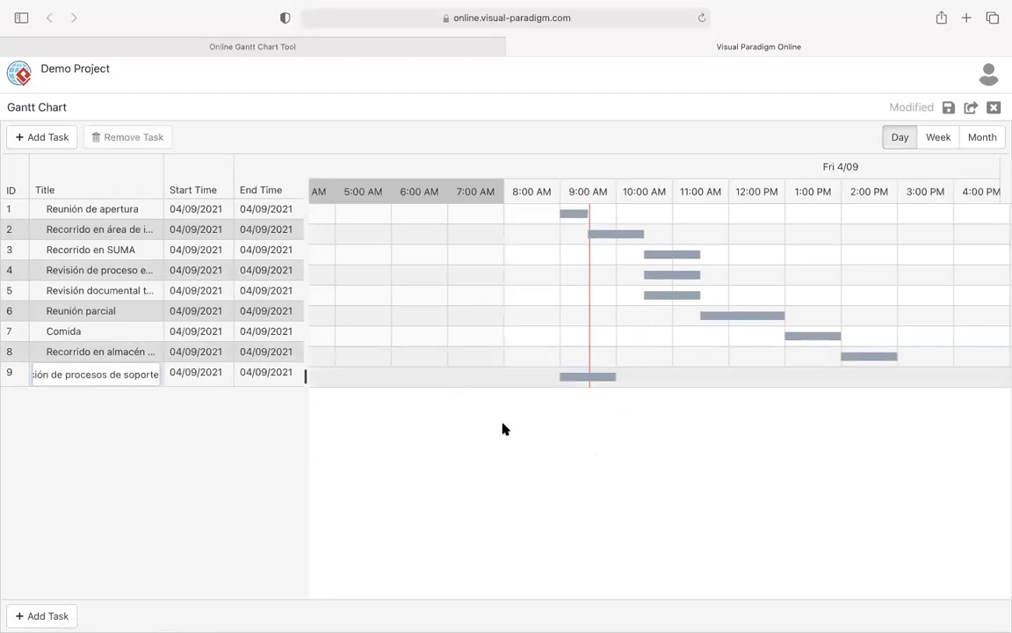
{"action": "key", "text": "Return"}
- Schedule the "Revisión de documentación de procesos de soporte" task from 2:00 PM to 3:00 PM on 4/9/2021 and save it
{"action": "double_click", "coordinate": [591, 380]}
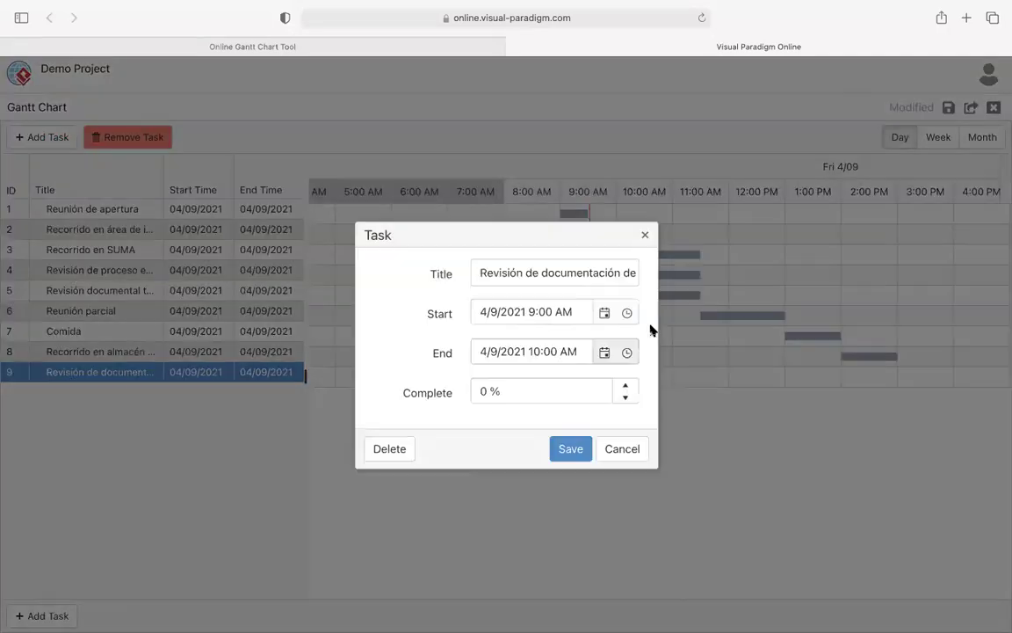
{"action": "left_click", "coordinate": [627, 352]}
{"action": "scroll", "coordinate": [574, 441], "scroll_direction": "down", "scroll_amount": 3}
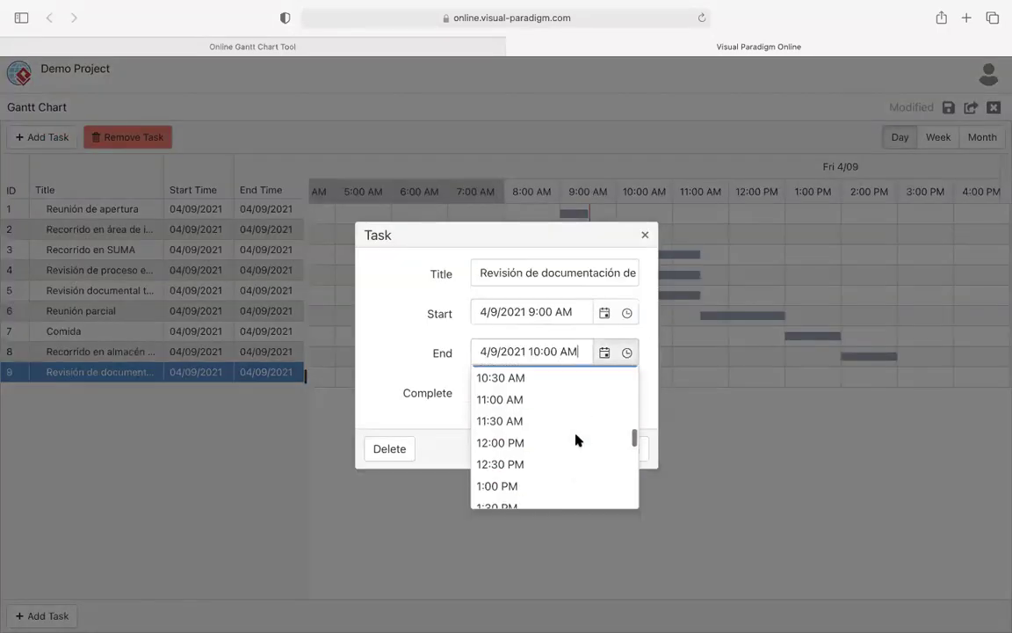
{"action": "scroll", "coordinate": [574, 440], "scroll_direction": "down", "scroll_amount": 2}
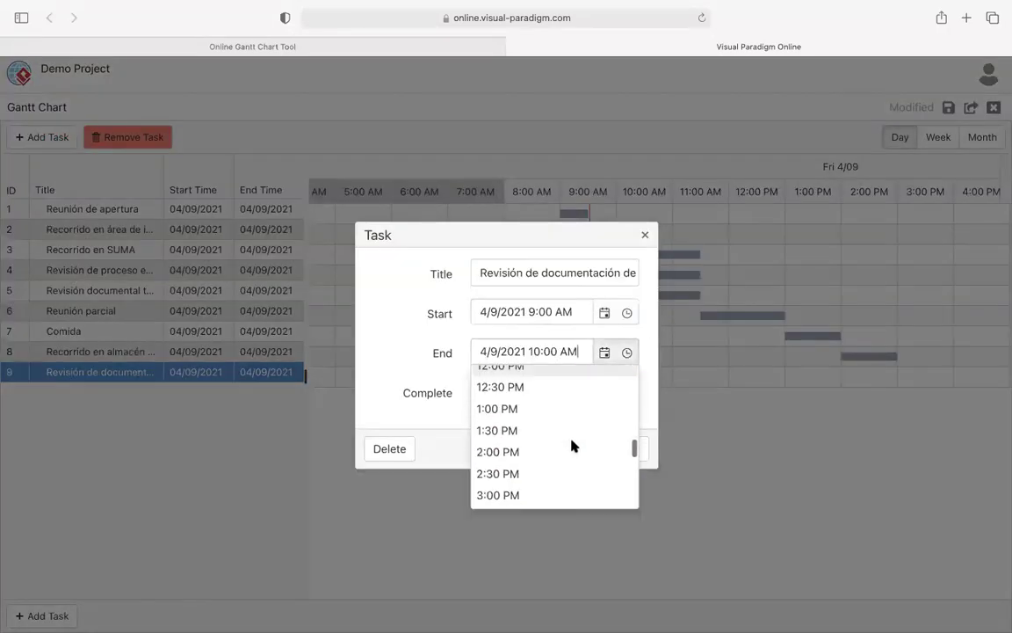
{"action": "left_click", "coordinate": [513, 496]}
{"action": "left_click", "coordinate": [628, 312]}
{"action": "scroll", "coordinate": [599, 356], "scroll_direction": "down", "scroll_amount": 5}
{"action": "scroll", "coordinate": [594, 358], "scroll_direction": "up", "scroll_amount": 2}
{"action": "scroll", "coordinate": [508, 378], "scroll_direction": "up", "scroll_amount": 1}
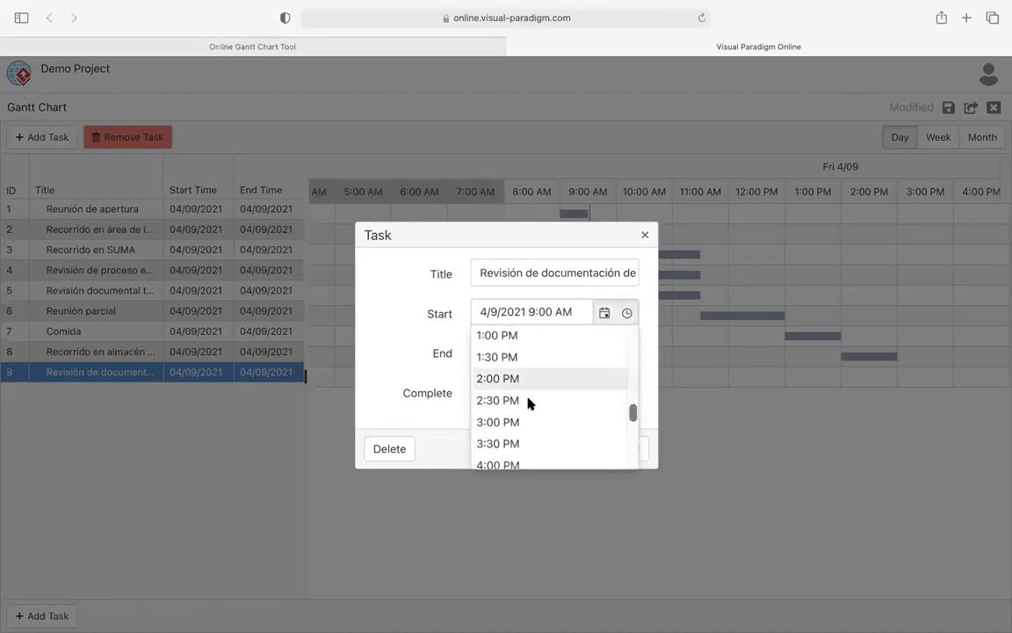
{"action": "left_click", "coordinate": [518, 378]}
{"action": "left_click", "coordinate": [572, 386]}
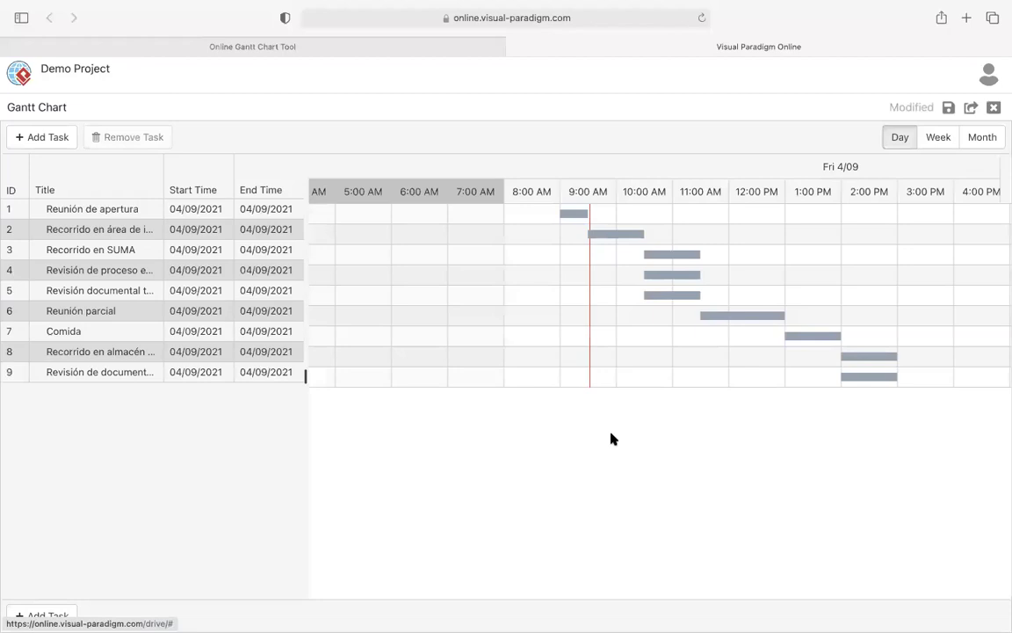
- Add a tenth task titled "Reunión de auditores"
{"action": "left_click", "coordinate": [44, 137]}
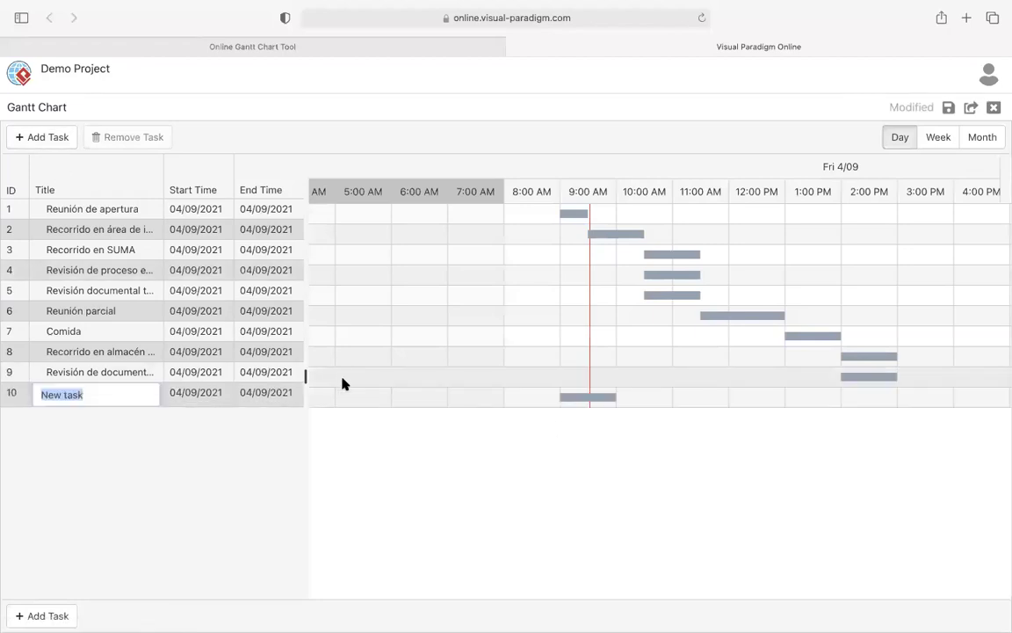
{"action": "type", "text": "Reunión par"}
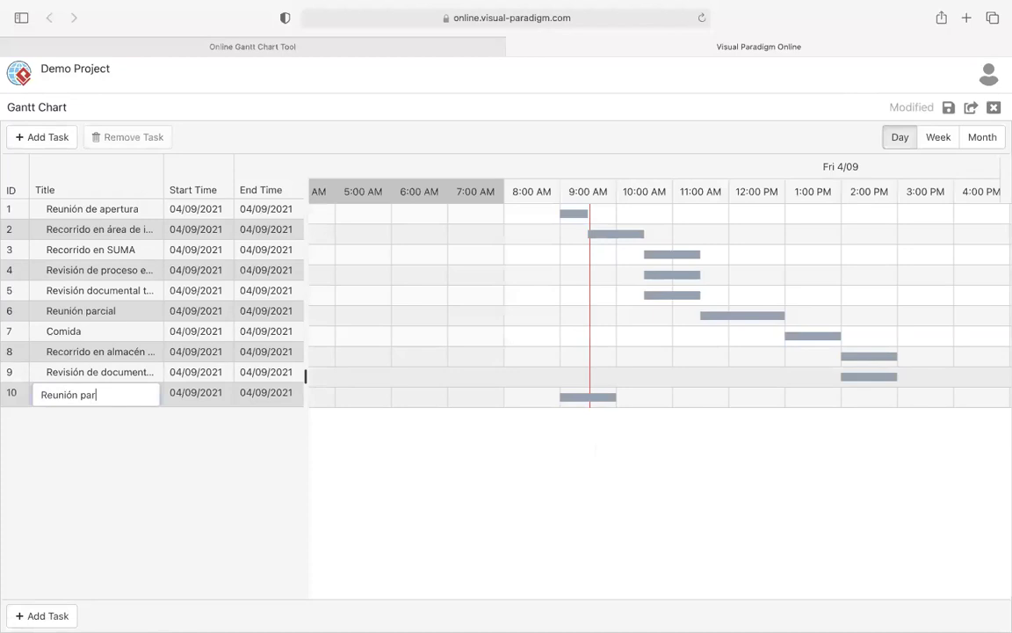
{"action": "key", "text": "BackSpace"}
{"action": "key", "text": "BackSpace"}
{"action": "key", "text": "BackSpace"}
{"action": "type", "text": "de auditores"}
- Schedule the "Reunión de auditores" task from 3:00 PM to 4:00 PM on 4/9/2021 and save it
{"action": "left_click", "coordinate": [587, 398]}
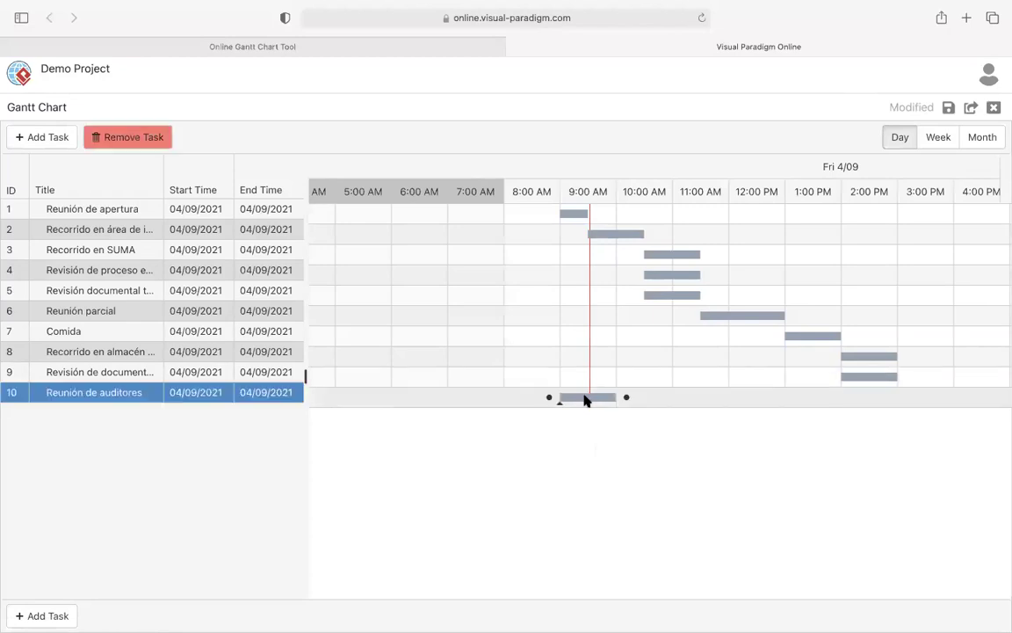
{"action": "double_click", "coordinate": [587, 398]}
{"action": "left_click", "coordinate": [626, 353]}
{"action": "scroll", "coordinate": [563, 418], "scroll_direction": "down", "scroll_amount": 5}
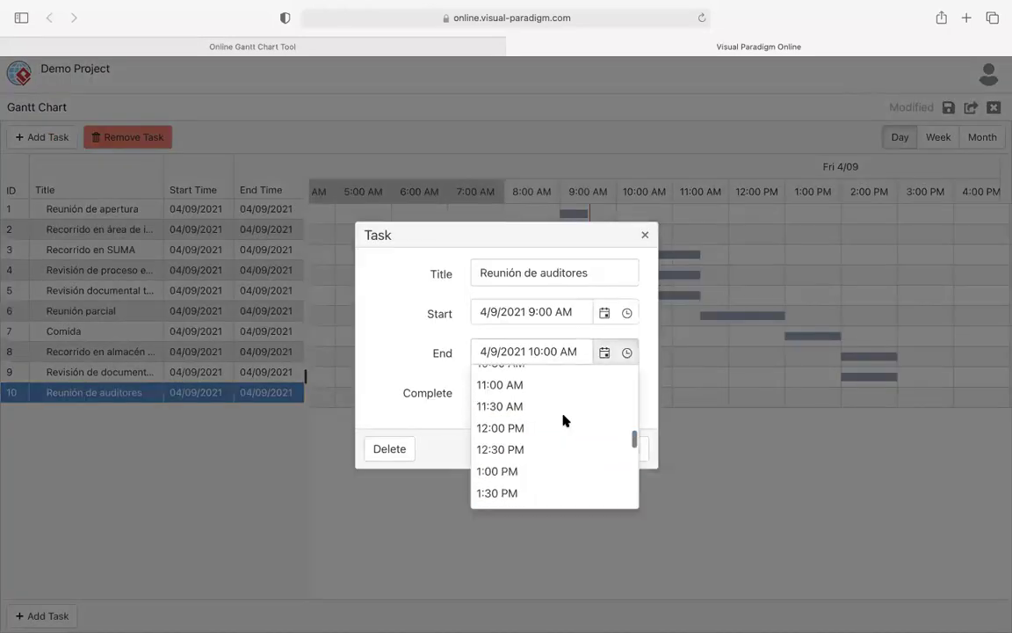
{"action": "scroll", "coordinate": [556, 413], "scroll_direction": "down", "scroll_amount": 3}
{"action": "left_click", "coordinate": [509, 375]}
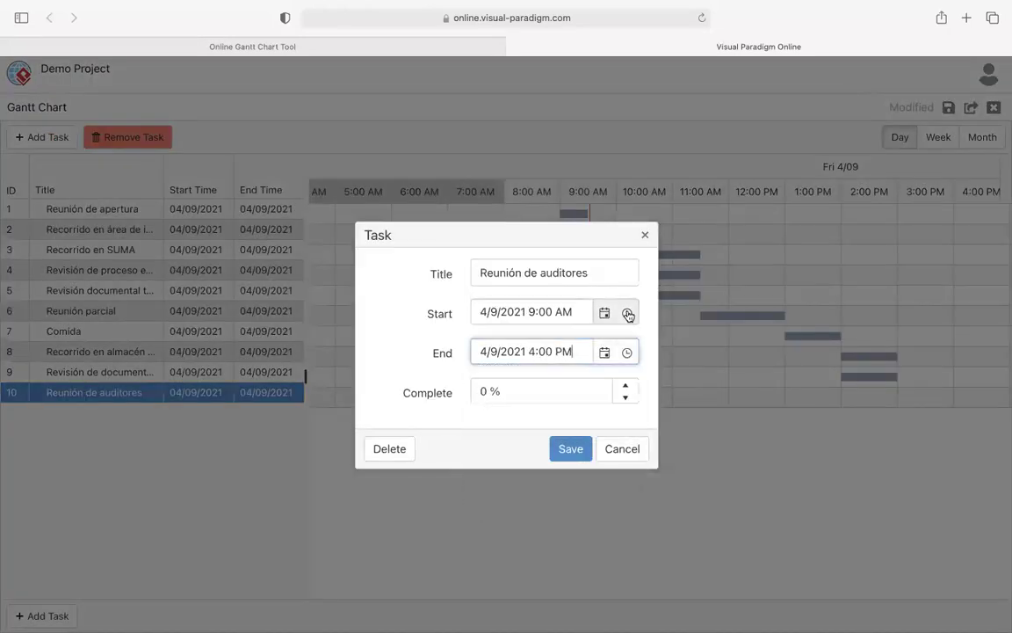
{"action": "left_click", "coordinate": [627, 312]}
{"action": "scroll", "coordinate": [508, 397], "scroll_direction": "up", "scroll_amount": 1}
{"action": "scroll", "coordinate": [507, 399], "scroll_direction": "down", "scroll_amount": 4}
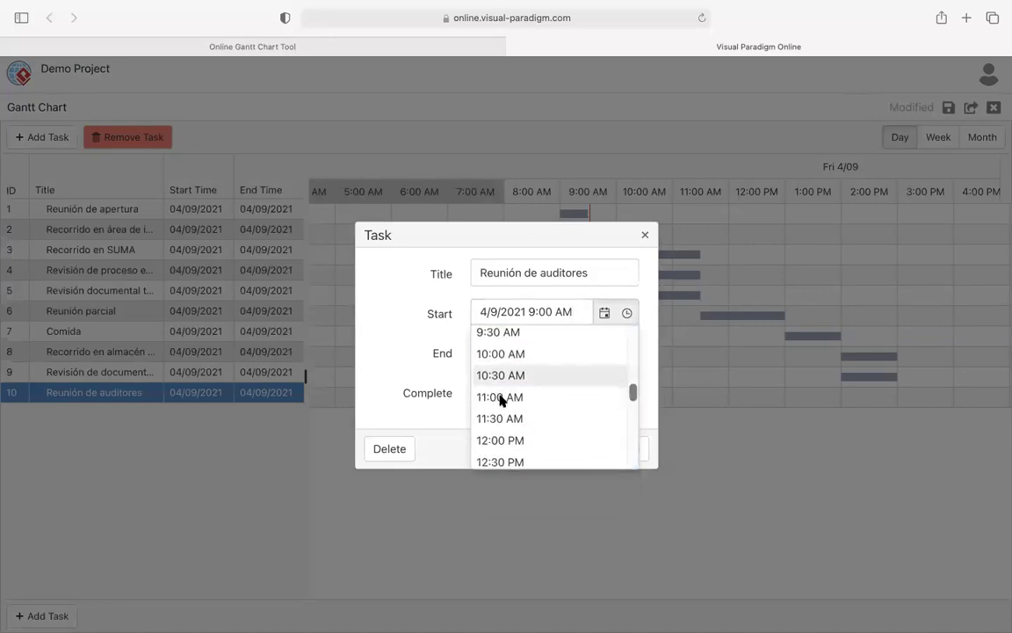
{"action": "scroll", "coordinate": [507, 409], "scroll_direction": "down", "scroll_amount": 4}
{"action": "left_click", "coordinate": [508, 410]}
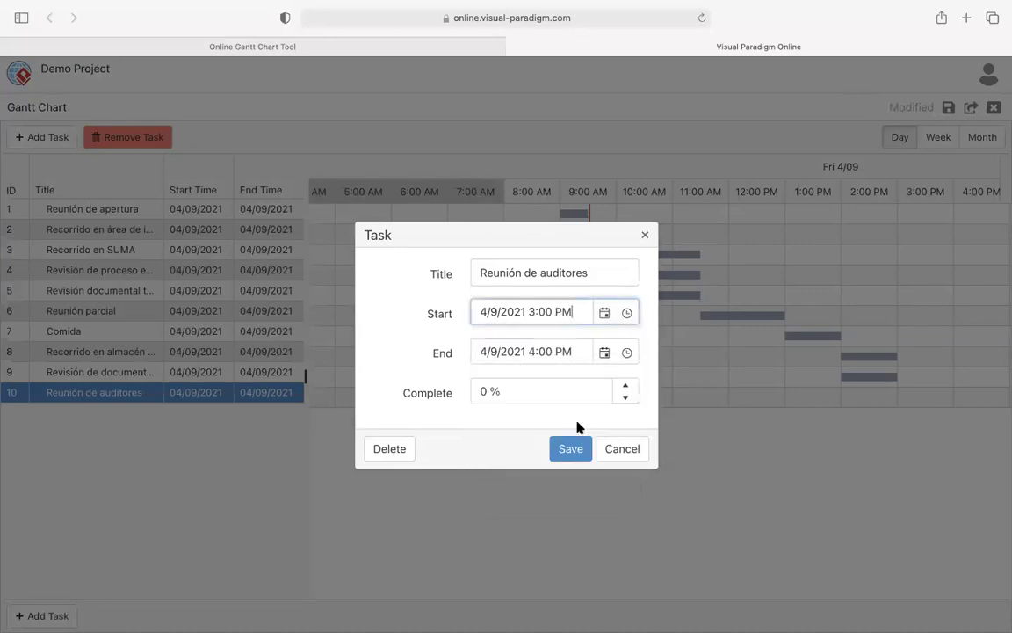
{"action": "left_click", "coordinate": [570, 449]}
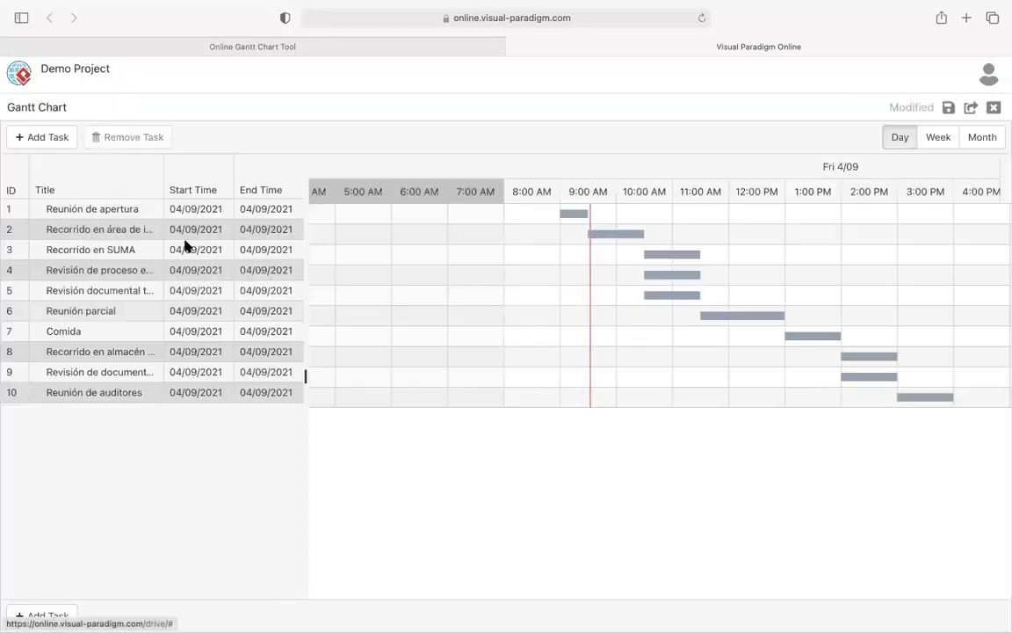
- Add an eleventh task titled "Reunión de cierre"
{"action": "left_click", "coordinate": [46, 138]}
{"action": "type", "text": "Reuni"}
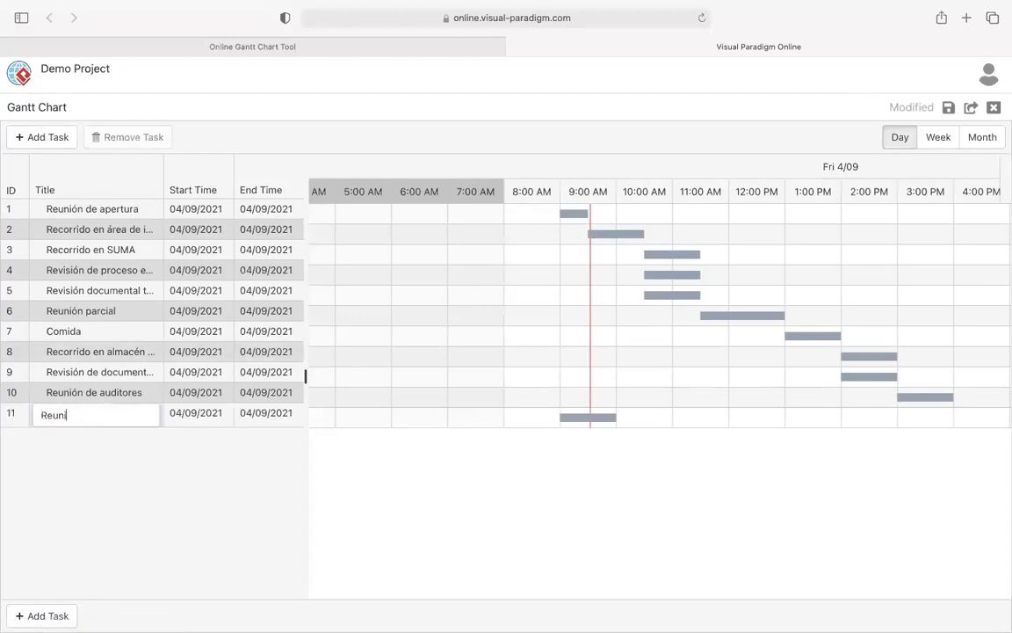
{"action": "type", "text": "ón de cierre"}
{"action": "key", "text": "Return"}
- Set the end time of the "Reunión de cierre" task to 5:00 PM on 4/9/2021
{"action": "double_click", "coordinate": [580, 417]}
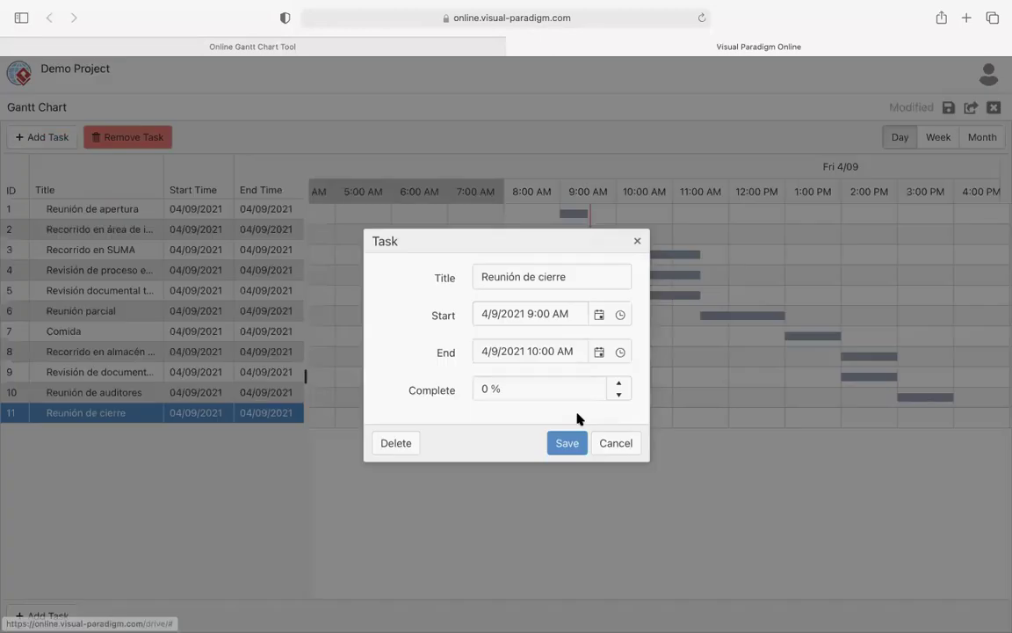
{"action": "left_click", "coordinate": [623, 317]}
{"action": "scroll", "coordinate": [598, 377], "scroll_direction": "down", "scroll_amount": 5}
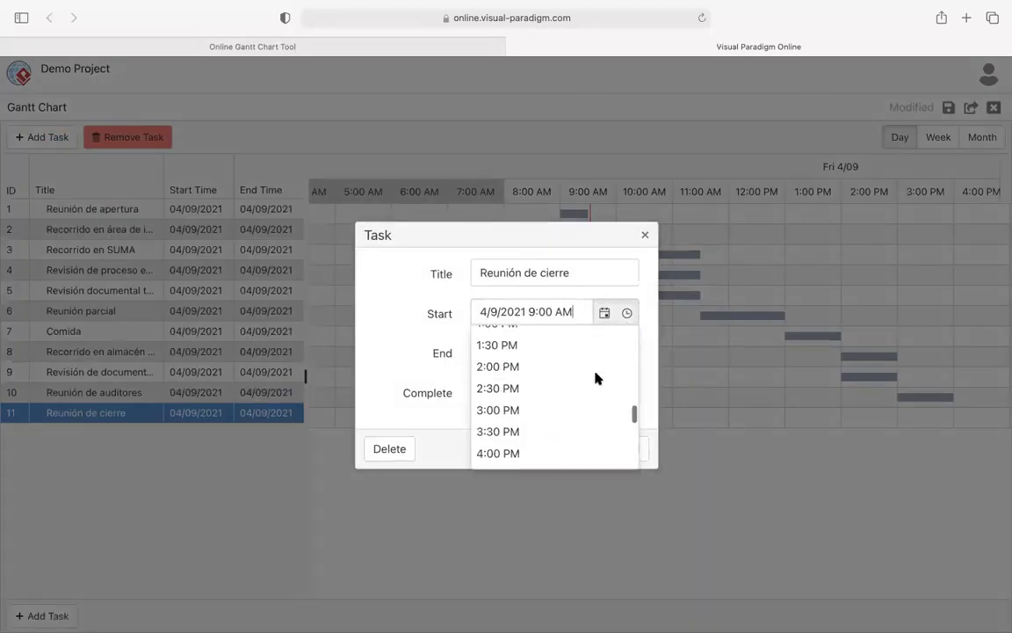
{"action": "left_click", "coordinate": [651, 355]}
{"action": "left_click", "coordinate": [627, 352]}
{"action": "scroll", "coordinate": [575, 387], "scroll_direction": "down", "scroll_amount": 5}
{"action": "scroll", "coordinate": [562, 409], "scroll_direction": "down", "scroll_amount": 3}
{"action": "scroll", "coordinate": [527, 395], "scroll_direction": "up", "scroll_amount": 2}
{"action": "left_click", "coordinate": [509, 375]}
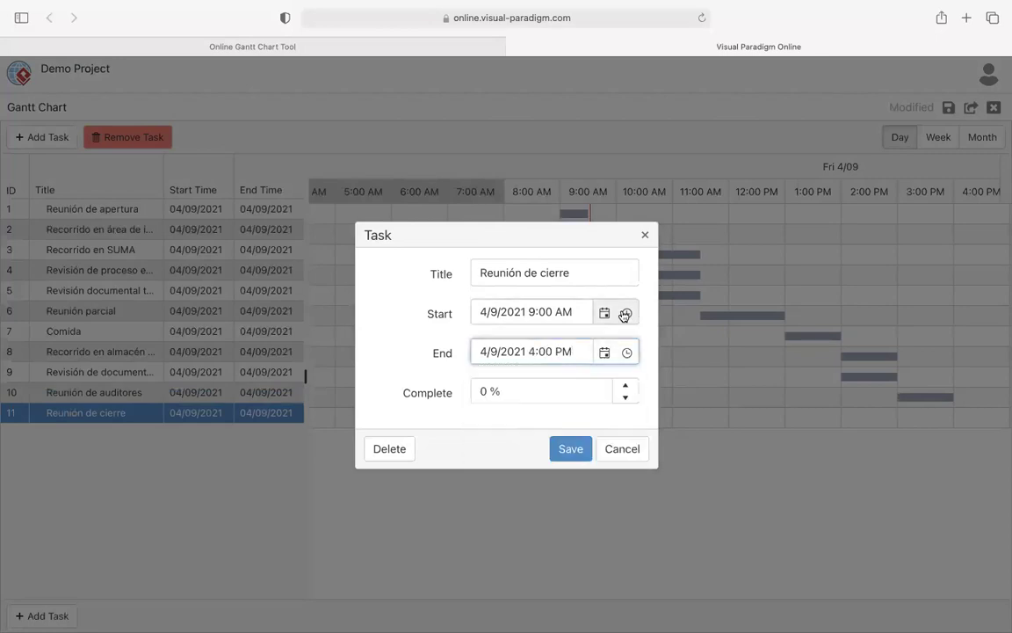
{"action": "left_click", "coordinate": [624, 315]}
{"action": "scroll", "coordinate": [628, 367], "scroll_direction": "down", "scroll_amount": 2}
{"action": "left_click", "coordinate": [625, 355]}
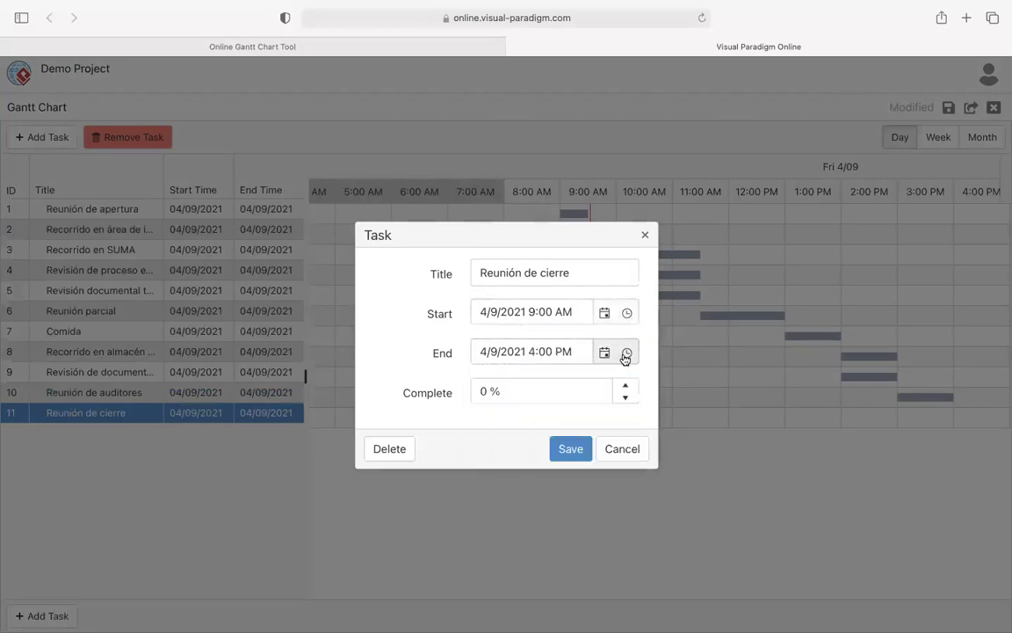
{"action": "left_click", "coordinate": [625, 355]}
{"action": "scroll", "coordinate": [529, 409], "scroll_direction": "down", "scroll_amount": 1}
{"action": "scroll", "coordinate": [526, 413], "scroll_direction": "up", "scroll_amount": 2}
{"action": "left_click", "coordinate": [515, 402]}
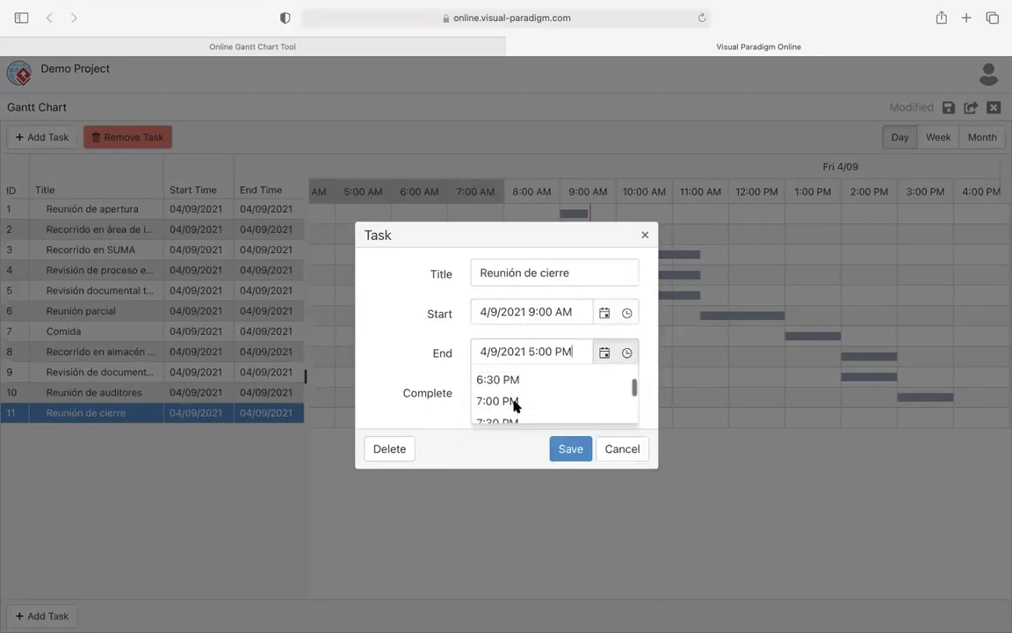
- Set the start time of the "Reunión de cierre" task to 4:00 PM on 4/9/2021 and save it
{"action": "left_click", "coordinate": [628, 314]}
{"action": "scroll", "coordinate": [608, 393], "scroll_direction": "down", "scroll_amount": 4}
{"action": "scroll", "coordinate": [604, 395], "scroll_direction": "down", "scroll_amount": 4}
{"action": "scroll", "coordinate": [601, 395], "scroll_direction": "up", "scroll_amount": 2}
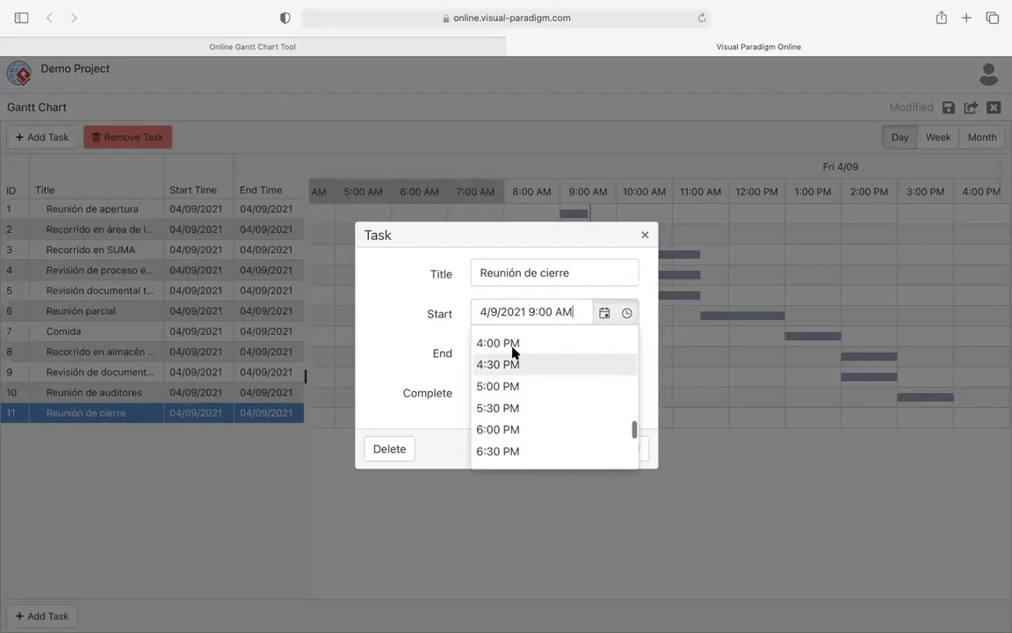
{"action": "left_click", "coordinate": [513, 344]}
{"action": "left_click", "coordinate": [570, 448]}
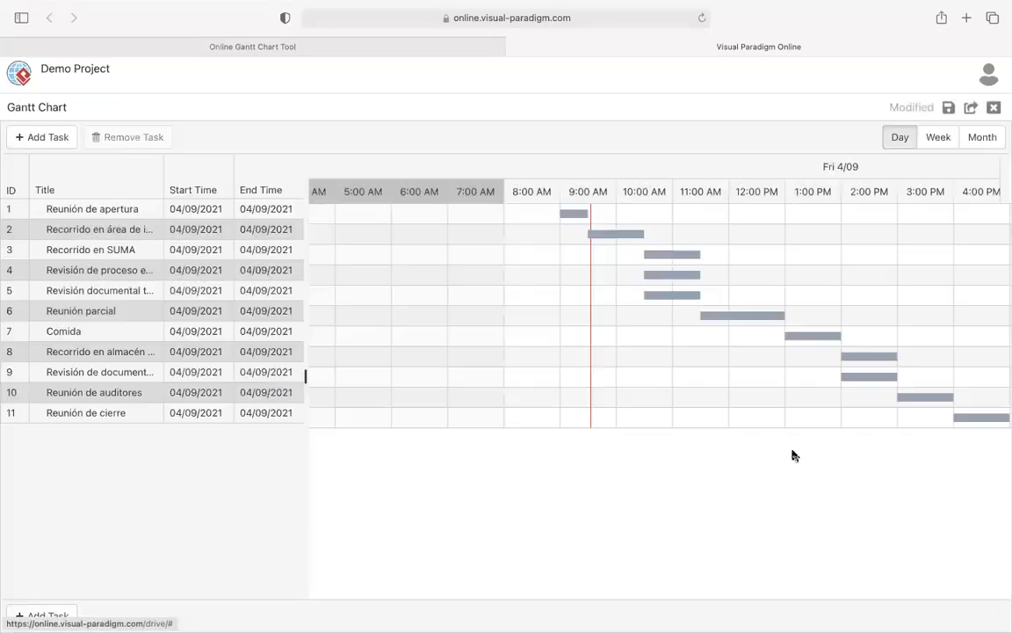
- Review the whole audit timeline from the "Reunión de apertura" bar through the "Reunión de cierre" bar
{"action": "scroll", "coordinate": [793, 455], "scroll_direction": "right", "scroll_amount": 5}
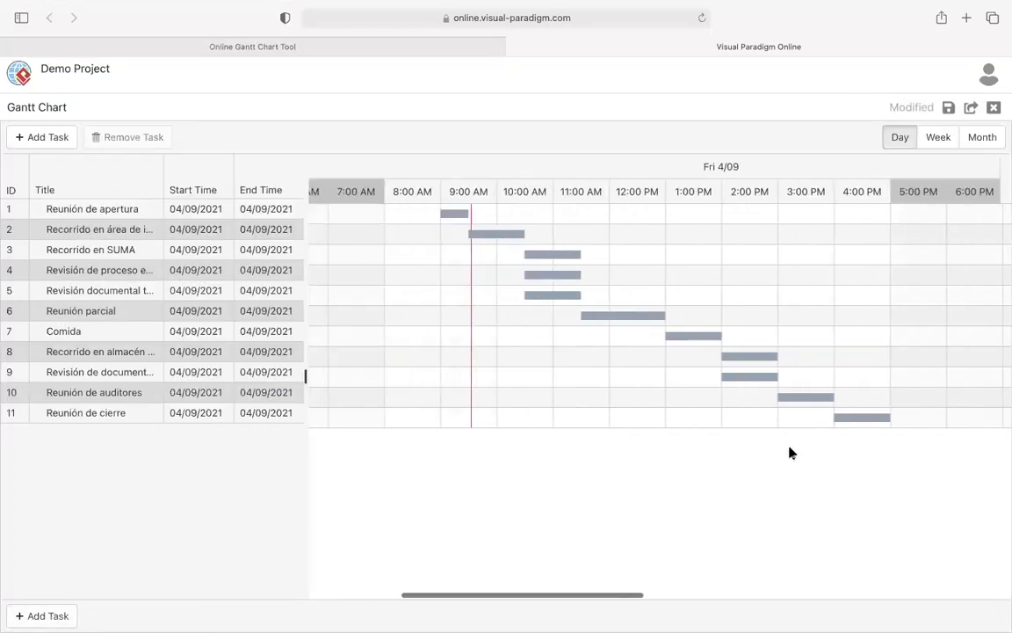
{"action": "scroll", "coordinate": [789, 452], "scroll_direction": "left", "scroll_amount": 2}
{"action": "scroll", "coordinate": [789, 457], "scroll_direction": "right", "scroll_amount": 2}
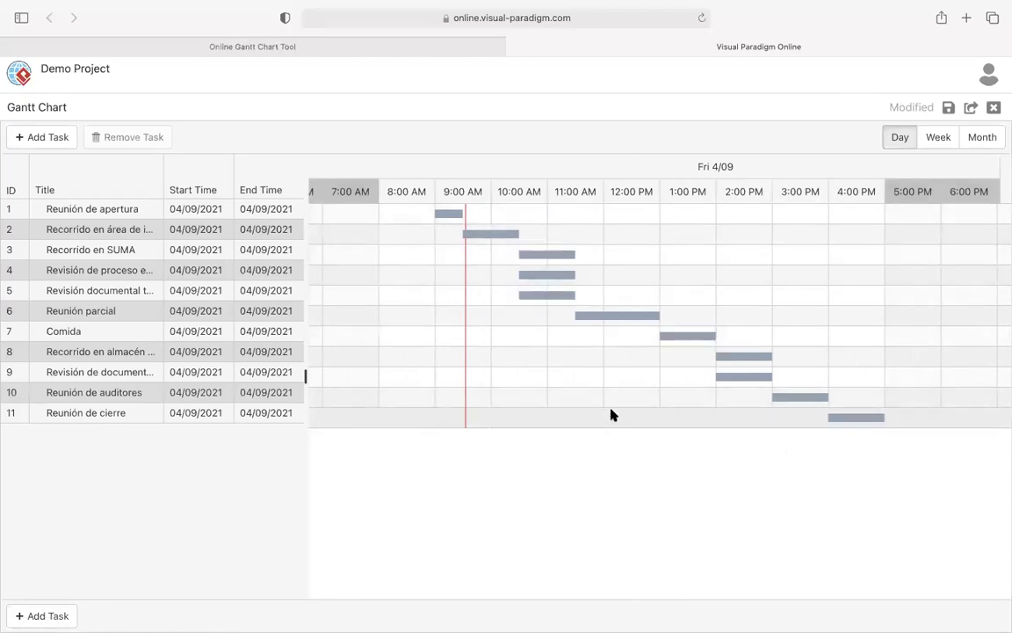
{"action": "left_click", "coordinate": [446, 215]}
{"action": "left_click", "coordinate": [857, 419]}
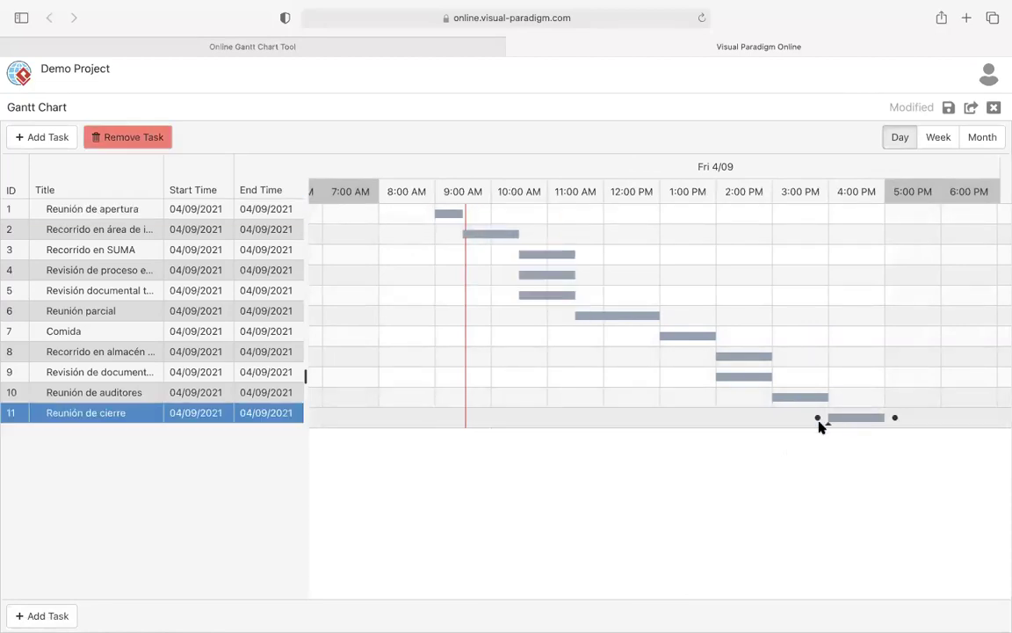
{"action": "left_click", "coordinate": [452, 217]}
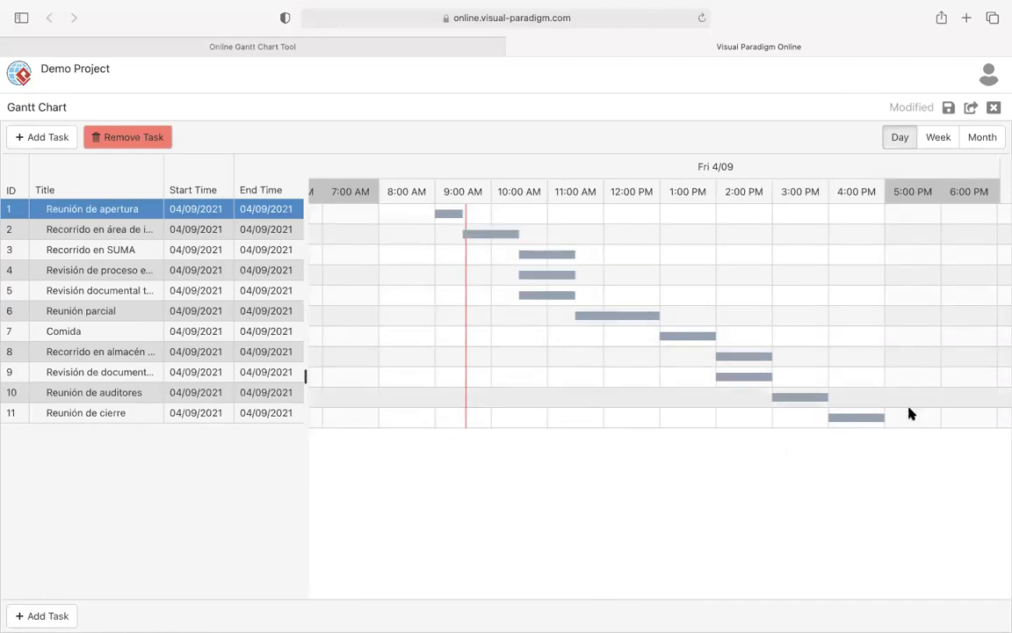
{"action": "left_click", "coordinate": [866, 420]}
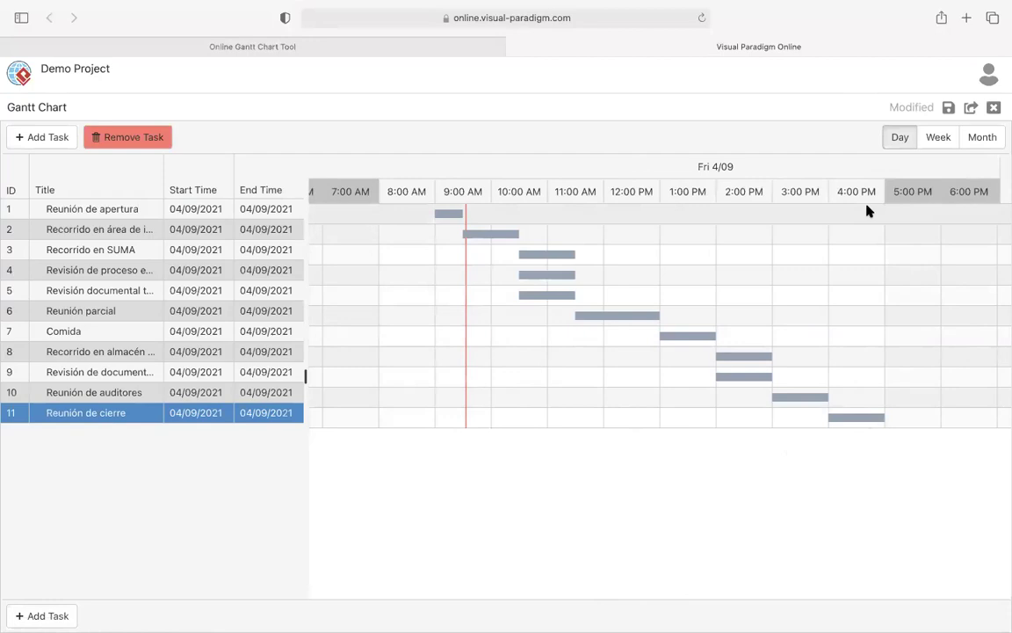
- Examine how the "Comida" task and the injection area walkthrough task are placed in the schedule
{"action": "left_click", "coordinate": [88, 331]}
{"action": "left_click", "coordinate": [88, 331]}
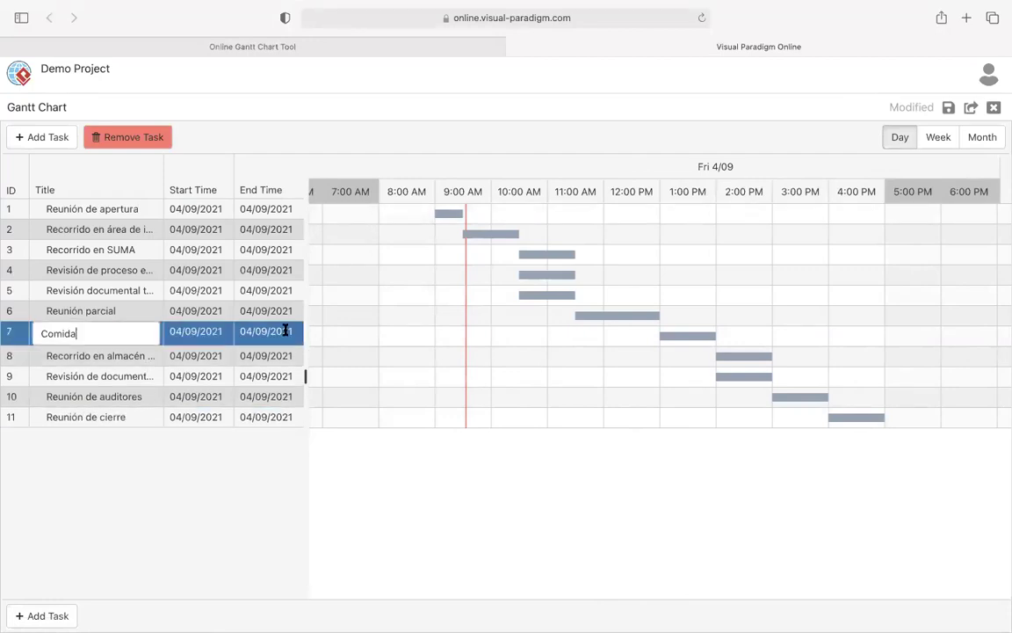
{"action": "left_click", "coordinate": [679, 340]}
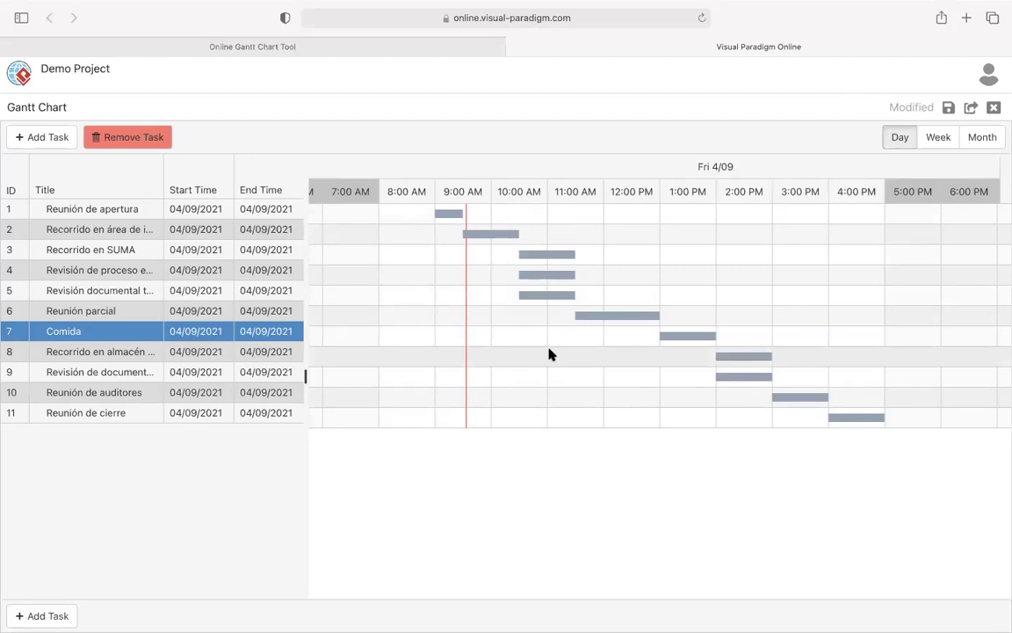
{"action": "left_click", "coordinate": [501, 239]}
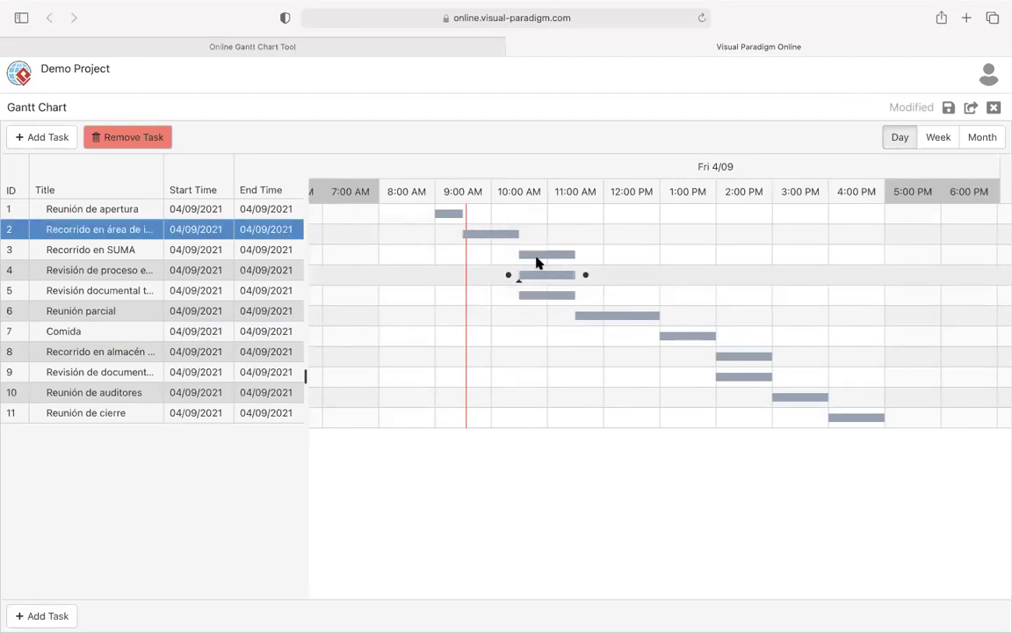
{"action": "mouse_move", "coordinate": [498, 235]}
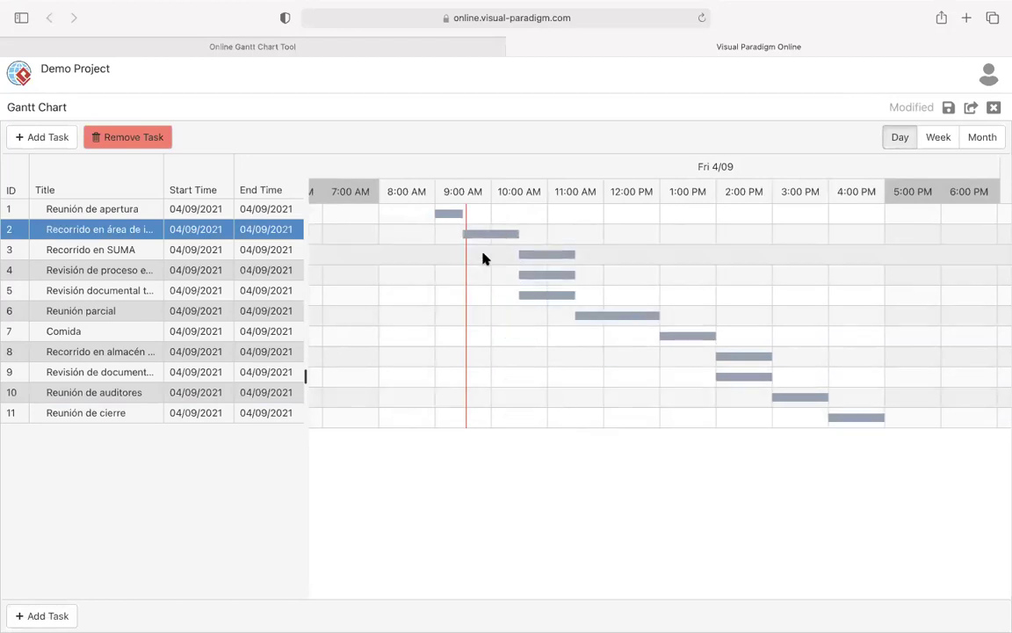
{"action": "left_click", "coordinate": [127, 228]}
{"action": "left_click", "coordinate": [454, 467]}
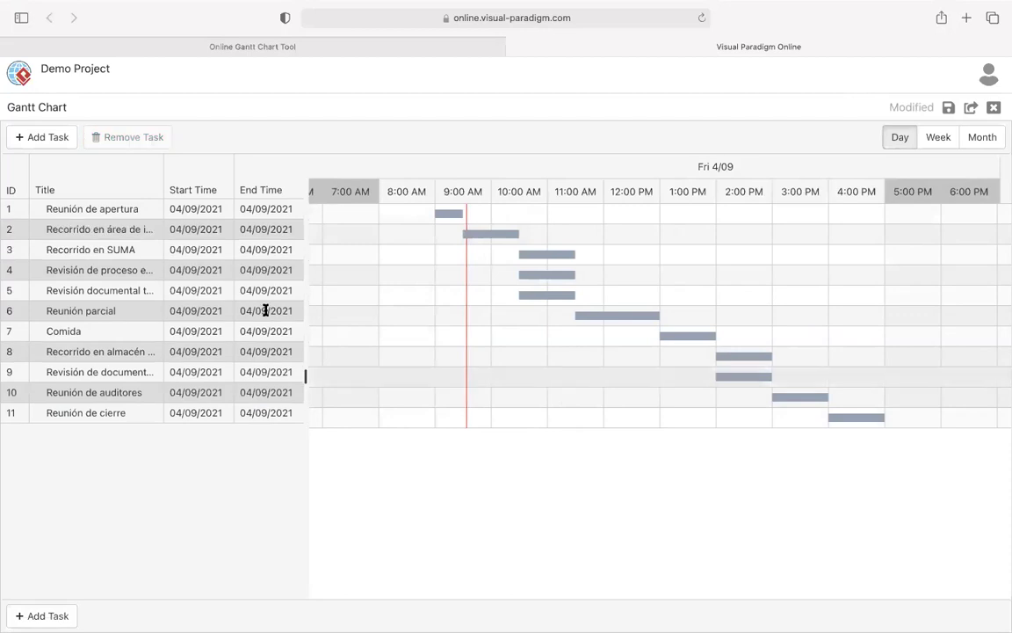
- Widen the task table beside the timeline so that the full task titles fit in their column
{"action": "left_click_drag", "start_coordinate": [151, 161], "coordinate": [183, 174]}
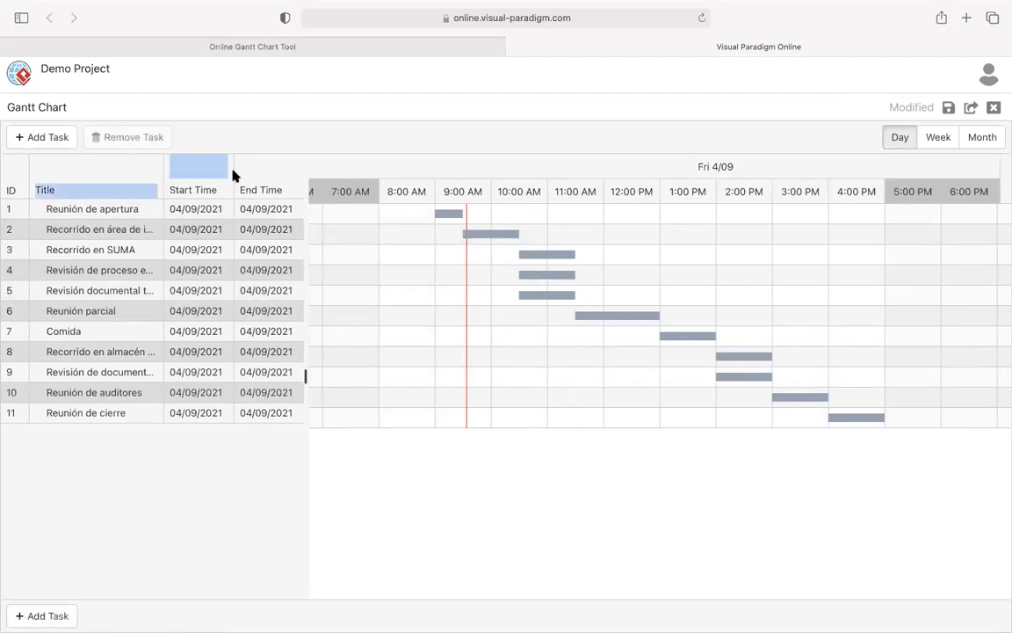
{"action": "left_click_drag", "start_coordinate": [307, 165], "coordinate": [434, 181]}
{"action": "scroll", "coordinate": [513, 296], "scroll_direction": "left", "scroll_amount": 5}
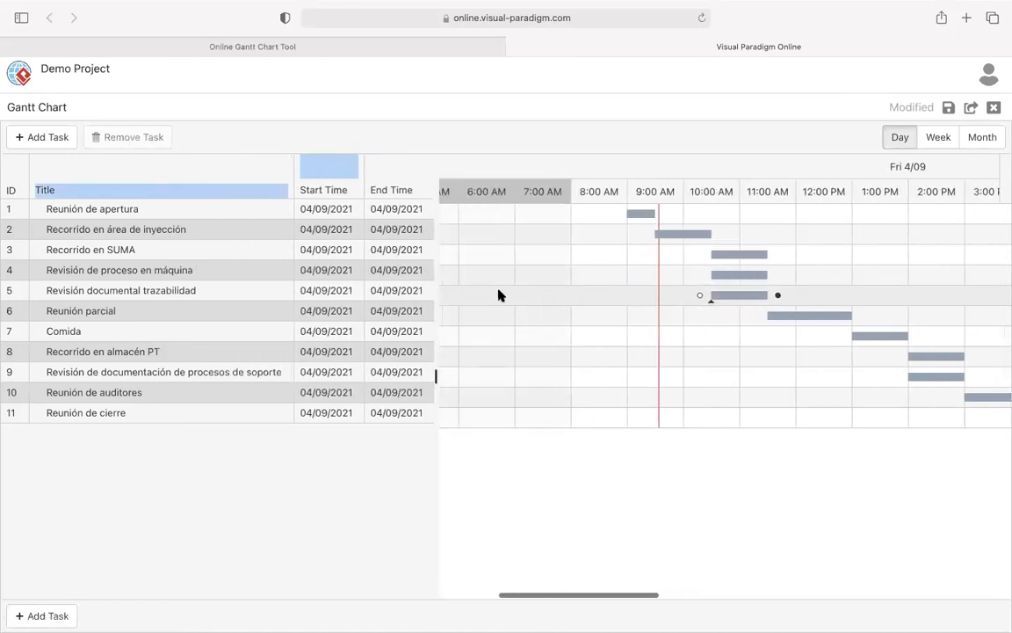
{"action": "scroll", "coordinate": [499, 296], "scroll_direction": "right", "scroll_amount": 3}
- Append "(Todos)" to the title of the "Recorrido en área de inyección" task
{"action": "double_click", "coordinate": [197, 230]}
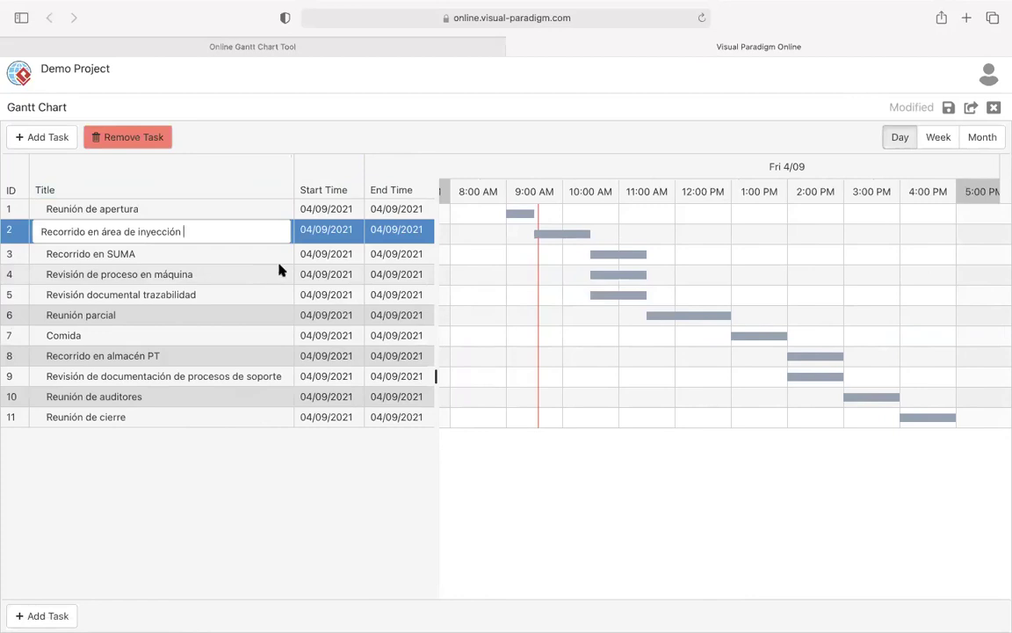
{"action": "mouse_move", "coordinate": [305, 4]}
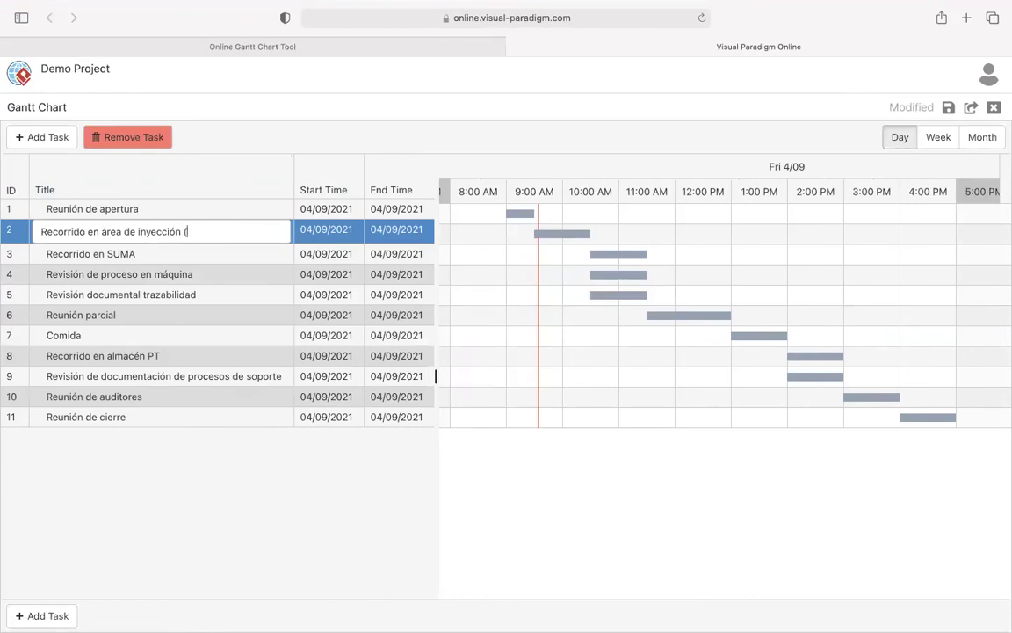
{"action": "type", "text": "Tod"}
- Append "(1)" to the "Recorrido en SUMA" title and "(2)" to the "Revisión de proceso en máquina" and "Revisión documental trazabilidad" titles
{"action": "left_click", "coordinate": [148, 257]}
{"action": "left_click", "coordinate": [147, 257]}
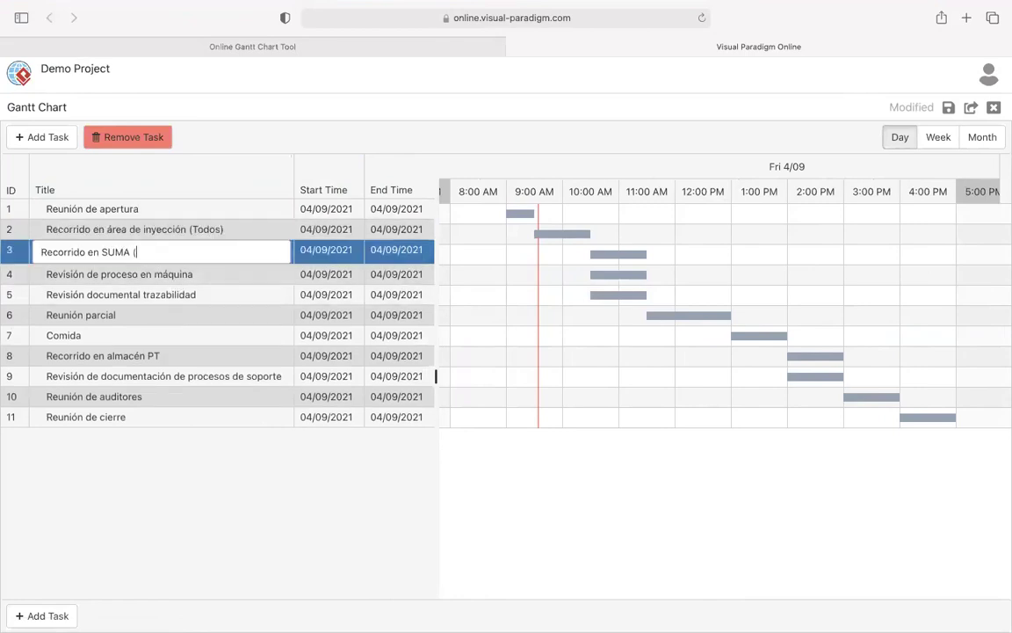
{"action": "left_click", "coordinate": [225, 272]}
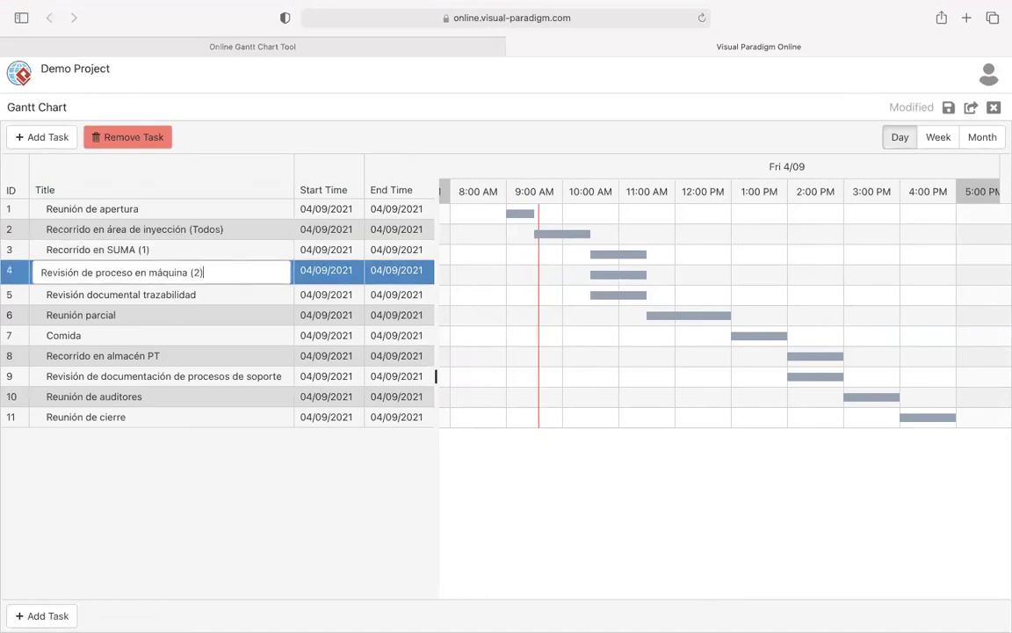
{"action": "left_click", "coordinate": [224, 293]}
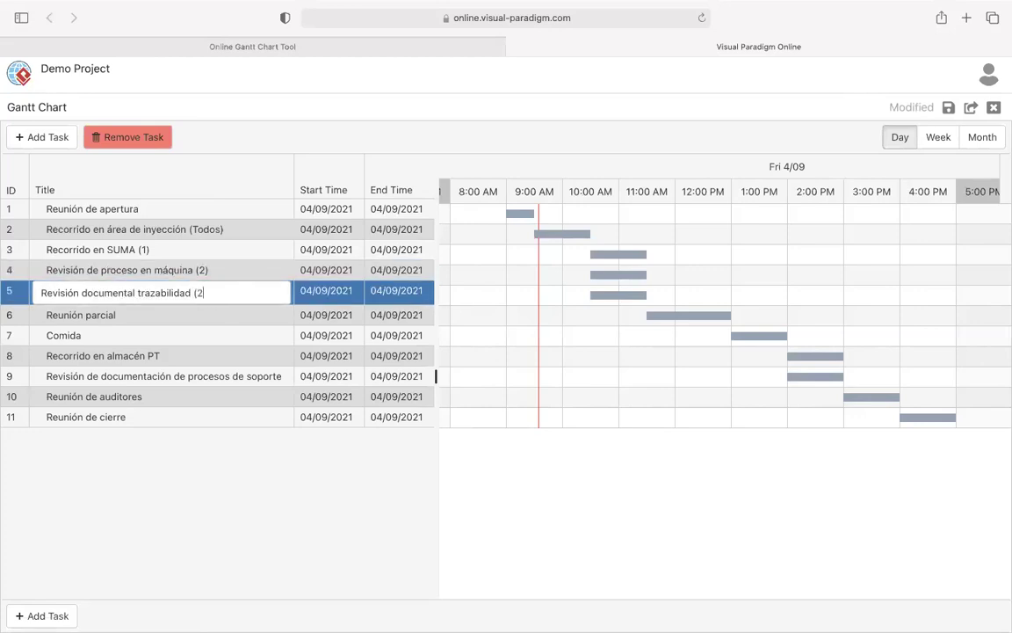
- Append "(Todos)" to the titles of the "Reunión parcial" and "Comida" tasks
{"action": "left_click", "coordinate": [124, 315]}
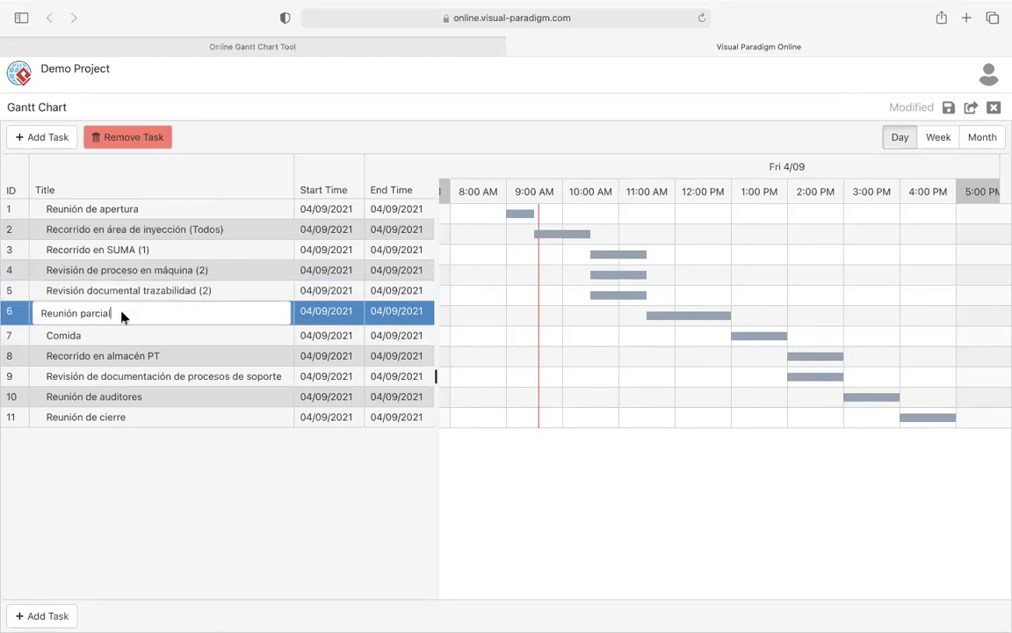
{"action": "type", "text": "(todos)"}
{"action": "left_click", "coordinate": [124, 314]}
{"action": "key", "text": "BackSpace"}
{"action": "type", "text": "T"}
{"action": "left_click", "coordinate": [120, 334]}
{"action": "type", "text": "(Todos"}
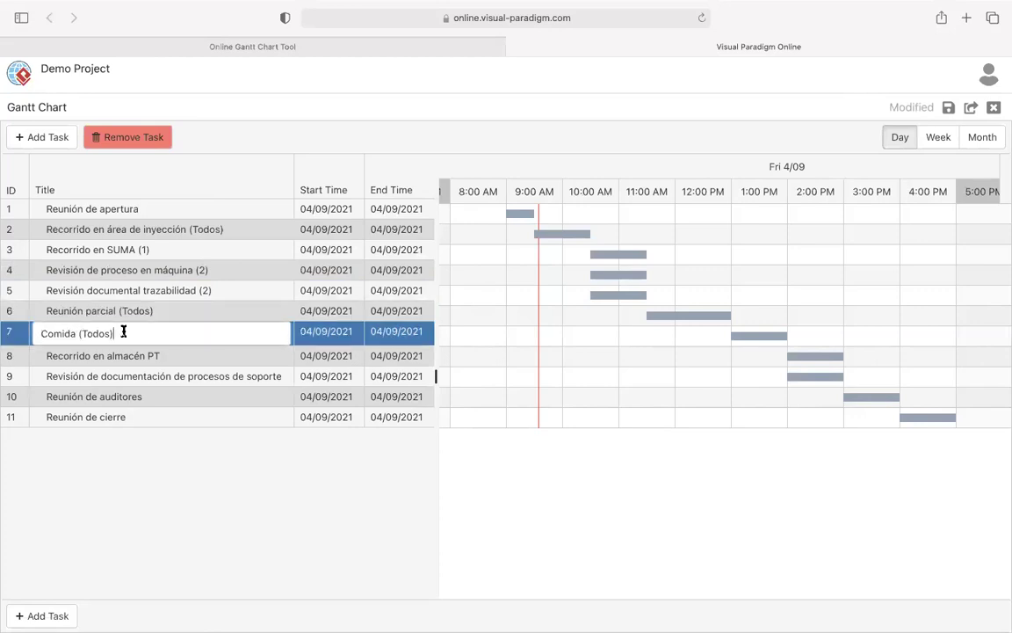
- Append "(2)" to the "Recorrido en almacén PT" title and "(1)" to the "Revisión de documentación de procesos de soporte" title
{"action": "left_click", "coordinate": [174, 355]}
{"action": "type", "text": "(2)"}
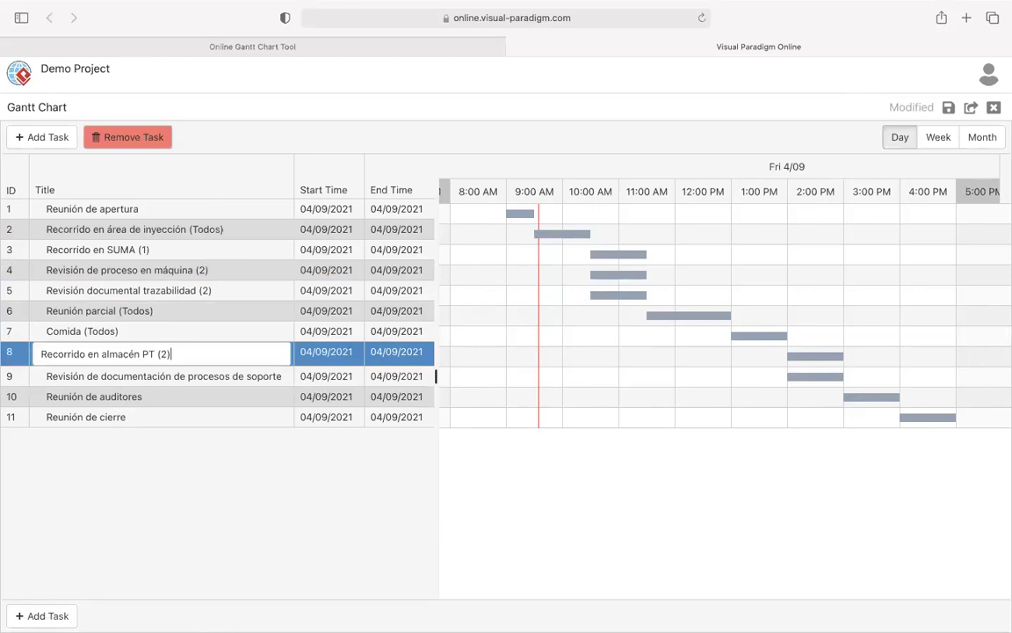
{"action": "left_click", "coordinate": [209, 374]}
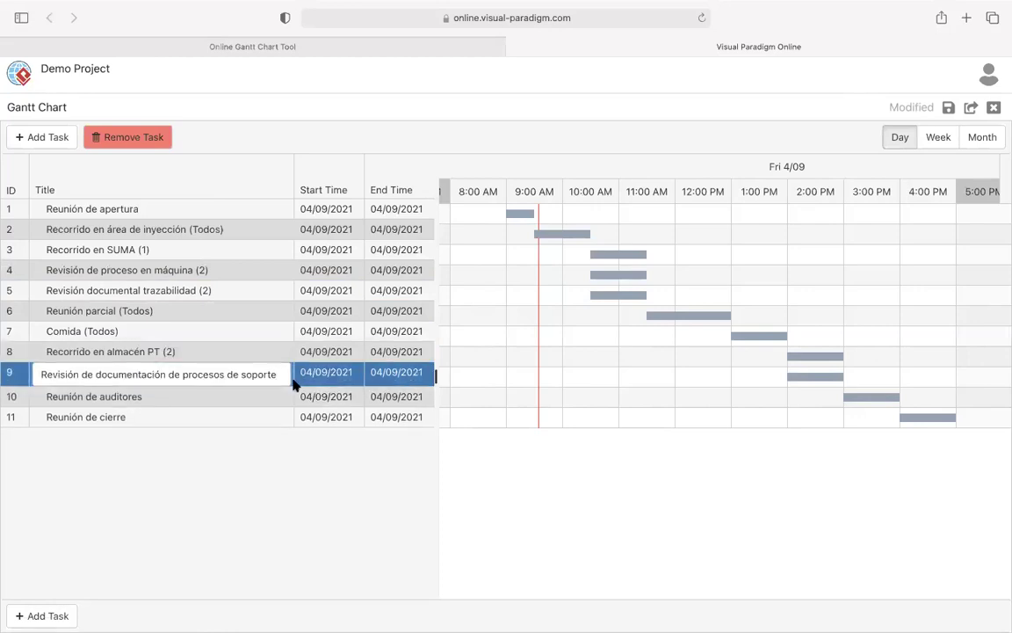
{"action": "type", "text": "(2)"}
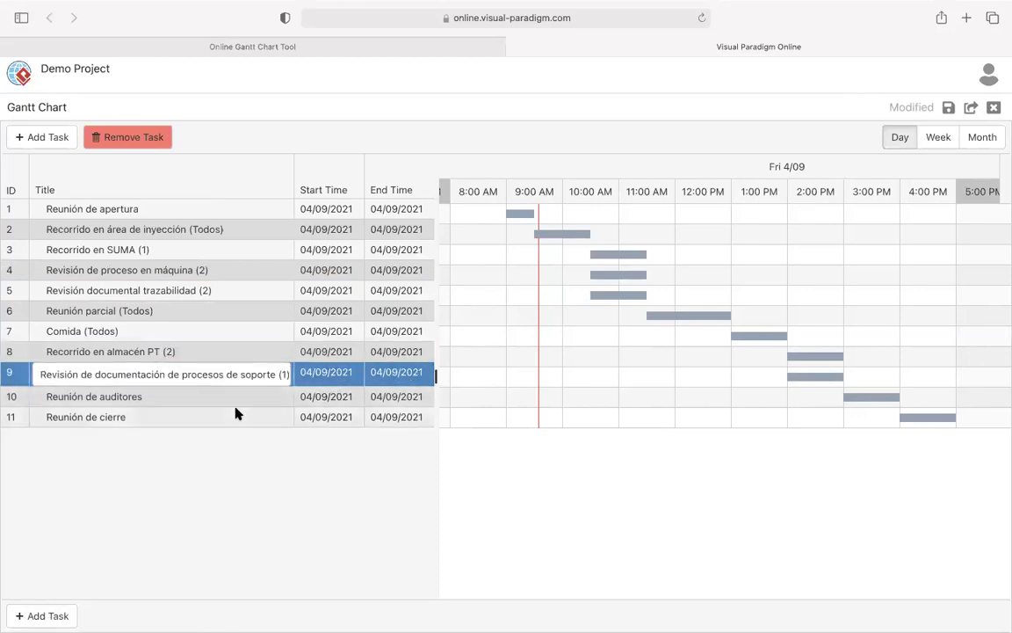
- Append "(Todos)" to the titles of the "Reunión de auditores" and "Reunión de cierre" tasks
{"action": "left_click", "coordinate": [201, 397]}
{"action": "type", "text": "(Todos"}
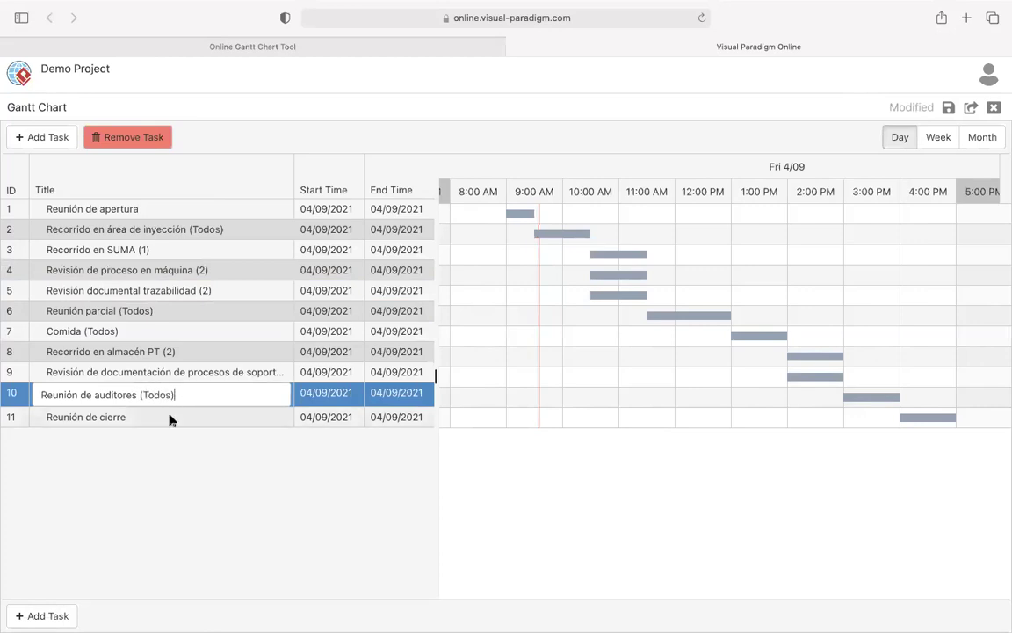
{"action": "left_click", "coordinate": [169, 418]}
{"action": "type", "text": "(Toso"}
{"action": "key", "text": "BackSpace"}
{"action": "key", "text": "BackSpace"}
{"action": "type", "text": "dos)"}
{"action": "left_click", "coordinate": [458, 506]}
- Widen the task table and shorten the support-process documentation task's title to "Revisión de documentación de soporte (1)"
{"action": "scroll", "coordinate": [449, 418], "scroll_direction": "left", "scroll_amount": 2}
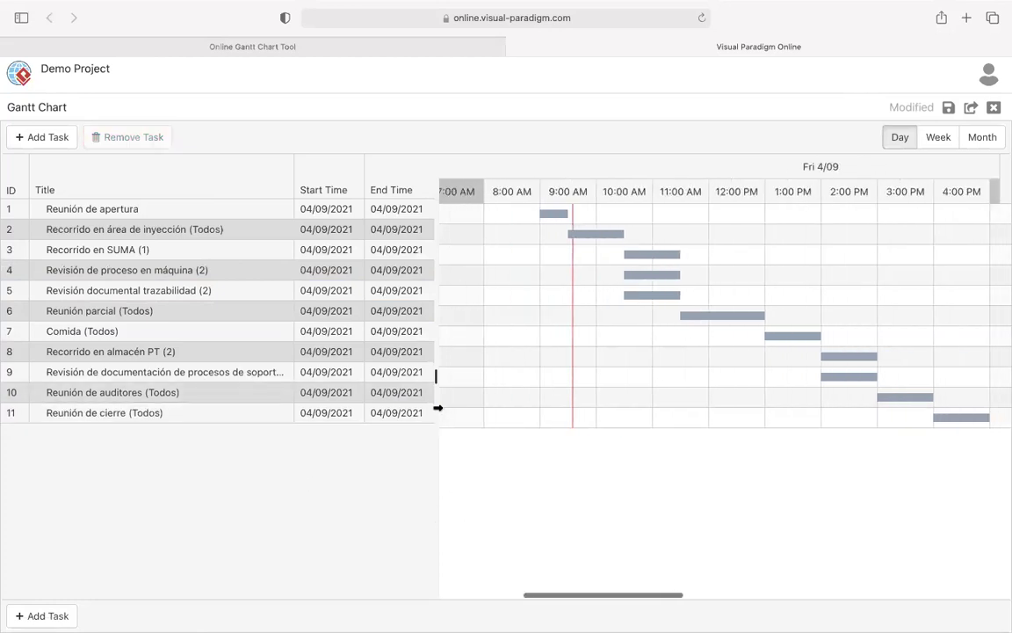
{"action": "scroll", "coordinate": [555, 403], "scroll_direction": "right", "scroll_amount": 2}
{"action": "scroll", "coordinate": [555, 402], "scroll_direction": "left", "scroll_amount": 1}
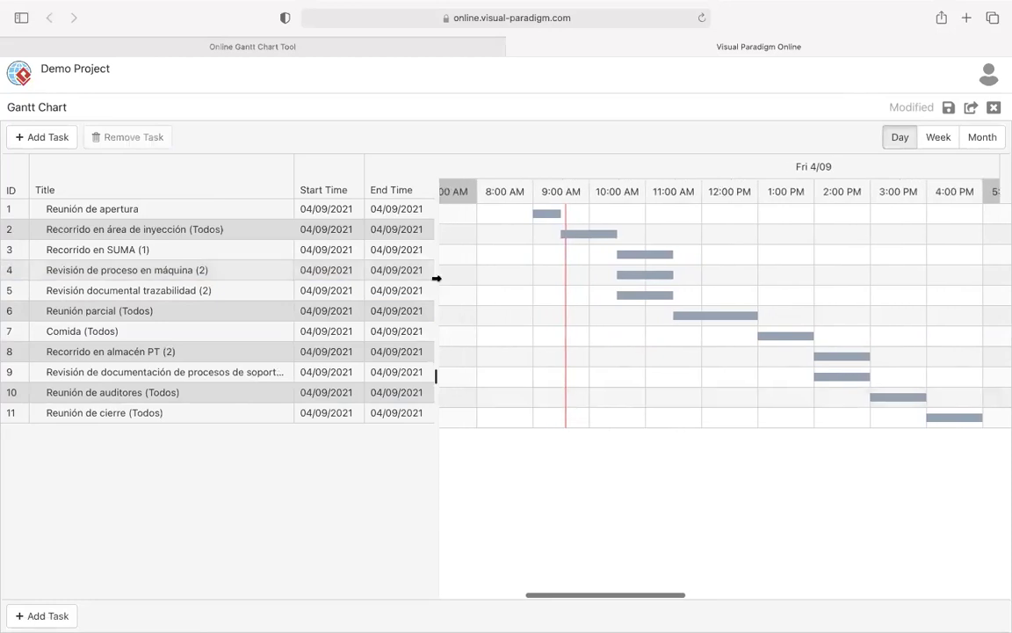
{"action": "left_click_drag", "start_coordinate": [435, 278], "coordinate": [479, 280]}
{"action": "left_click", "coordinate": [145, 371]}
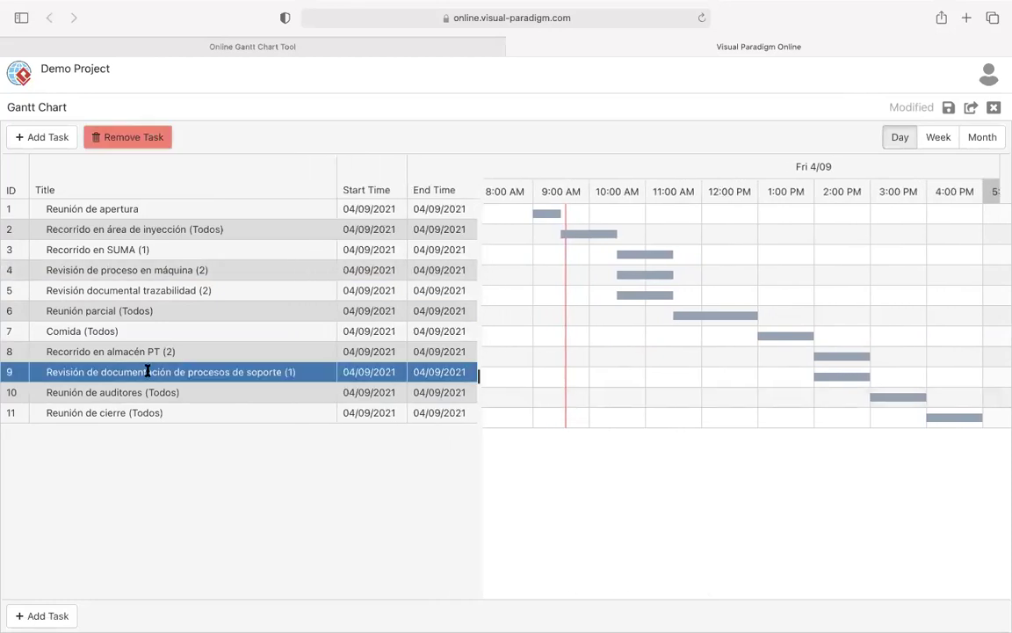
{"action": "left_click", "coordinate": [149, 371]}
{"action": "left_click_drag", "start_coordinate": [169, 374], "coordinate": [226, 375]}
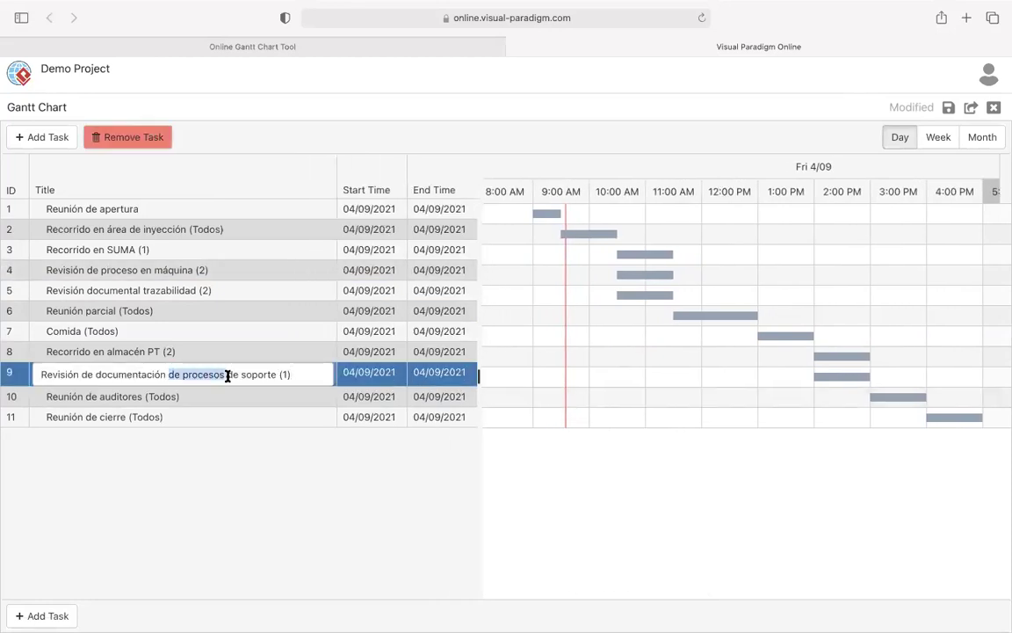
{"action": "key", "text": "BackSpace"}
{"action": "key", "text": "Return"}
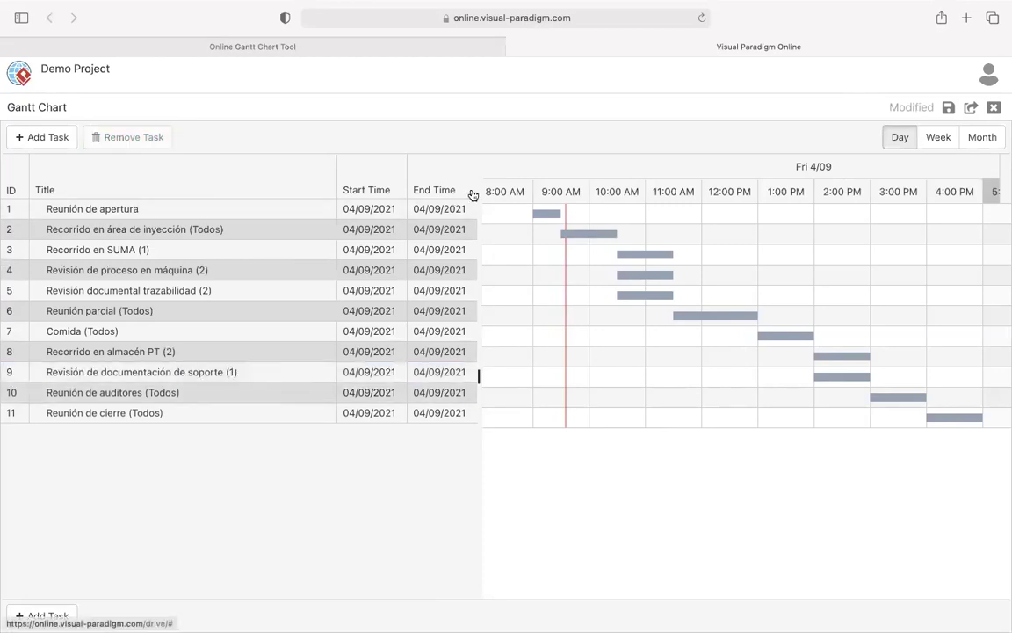
- Narrow the task table to fit the shortened titles, leaving more room for the timeline
{"action": "left_click_drag", "start_coordinate": [463, 199], "coordinate": [398, 205]}
{"action": "scroll", "coordinate": [508, 294], "scroll_direction": "right", "scroll_amount": 3}
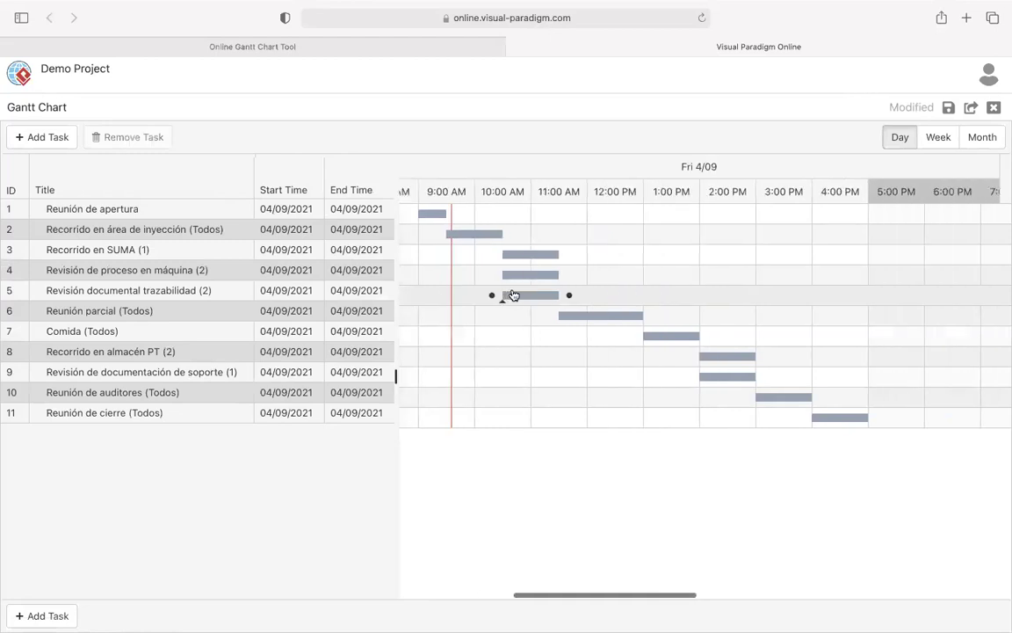
{"action": "scroll", "coordinate": [495, 285], "scroll_direction": "left", "scroll_amount": 2}
{"action": "scroll", "coordinate": [494, 284], "scroll_direction": "left", "scroll_amount": 2}
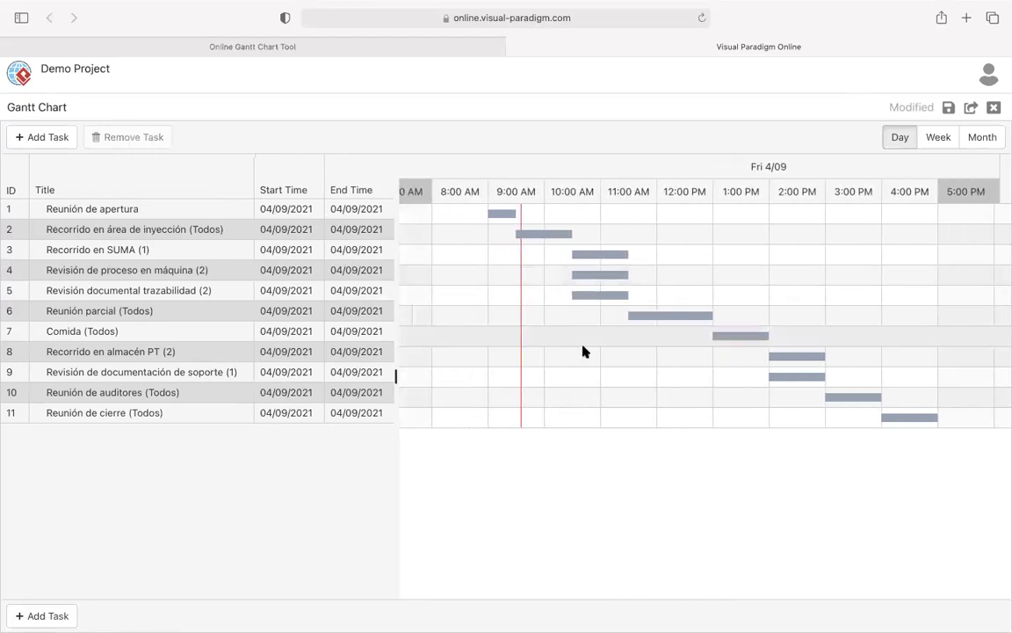
- Review the opening meeting's times, and compare the injection-area tour with the machine process review and their assigned participants
{"action": "mouse_move", "coordinate": [510, 218]}
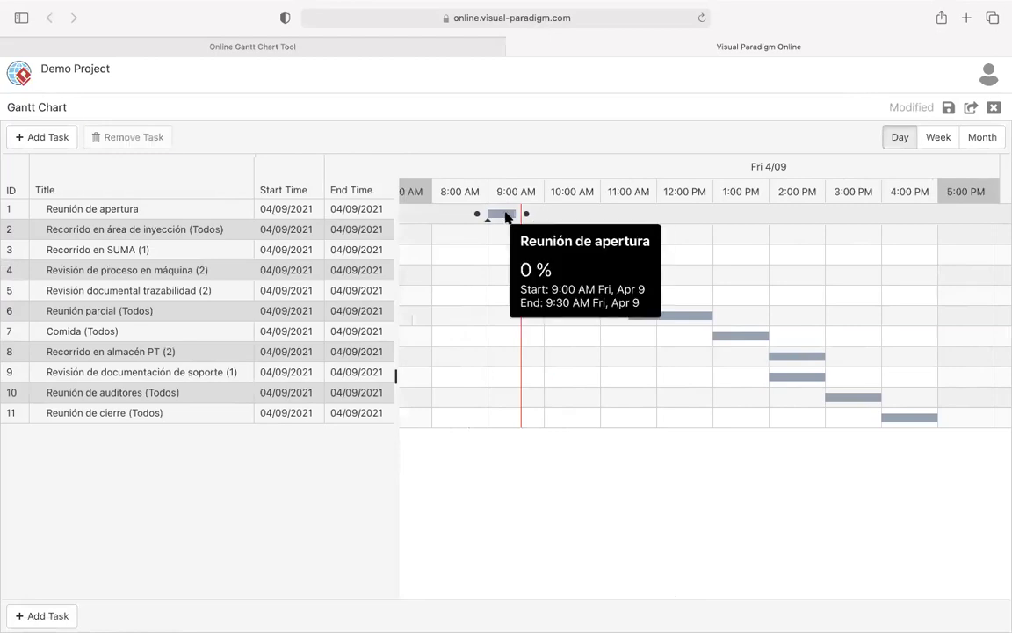
{"action": "left_click", "coordinate": [508, 216]}
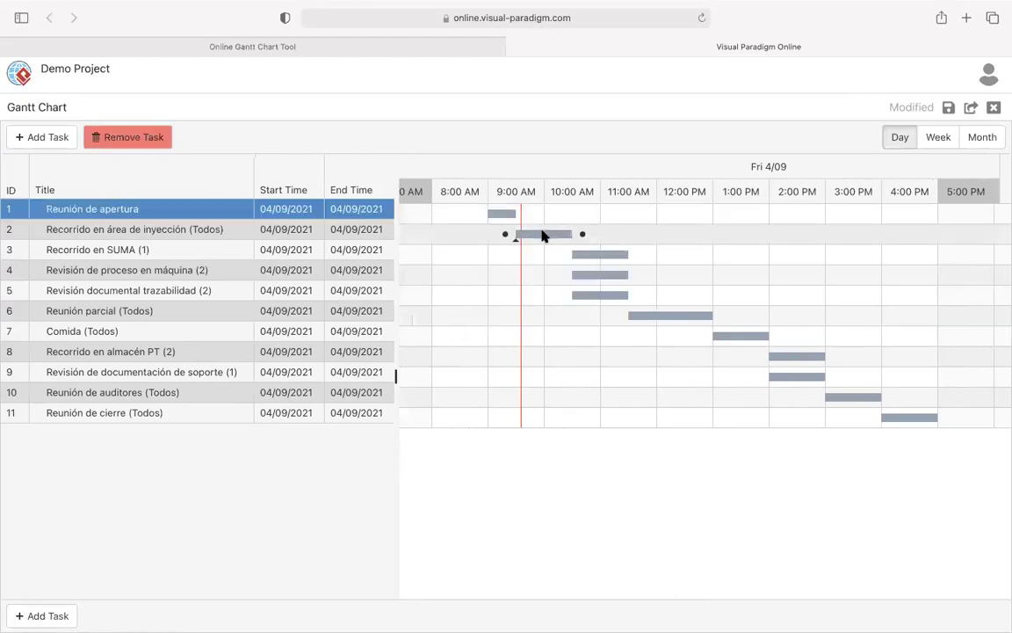
{"action": "left_click", "coordinate": [542, 235]}
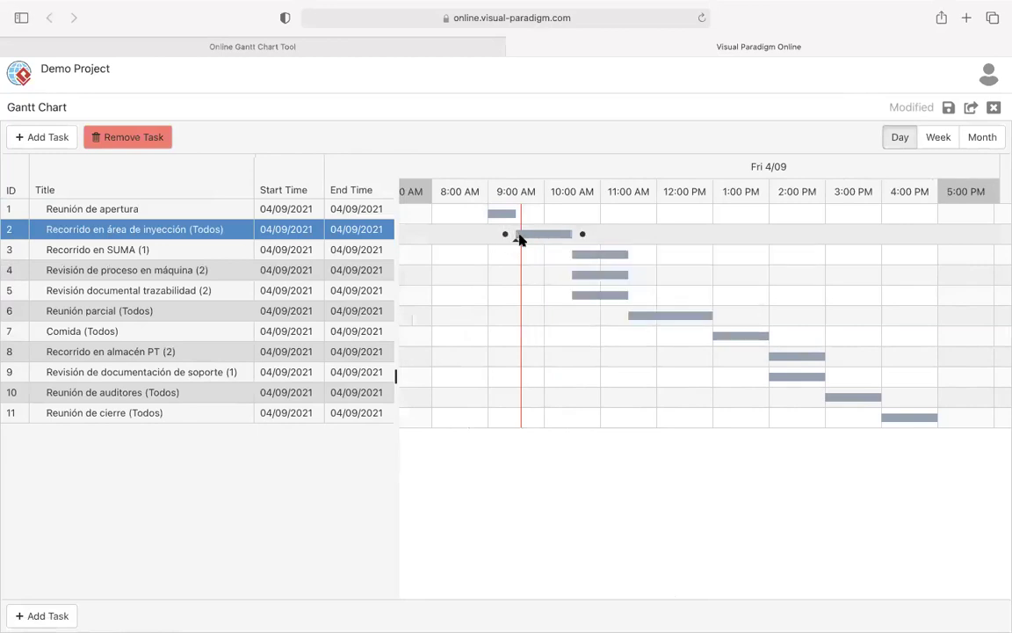
{"action": "left_click", "coordinate": [198, 270]}
{"action": "mouse_move", "coordinate": [205, 270]}
{"action": "left_mouse_down"}
{"action": "mouse_move", "coordinate": [159, 290]}
{"action": "mouse_move", "coordinate": [154, 273]}
{"action": "mouse_move", "coordinate": [193, 269]}
{"action": "left_mouse_up"}
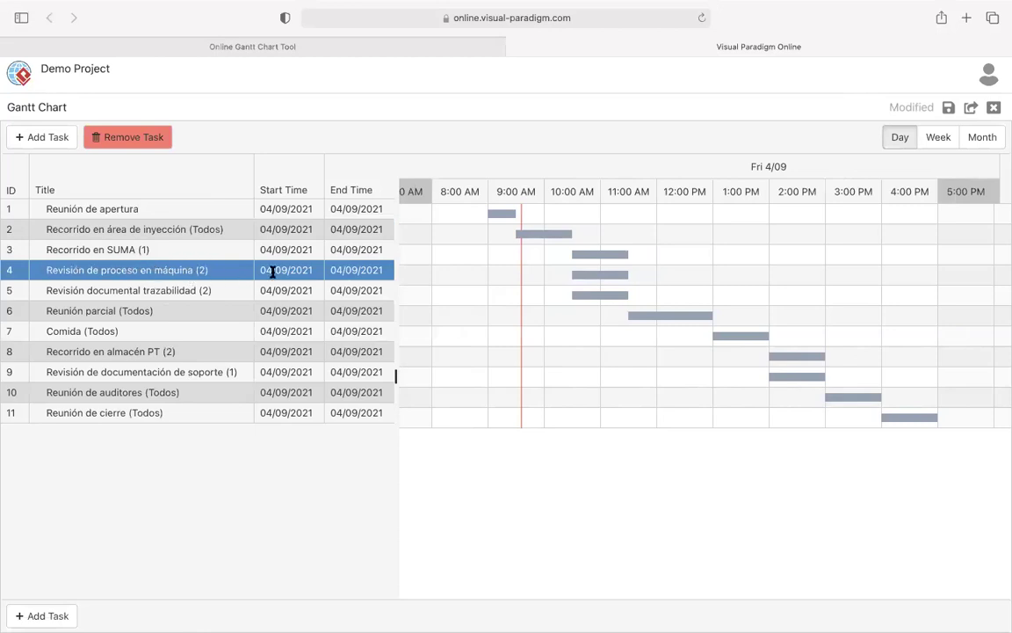
{"action": "mouse_move", "coordinate": [614, 279]}
{"action": "left_click", "coordinate": [239, 232]}
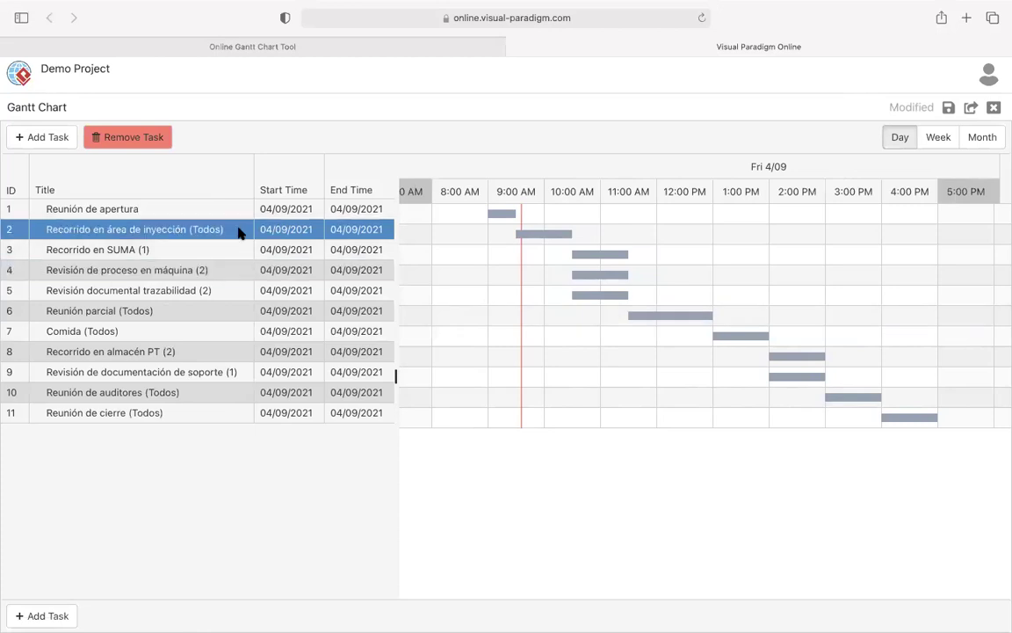
{"action": "left_click", "coordinate": [232, 276]}
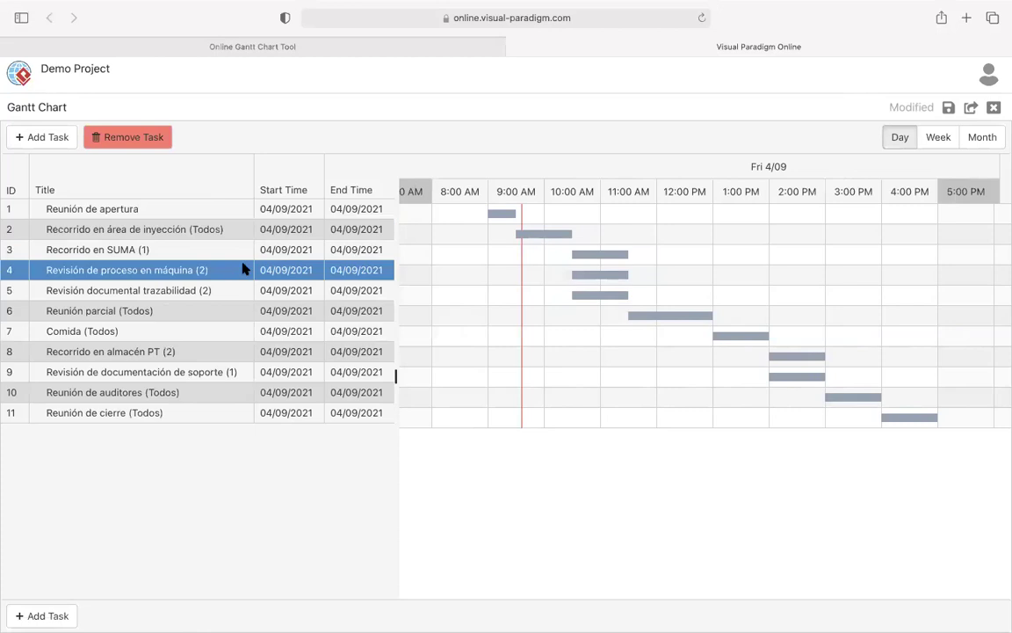
{"action": "left_click", "coordinate": [237, 233]}
{"action": "left_click", "coordinate": [226, 271]}
{"action": "left_click", "coordinate": [233, 233]}
{"action": "left_click", "coordinate": [228, 272]}
{"action": "left_click", "coordinate": [226, 231]}
{"action": "left_click", "coordinate": [224, 273]}
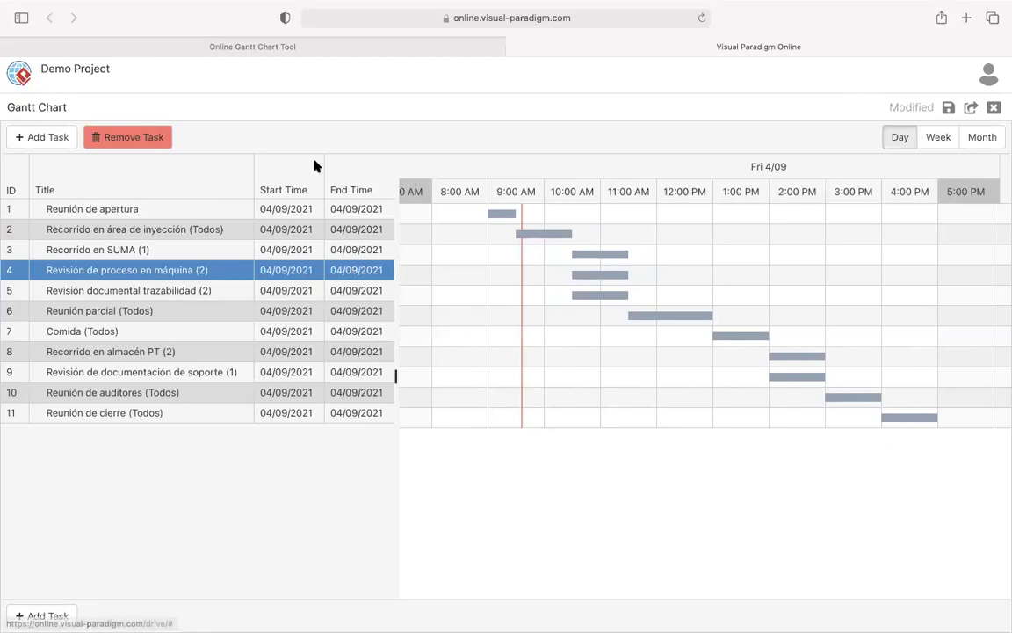
{"action": "left_click", "coordinate": [762, 8]}
{"action": "left_click", "coordinate": [765, 79]}
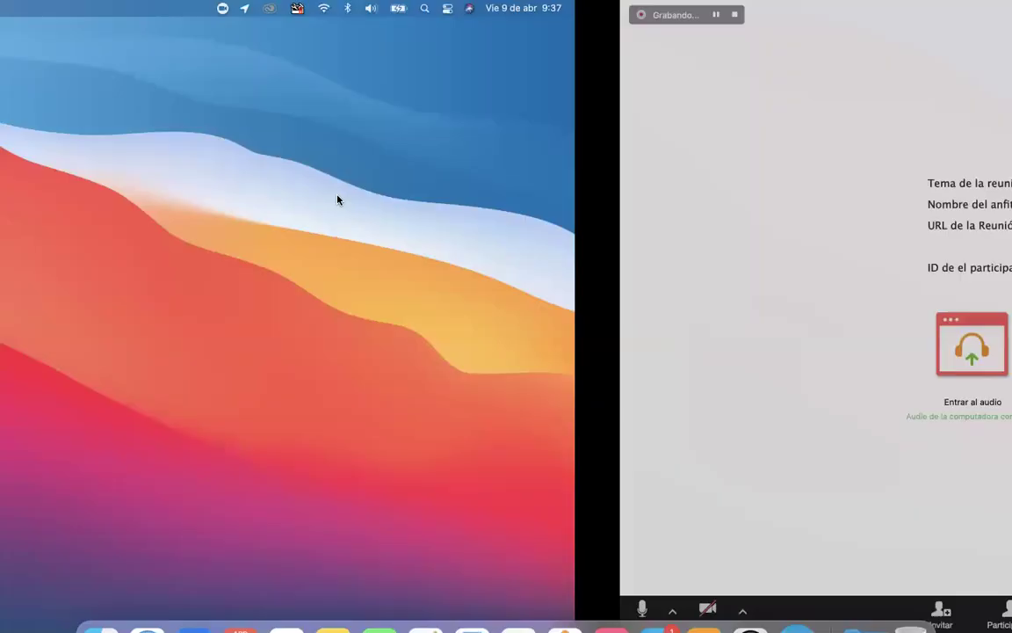
{"action": "key", "text": "ctrl+Right"}
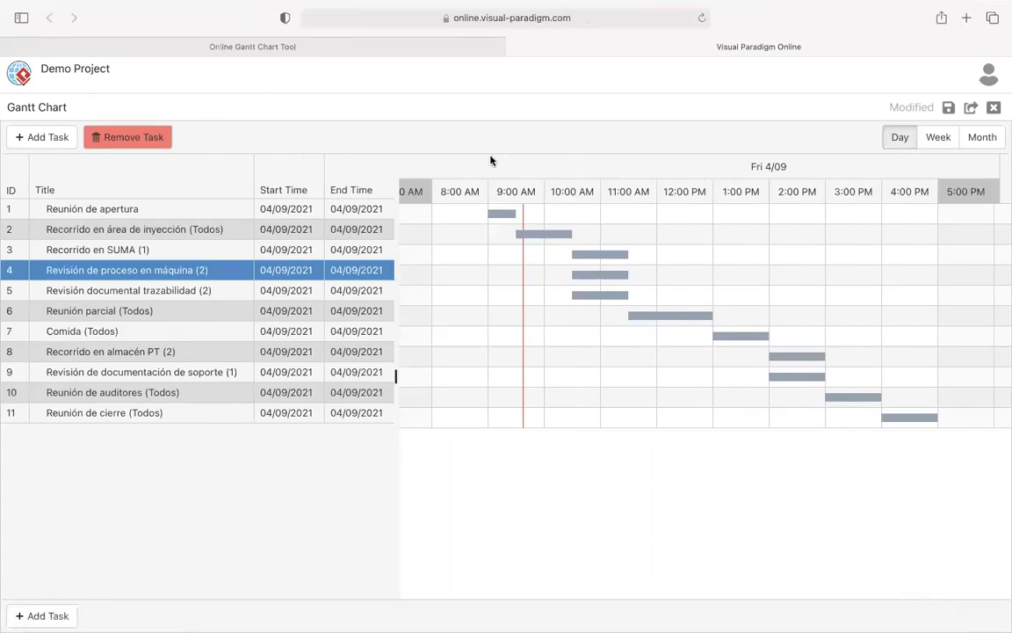
- Examine the injection-area tour and the parallel SUMA, machine process and traceability tasks, with their participants and timeline bars
{"action": "mouse_move", "coordinate": [527, 218]}
{"action": "left_click", "coordinate": [161, 233]}
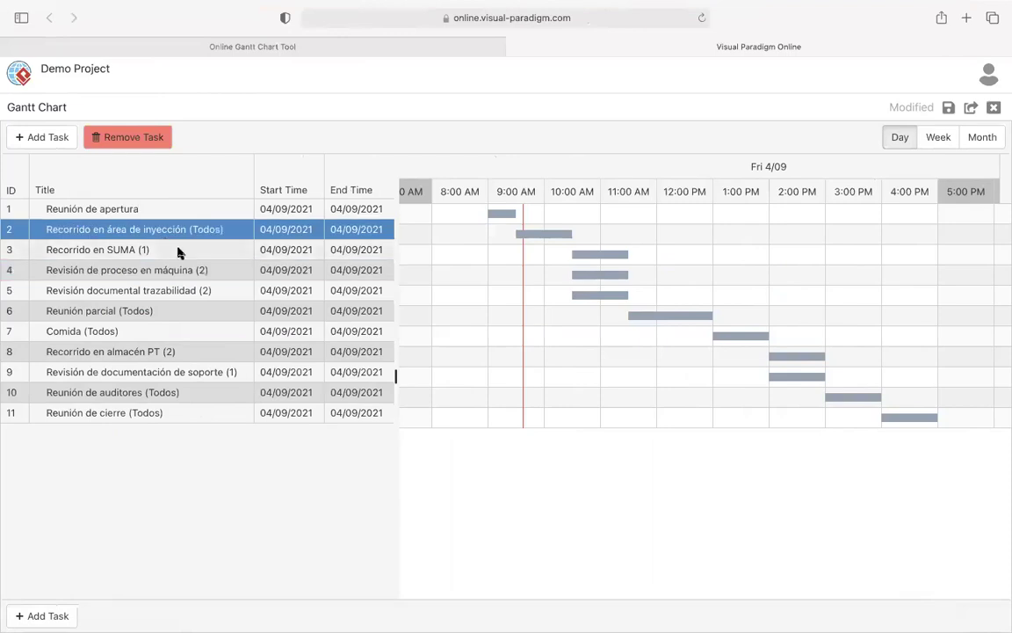
{"action": "left_click", "coordinate": [180, 249]}
{"action": "left_click", "coordinate": [218, 271]}
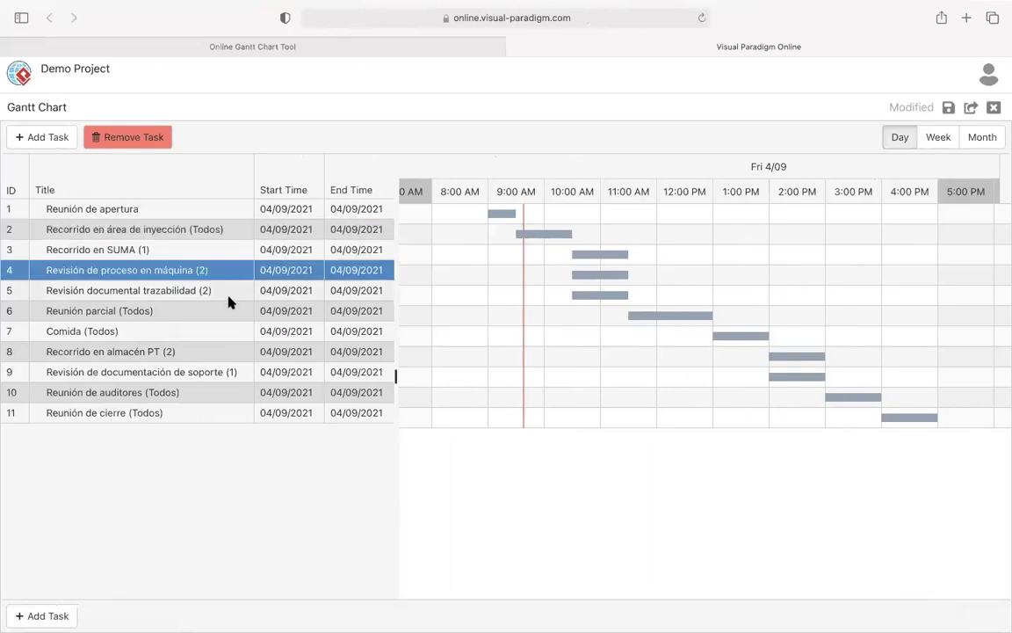
{"action": "left_click", "coordinate": [224, 255]}
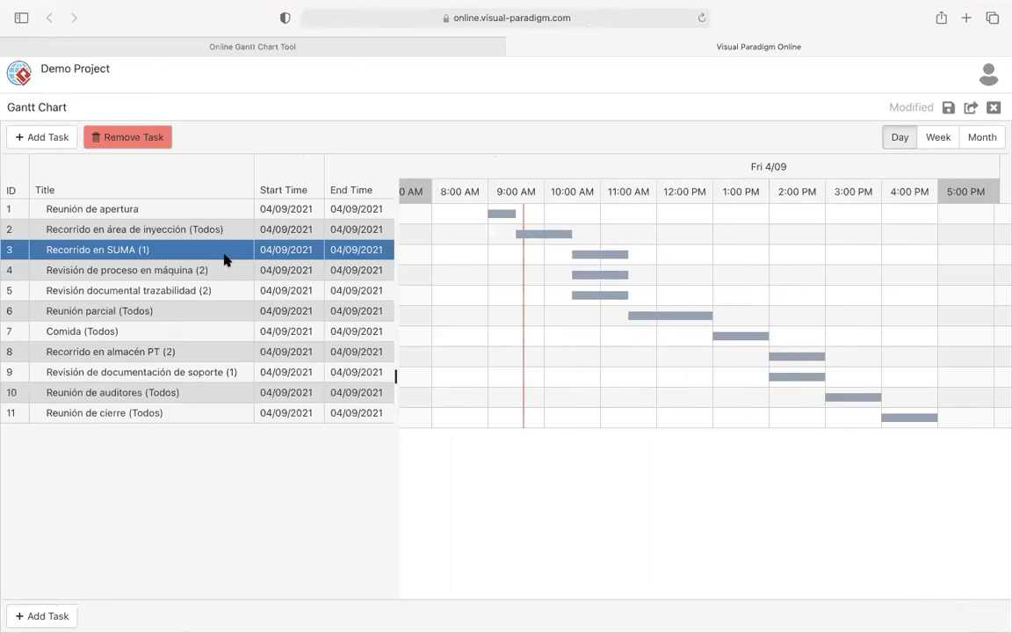
{"action": "left_click", "coordinate": [115, 249]}
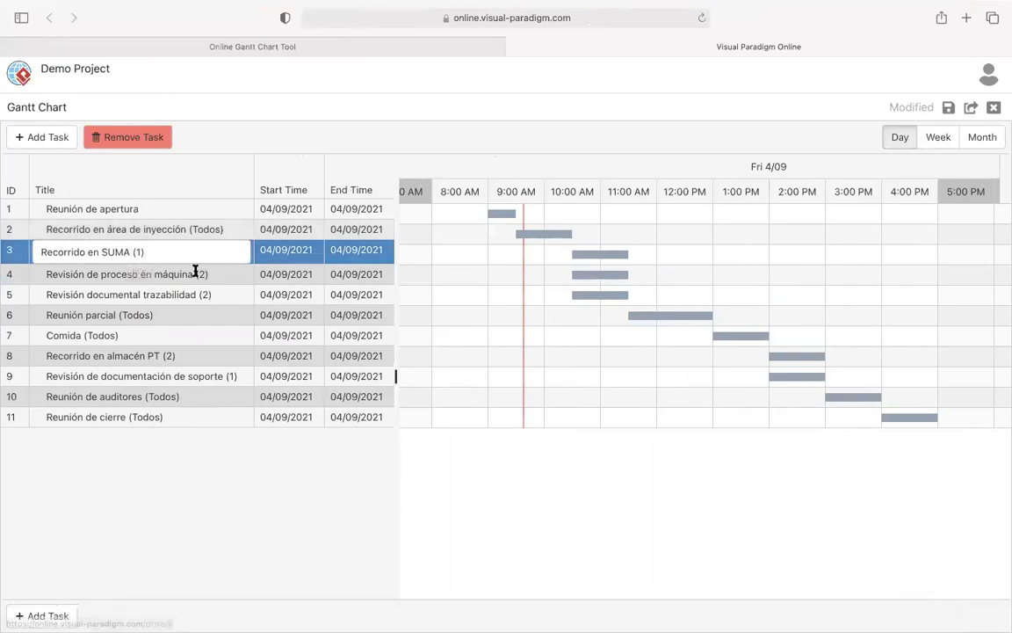
{"action": "left_click", "coordinate": [127, 271]}
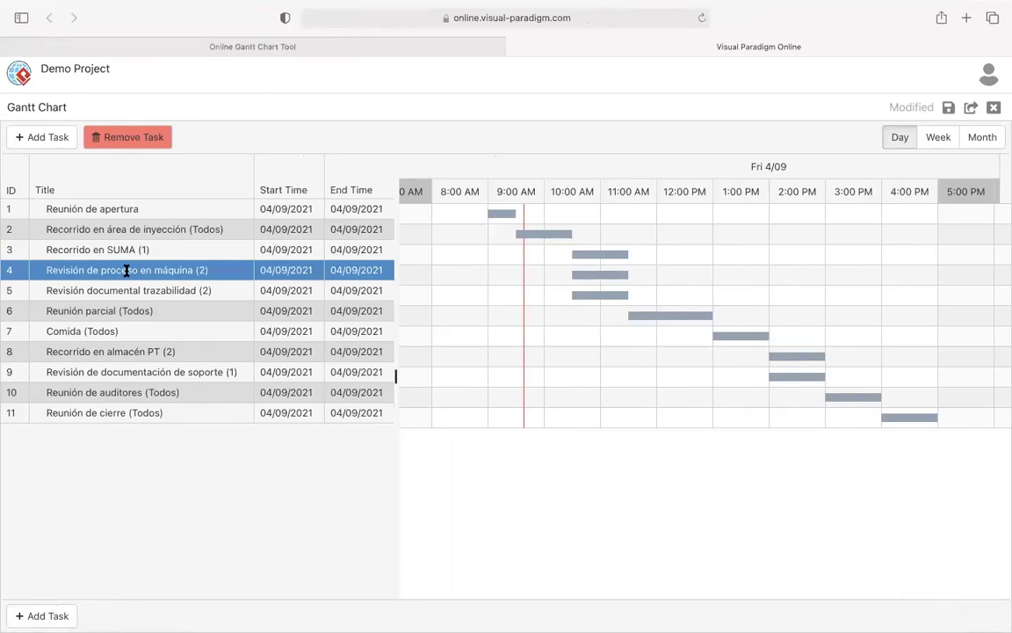
{"action": "left_click", "coordinate": [142, 290]}
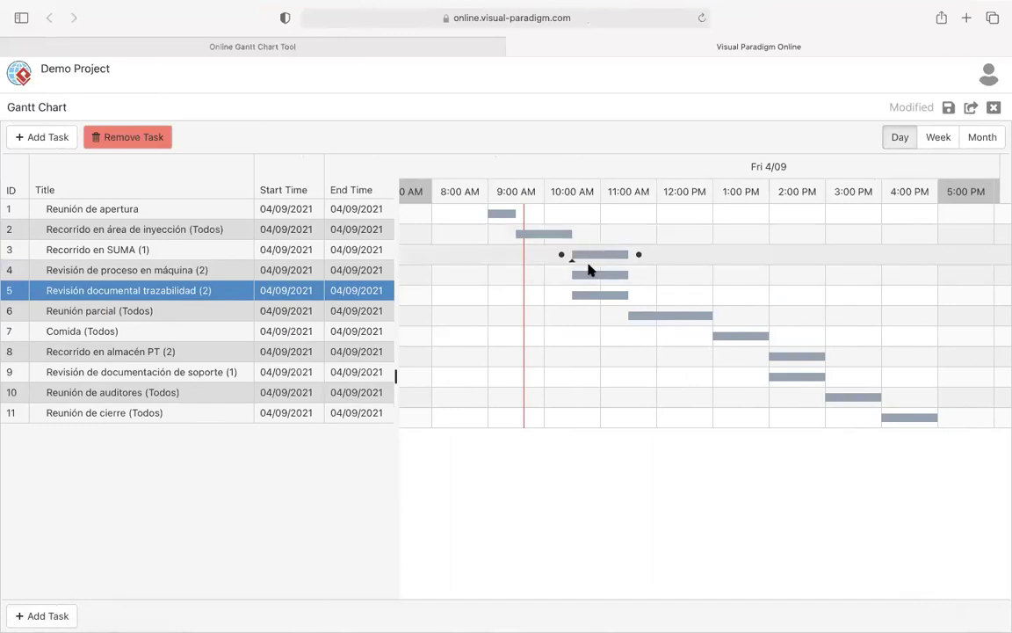
{"action": "left_click", "coordinate": [519, 232]}
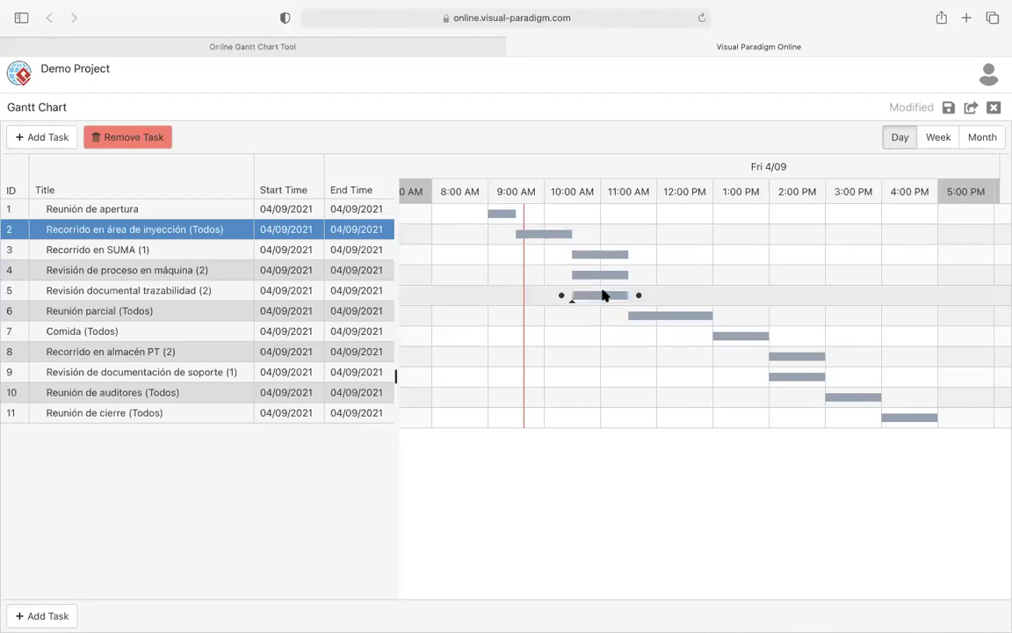